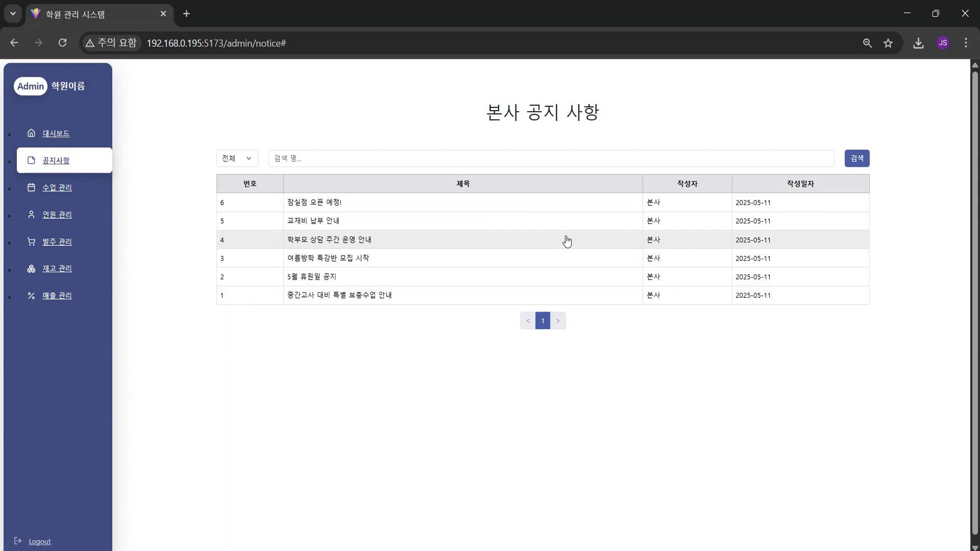
Read notice 6 about the 잠실점 opening, then switch to the 강남점 class list
{"action": "left_click", "coordinate": [444, 203]}
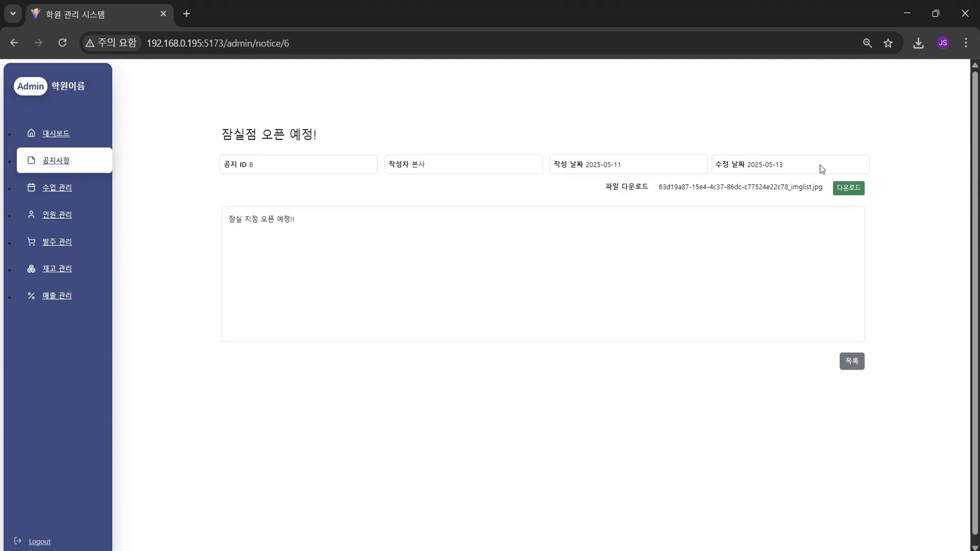
{"action": "left_click", "coordinate": [45, 189]}
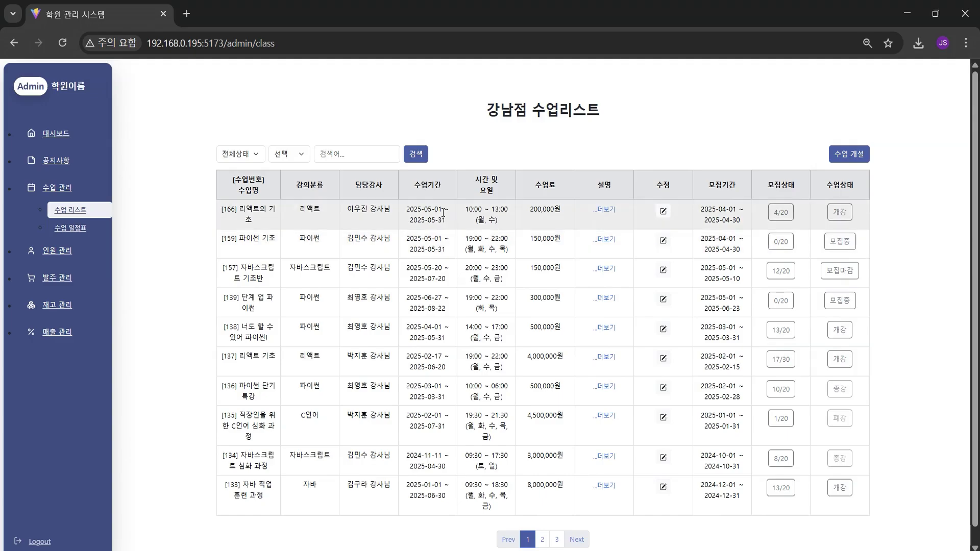
{"action": "left_click", "coordinate": [220, 159]}
{"action": "left_click", "coordinate": [243, 206]}
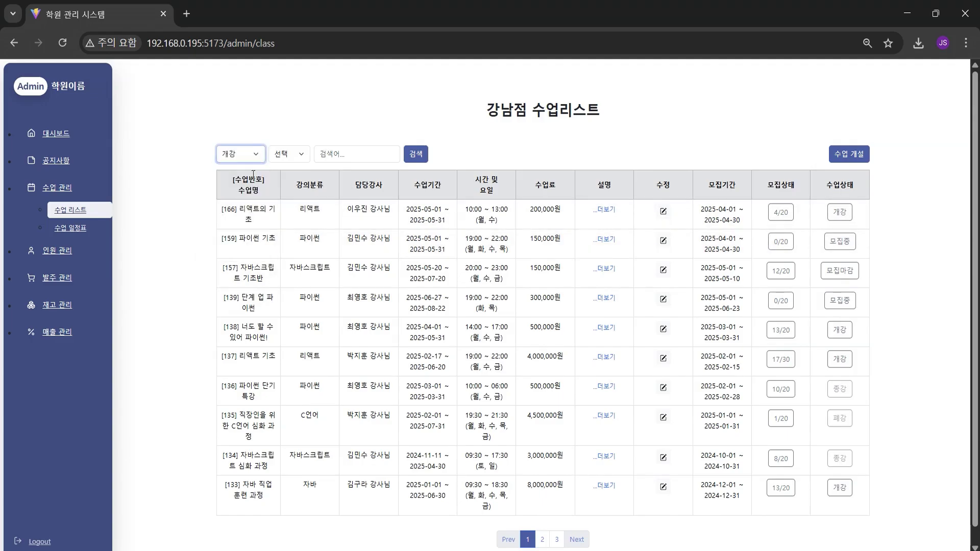
{"action": "left_click", "coordinate": [410, 156]}
{"action": "left_click", "coordinate": [410, 156]}
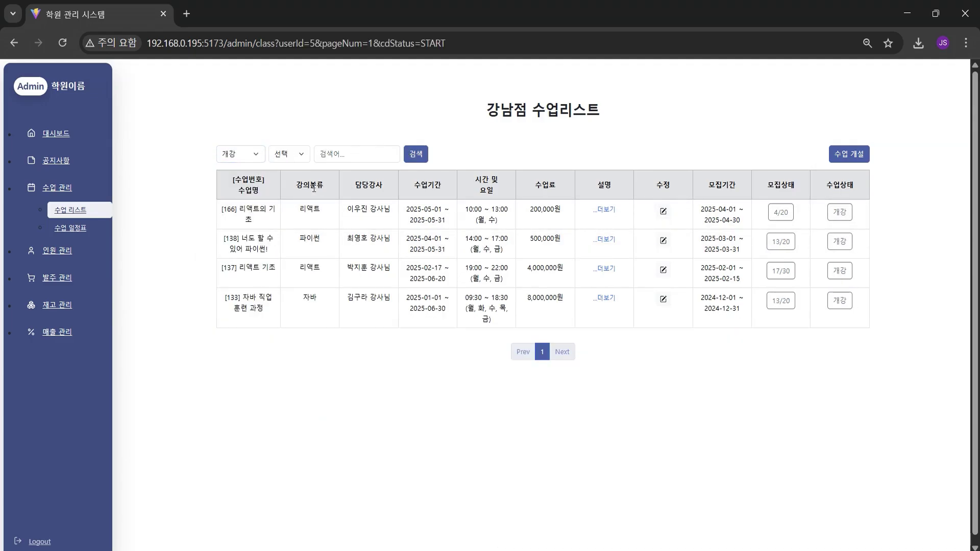
{"action": "left_click", "coordinate": [286, 158]}
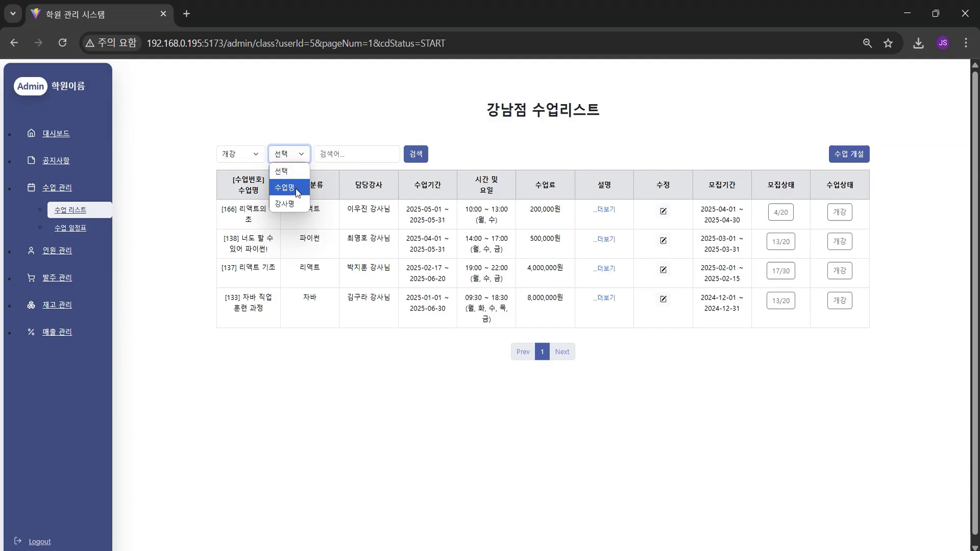
{"action": "left_click", "coordinate": [285, 187]}
{"action": "left_click", "coordinate": [352, 155]}
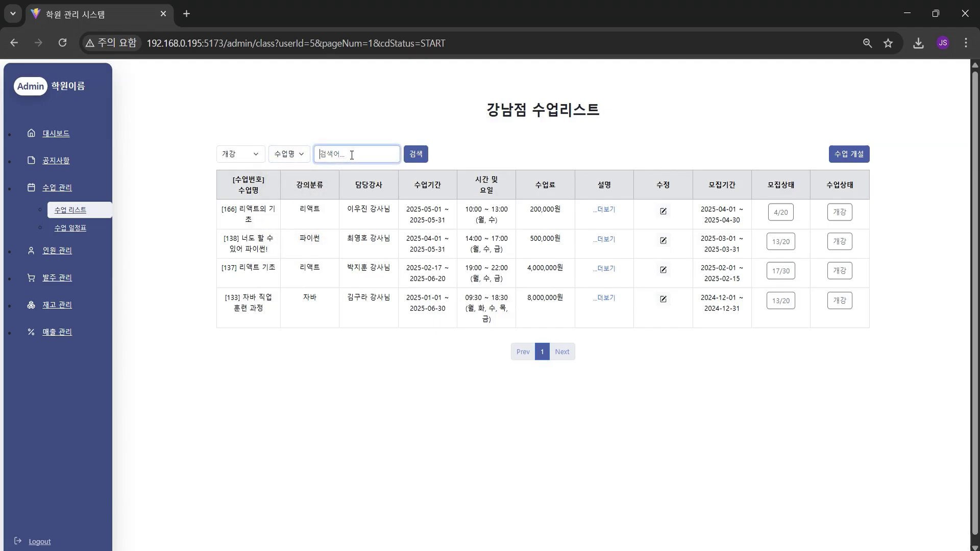
{"action": "type", "text": "즈배"}
{"action": "key", "text": "BackSpace"}
{"action": "key", "text": "BackSpace"}
{"action": "type", "text": "자바"}
{"action": "left_click", "coordinate": [416, 154]}
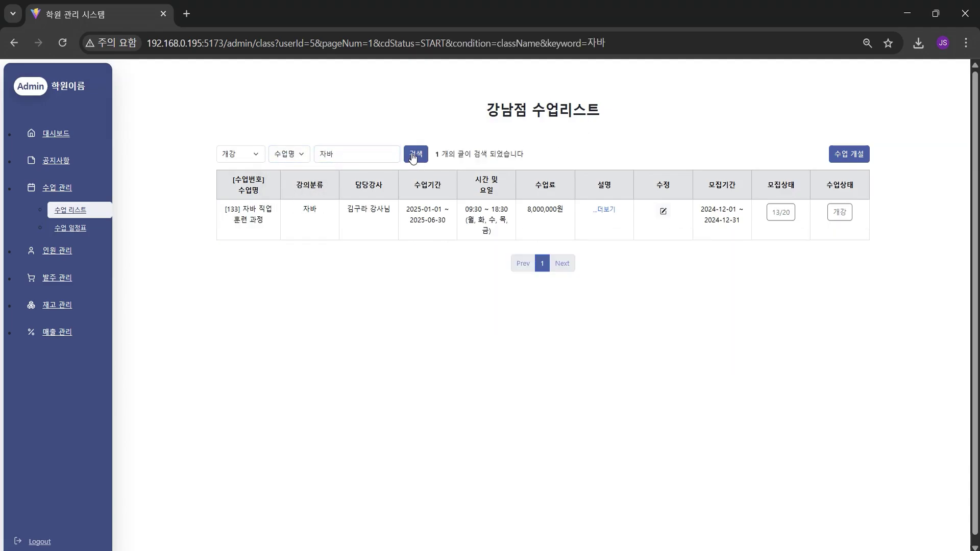
Create and save a new 리액트 category class named '리액트 심화과정'
{"action": "left_click", "coordinate": [854, 162]}
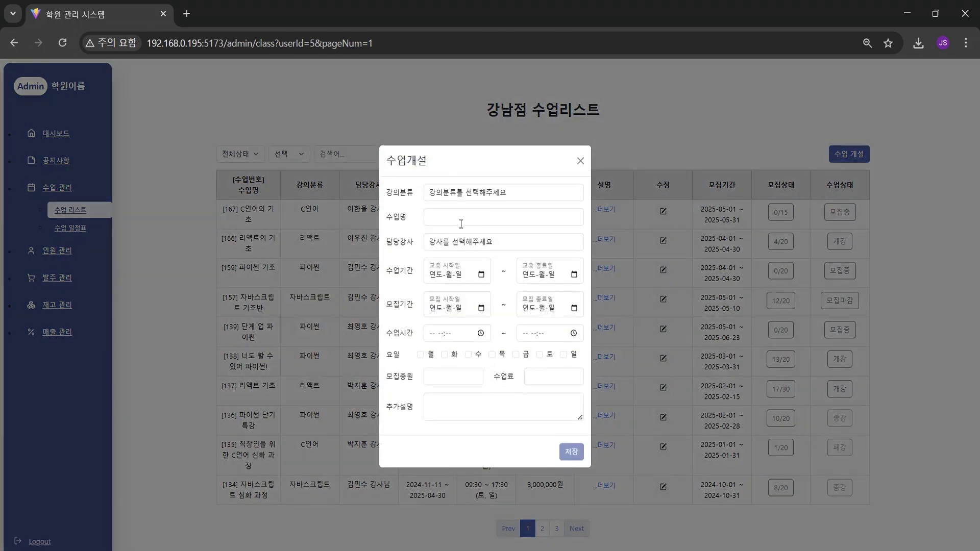
{"action": "left_click", "coordinate": [457, 195]}
{"action": "key", "text": "Down"}
{"action": "key", "text": "Down"}
{"action": "key", "text": "Down"}
{"action": "key", "text": "Down"}
{"action": "key", "text": "Down"}
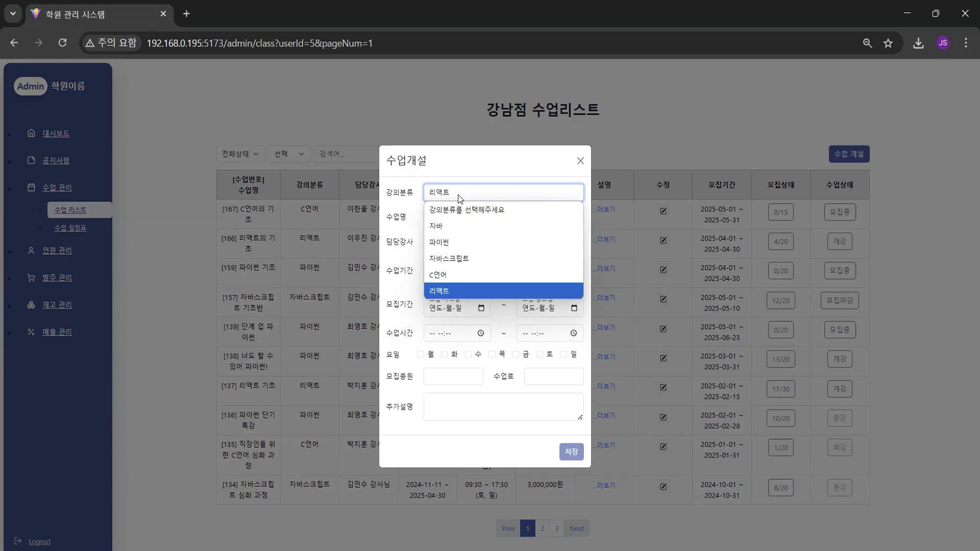
{"action": "key", "text": "Return"}
{"action": "key", "text": "Tab"}
{"action": "type", "text": "ㄹ"}
{"action": "type", "text": "액트 "}
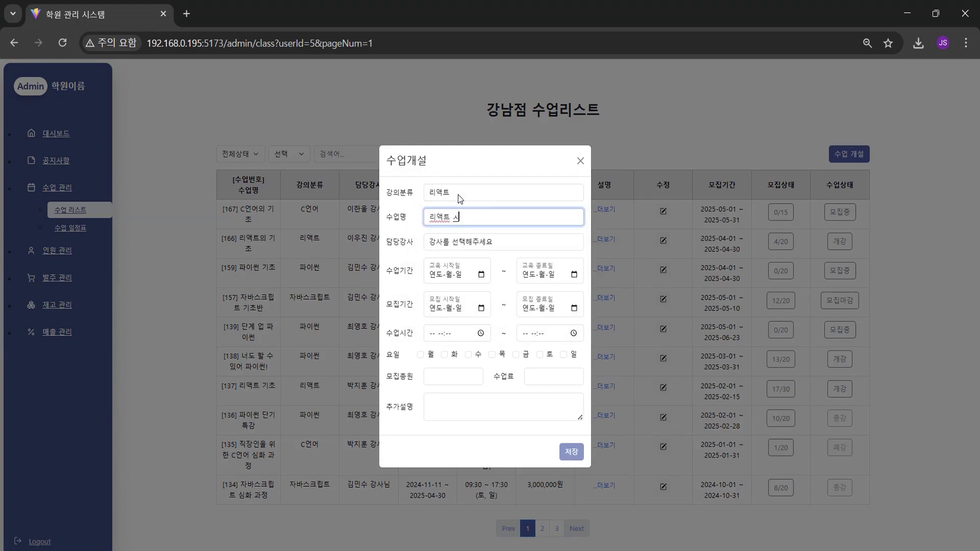
{"action": "type", "text": "심화과정"}
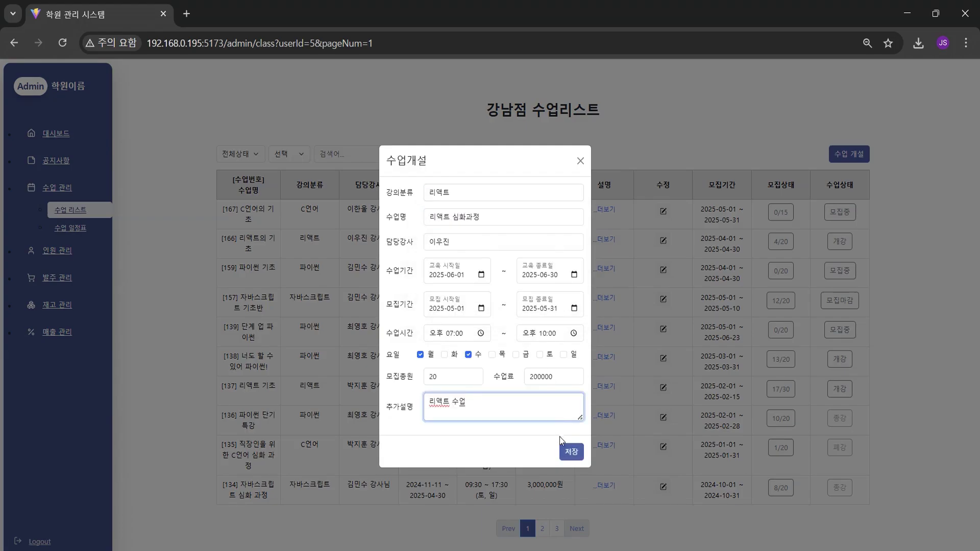
{"action": "left_click", "coordinate": [558, 451]}
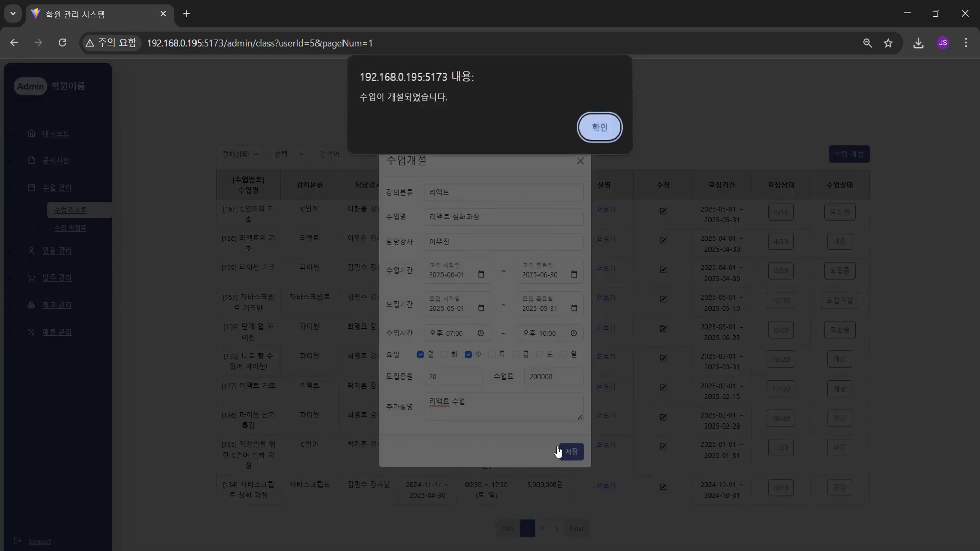
{"action": "left_click", "coordinate": [611, 127]}
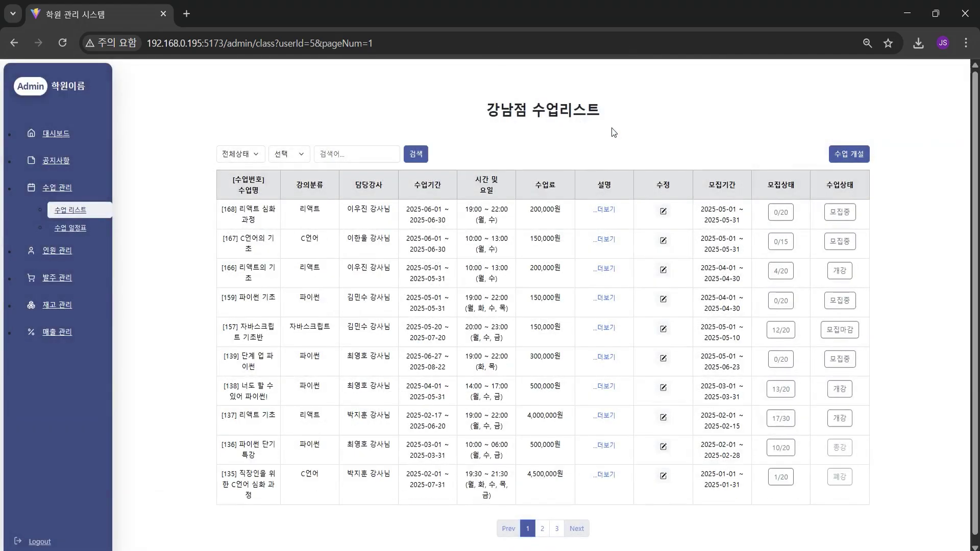
Review class 168's details and description, re-save its edit form, and view its roster
{"action": "left_click", "coordinate": [605, 214]}
{"action": "left_click", "coordinate": [577, 164]}
{"action": "left_click", "coordinate": [606, 210]}
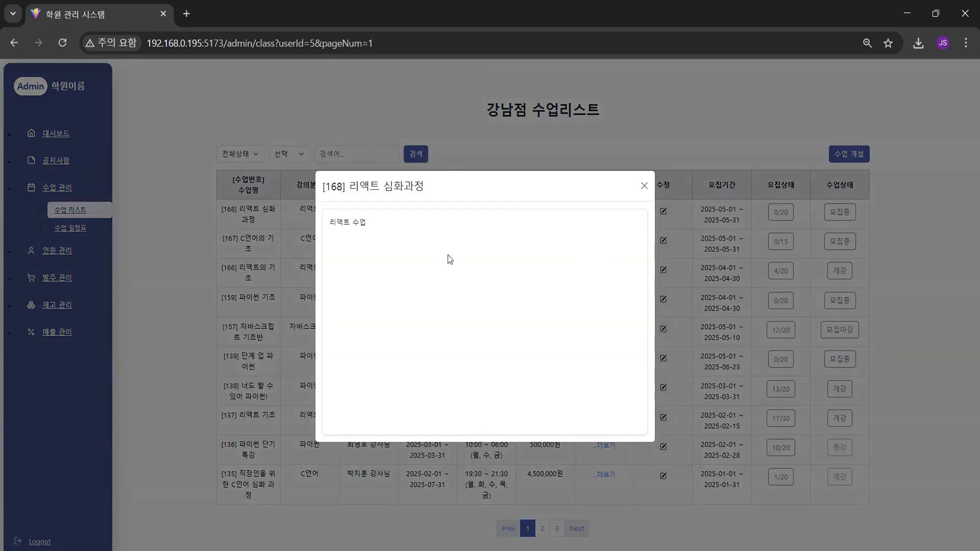
{"action": "left_click", "coordinate": [644, 186]}
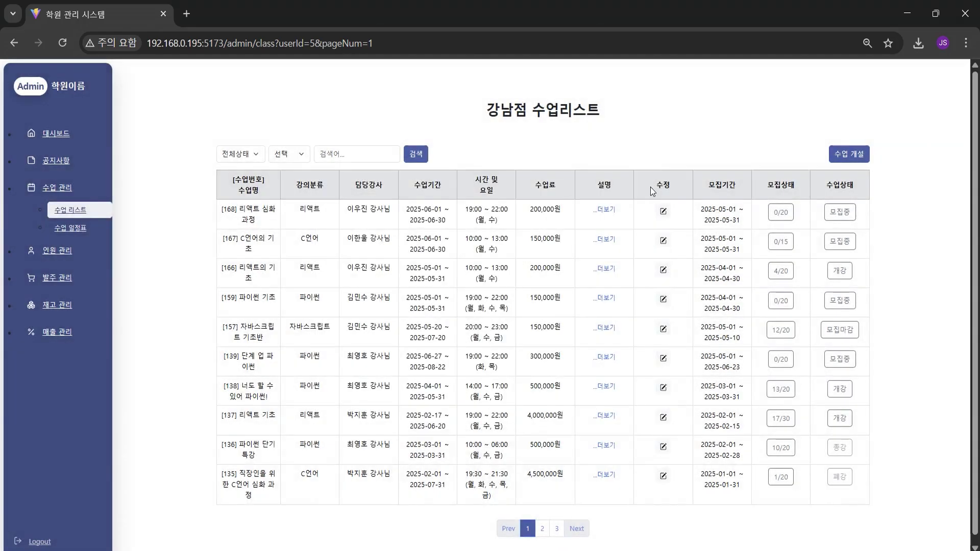
{"action": "left_click", "coordinate": [665, 211]}
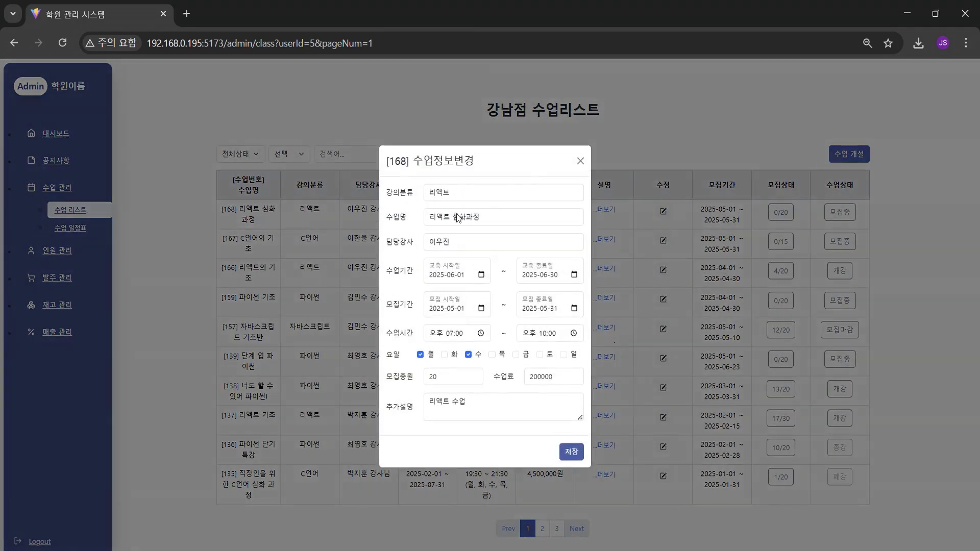
{"action": "left_click", "coordinate": [579, 452]}
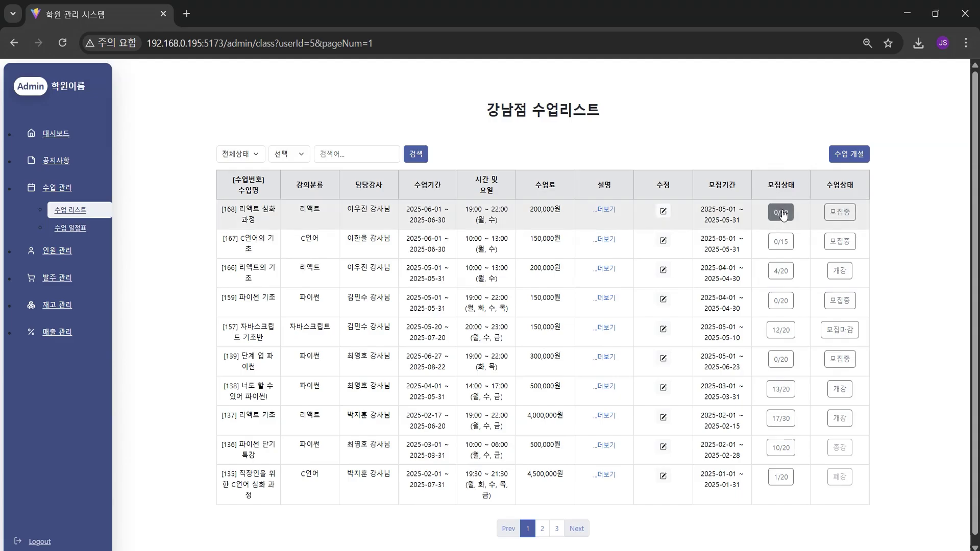
{"action": "left_click", "coordinate": [776, 211]}
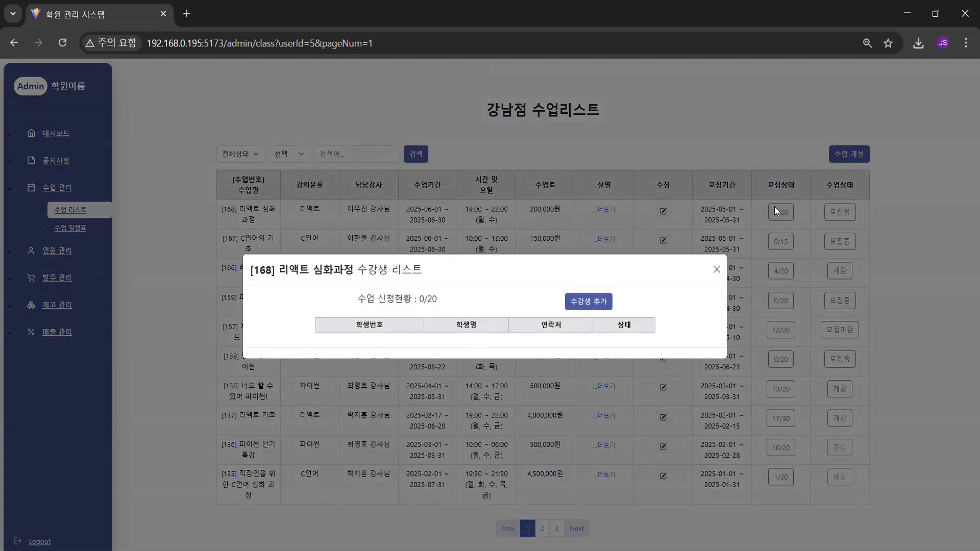
In the add-student list, tick students 94, 100, 101, 104, 103, 105, 106 and 92
{"action": "left_click", "coordinate": [607, 305]}
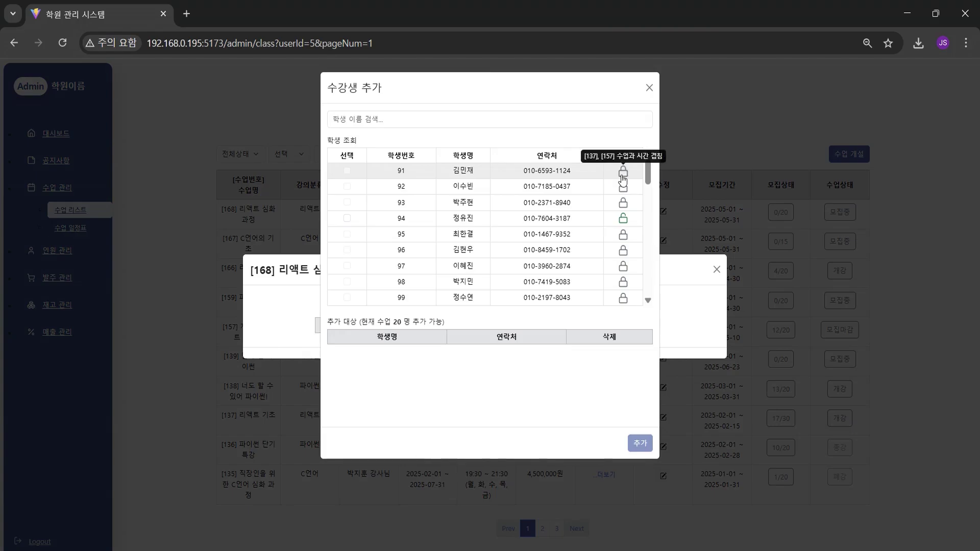
{"action": "mouse_move", "coordinate": [627, 204]}
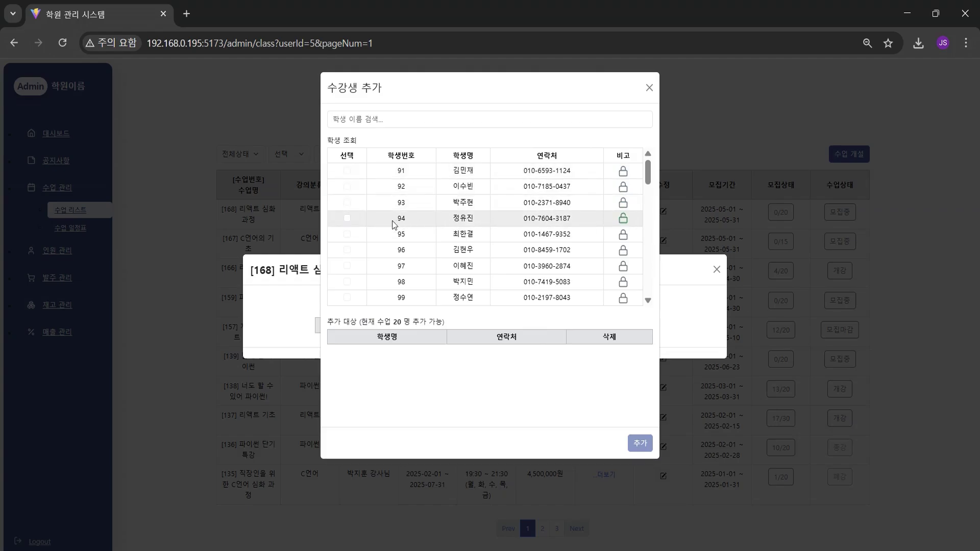
{"action": "left_click", "coordinate": [347, 218]}
{"action": "scroll", "coordinate": [366, 204], "scroll_direction": "down", "scroll_amount": 3}
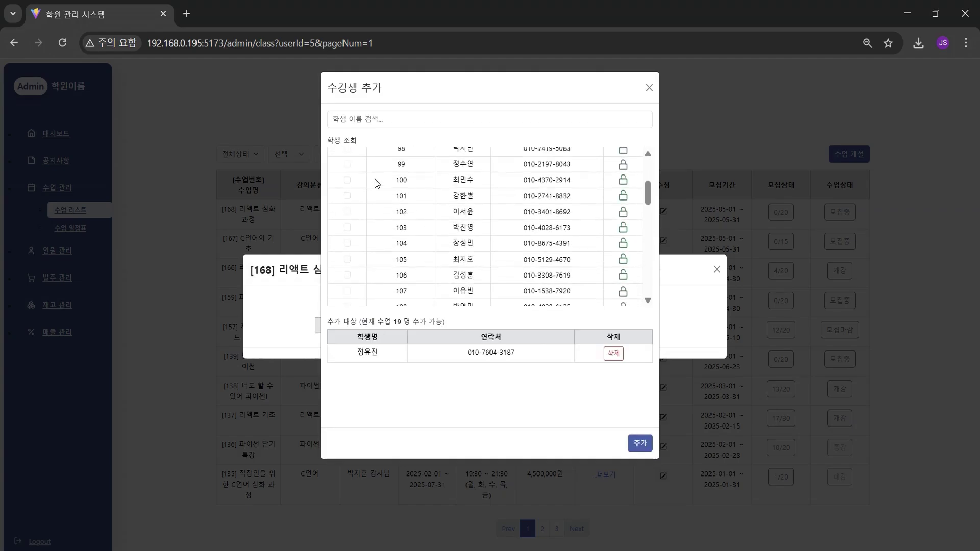
{"action": "left_click", "coordinate": [345, 183]}
{"action": "left_click", "coordinate": [348, 197]}
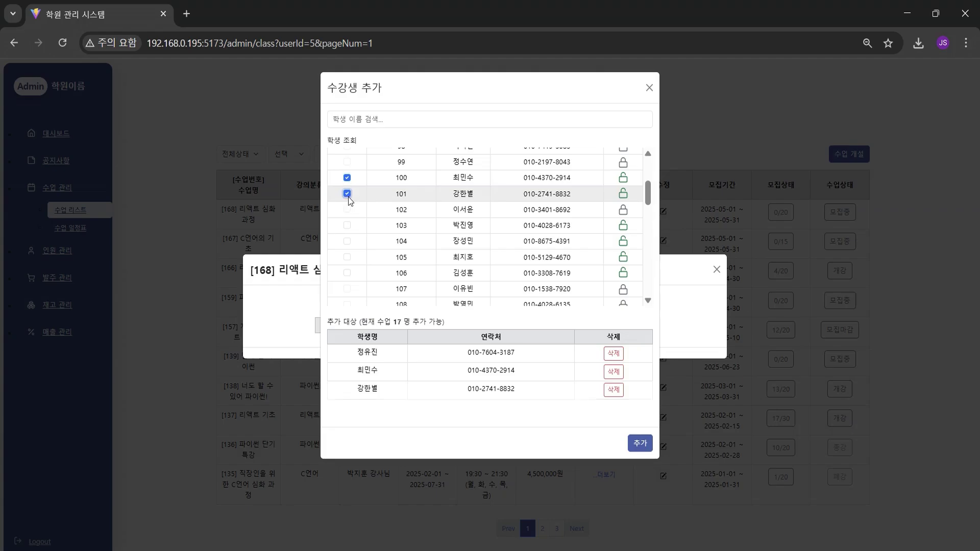
{"action": "left_click", "coordinate": [348, 241]}
{"action": "left_click", "coordinate": [347, 225]}
{"action": "left_click", "coordinate": [347, 257]}
{"action": "left_click", "coordinate": [347, 272]}
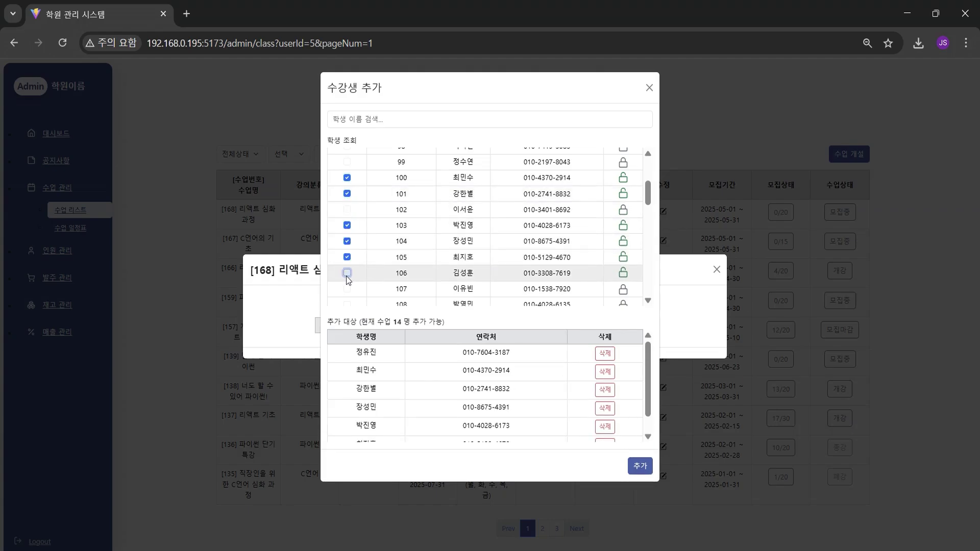
{"action": "scroll", "coordinate": [439, 255], "scroll_direction": "down", "scroll_amount": 2}
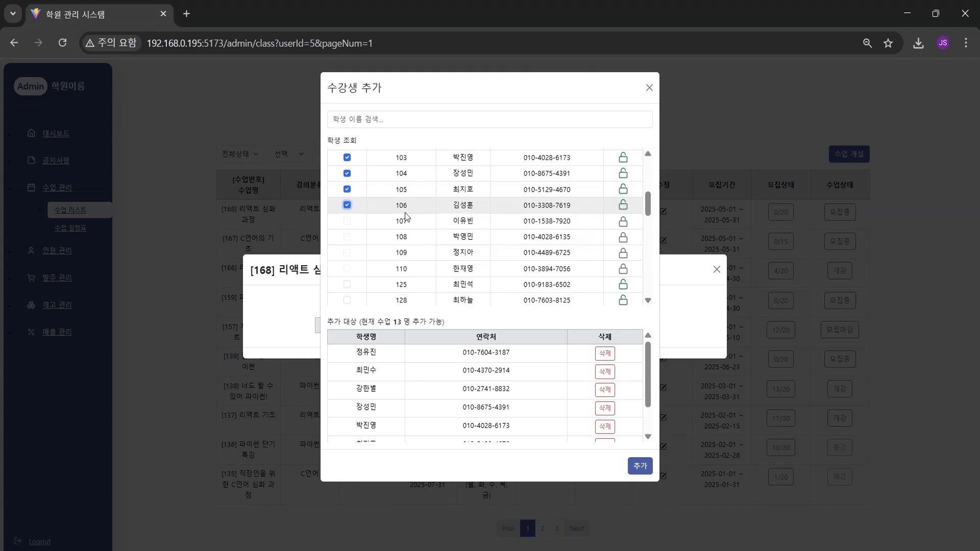
{"action": "scroll", "coordinate": [623, 235], "scroll_direction": "up", "scroll_amount": 4}
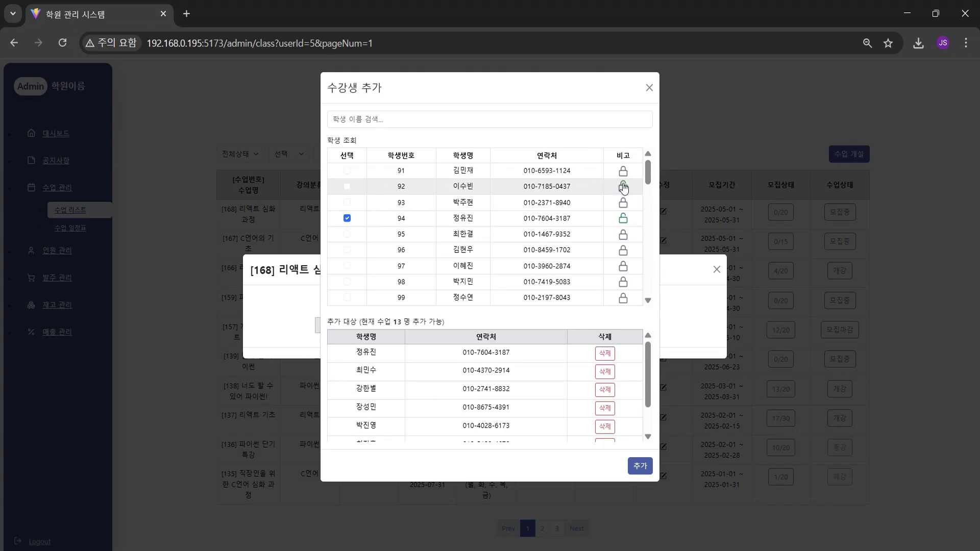
{"action": "left_click", "coordinate": [347, 186]}
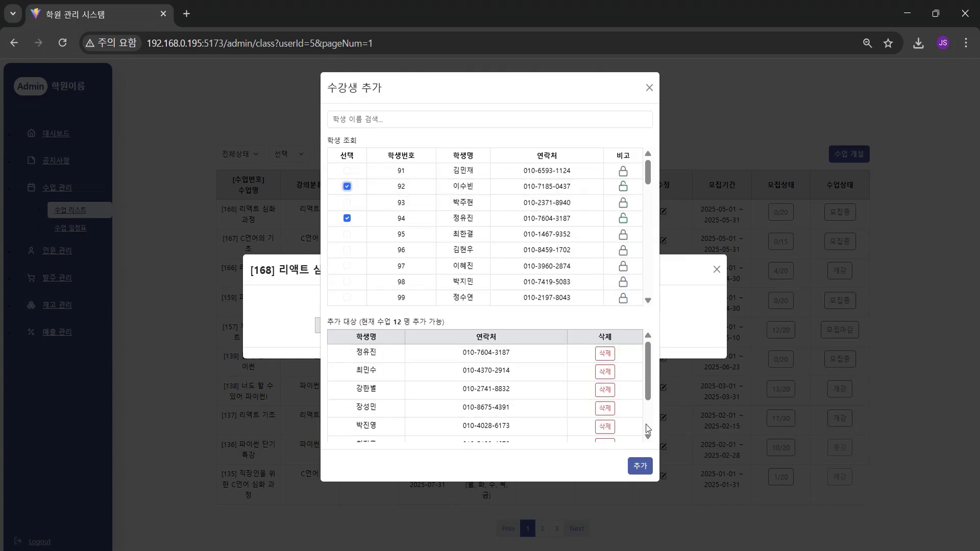
Enroll the eight chosen students in class 168 and close the roster
{"action": "left_click", "coordinate": [640, 466]}
{"action": "left_click", "coordinate": [607, 127]}
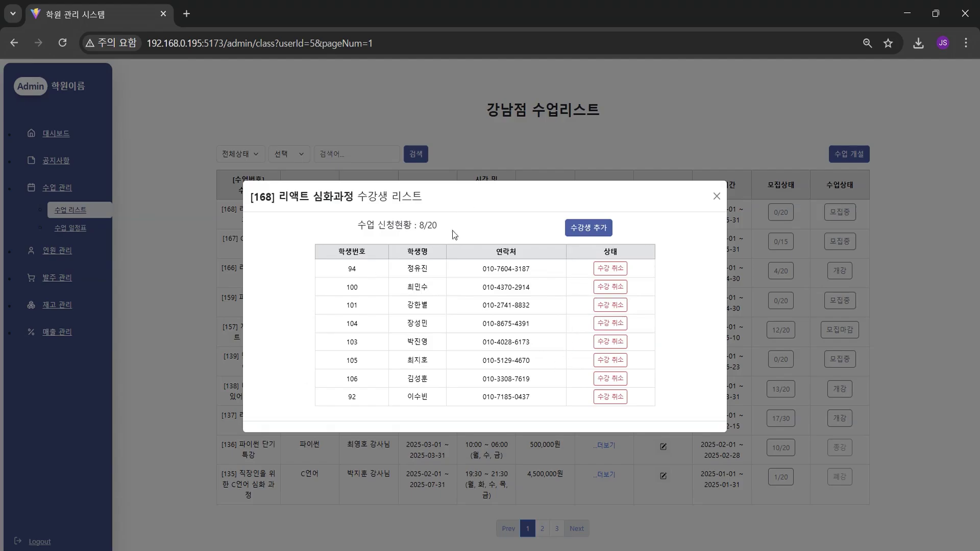
{"action": "left_click", "coordinate": [717, 196]}
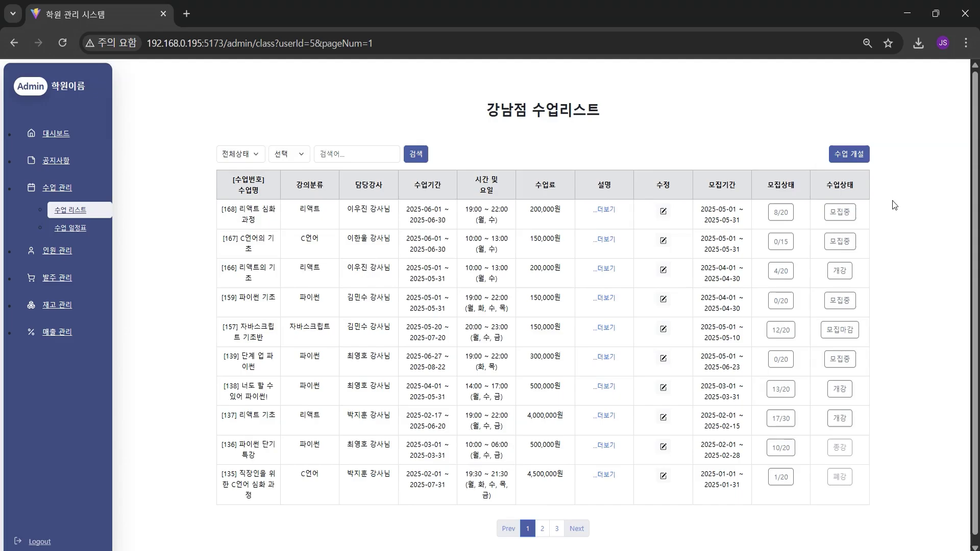
Set class [157] 자바스크립트 기초반's status to 개강 after glancing at class 168's editor
{"action": "left_click", "coordinate": [841, 212]}
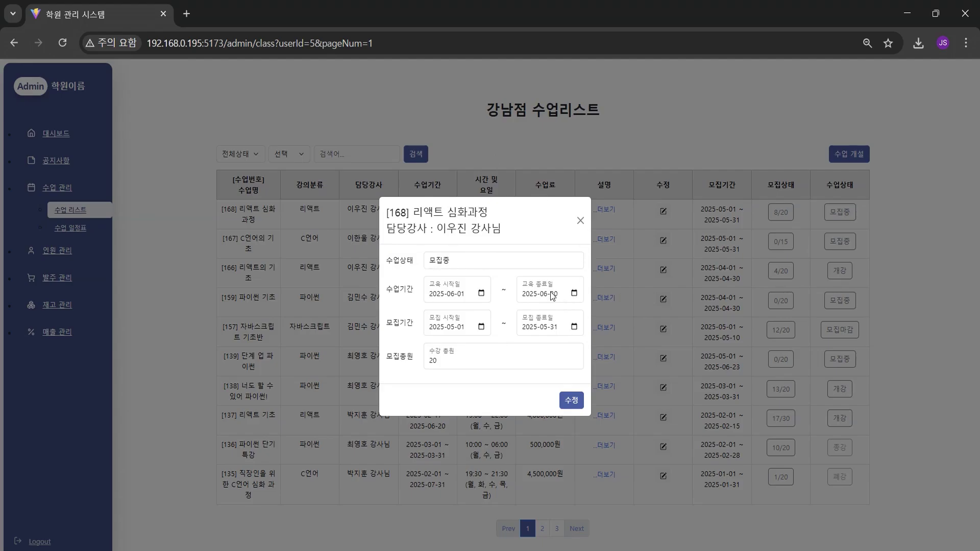
{"action": "left_click", "coordinate": [580, 220]}
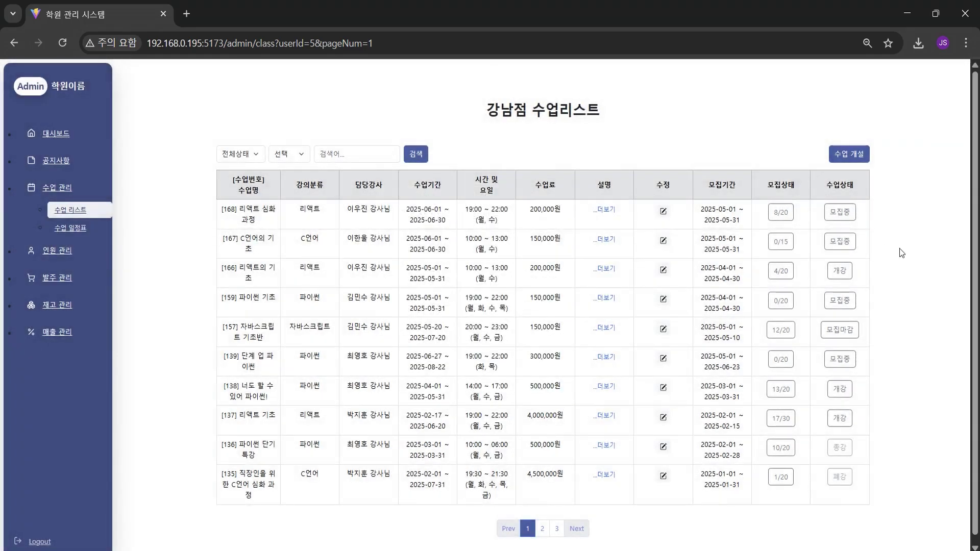
{"action": "left_click", "coordinate": [837, 331]}
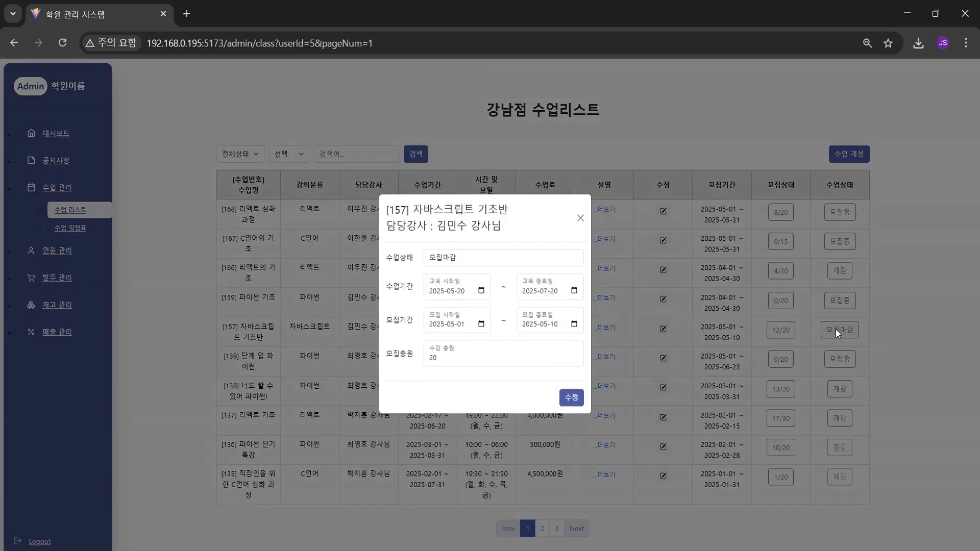
{"action": "left_click", "coordinate": [494, 264]}
{"action": "left_click", "coordinate": [491, 307]}
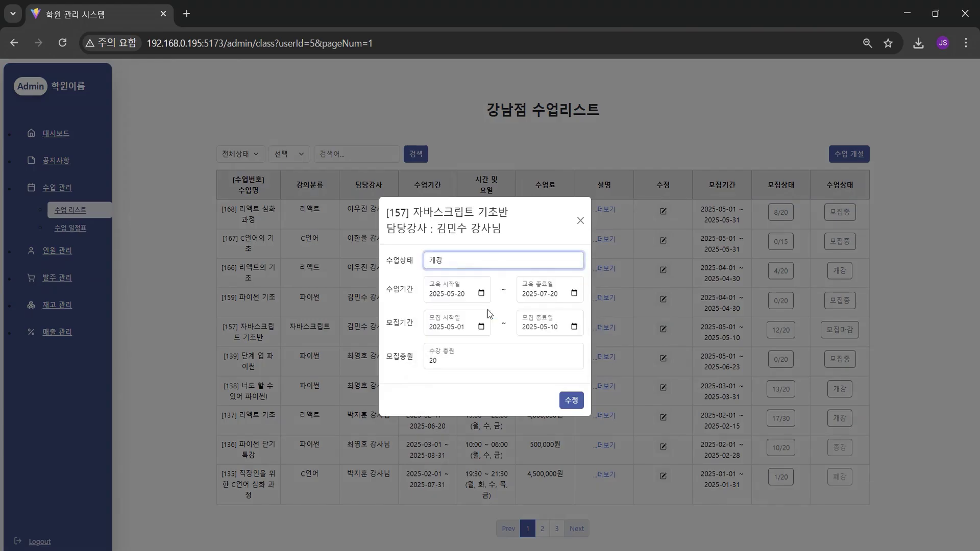
{"action": "left_click", "coordinate": [570, 402]}
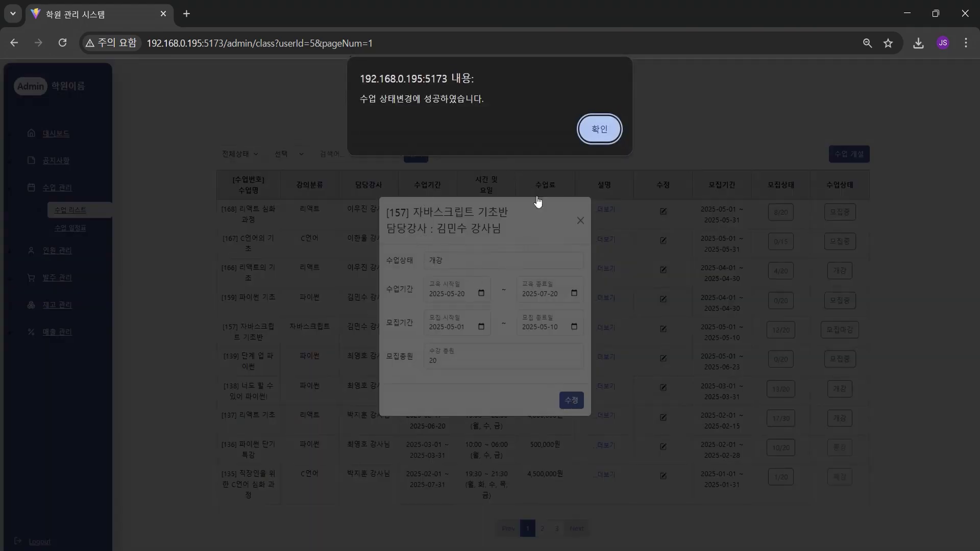
{"action": "left_click", "coordinate": [598, 127]}
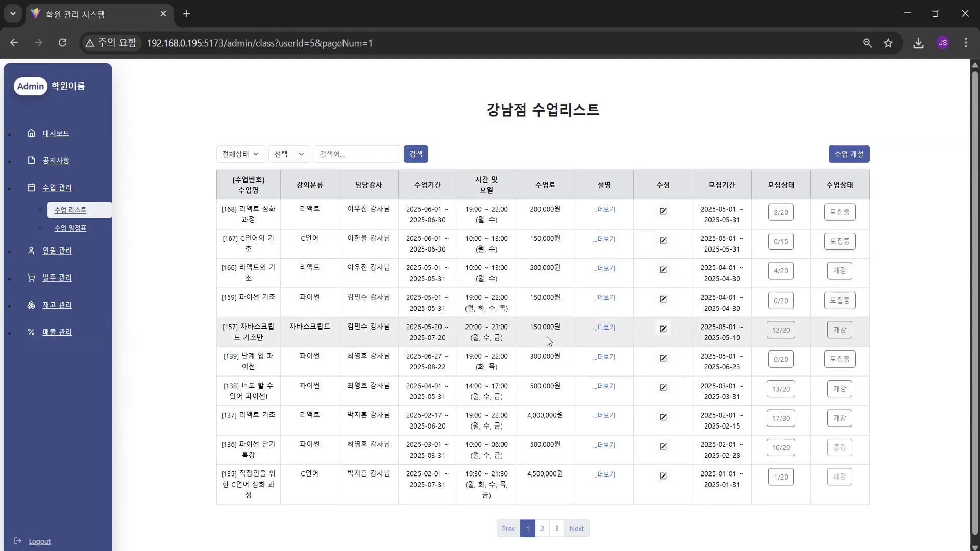
Review the first row of the 매출 현황 sales list, then show the May 2025 수업 일정표
{"action": "left_click", "coordinate": [57, 332]}
{"action": "left_click", "coordinate": [67, 318]}
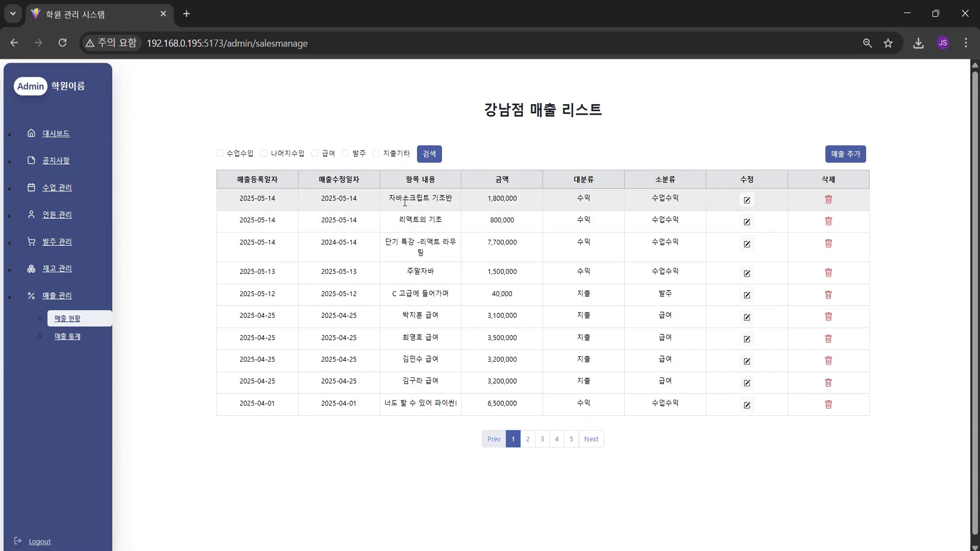
{"action": "left_click_drag", "start_coordinate": [244, 203], "coordinate": [479, 212]}
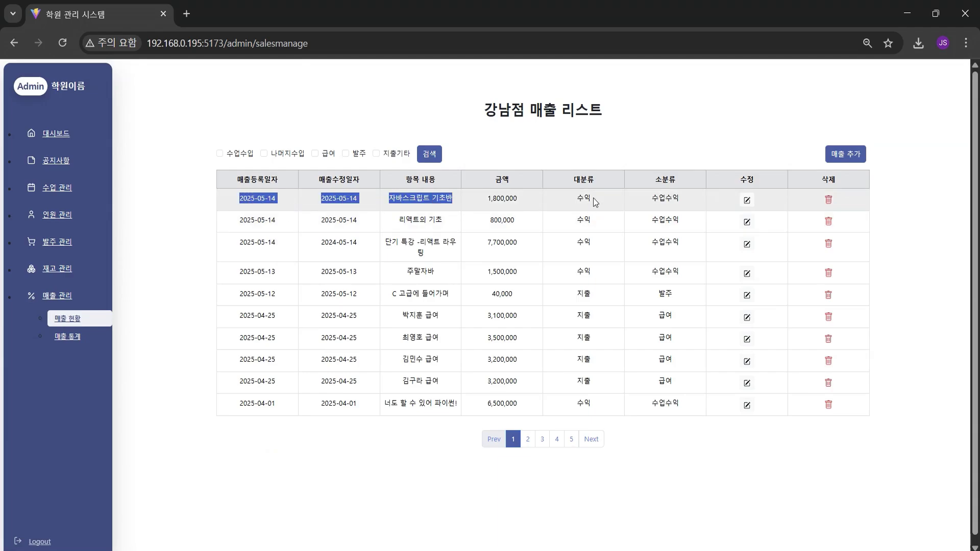
{"action": "left_click", "coordinate": [56, 187]}
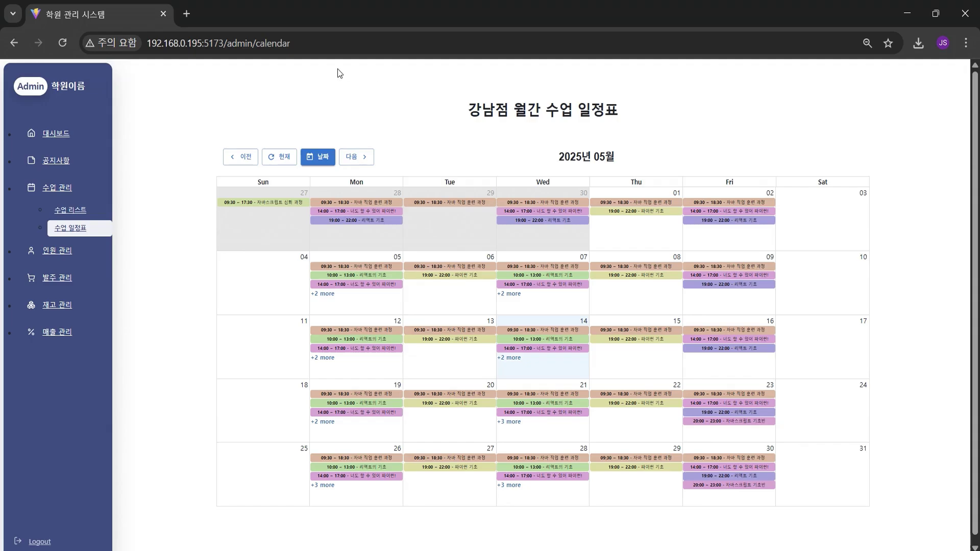
{"action": "left_click", "coordinate": [323, 155]}
{"action": "left_click", "coordinate": [347, 191]}
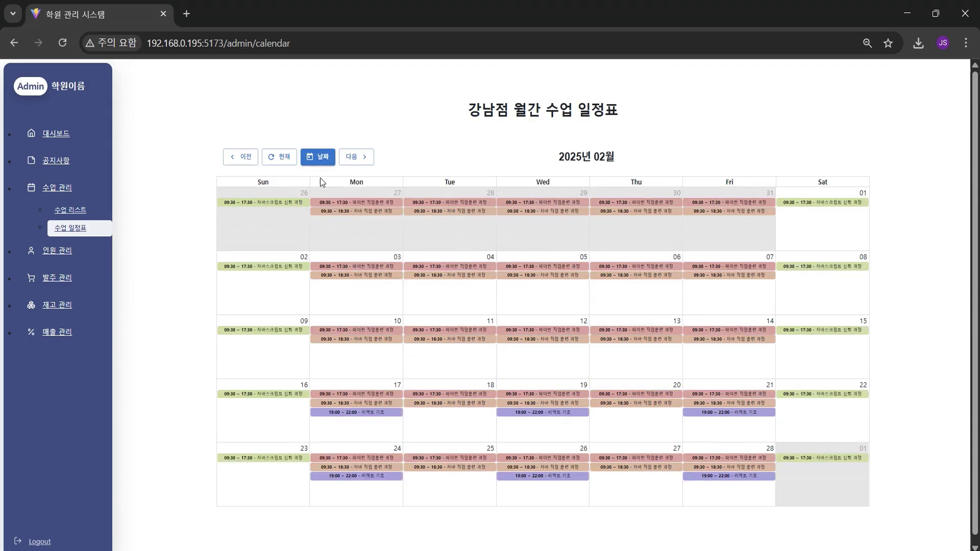
{"action": "left_click", "coordinate": [313, 161]}
{"action": "left_click", "coordinate": [309, 173]}
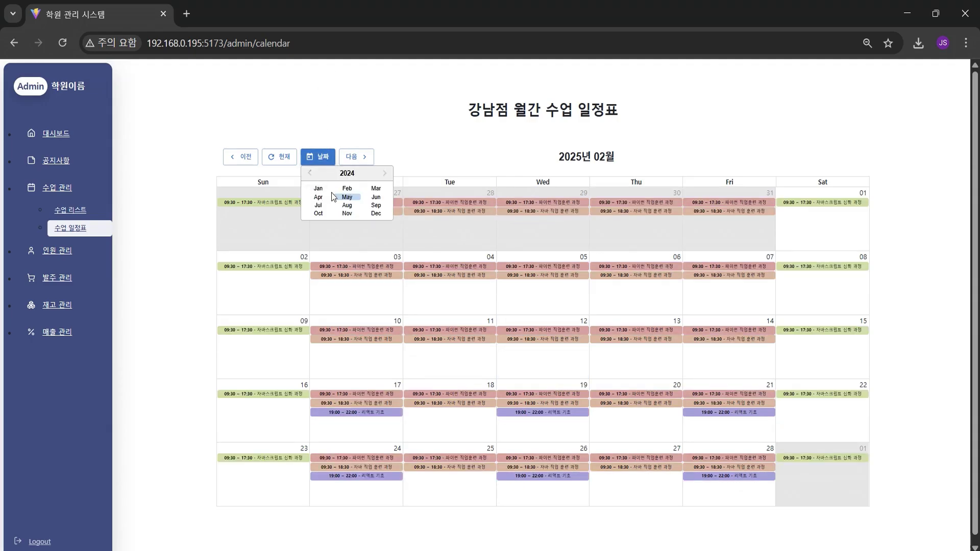
{"action": "left_click", "coordinate": [376, 197]}
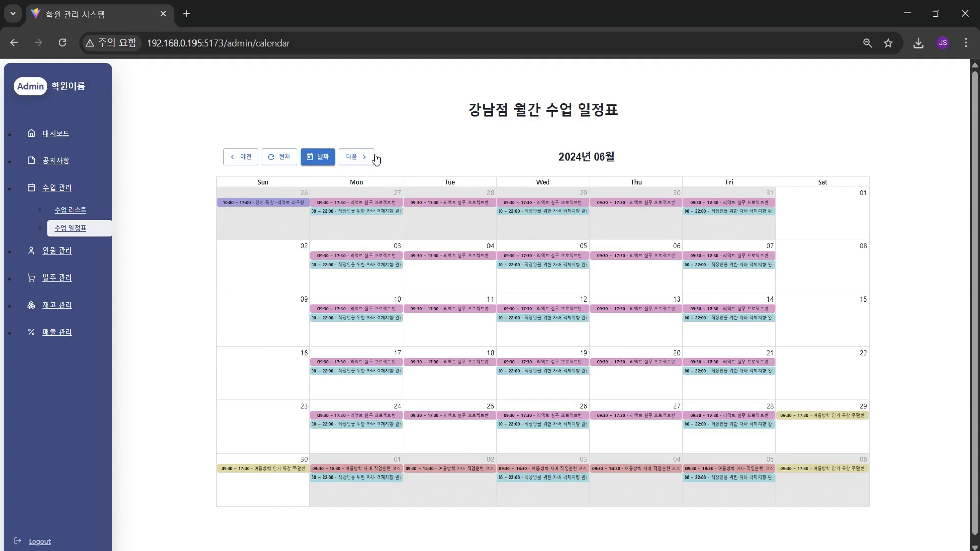
{"action": "left_click", "coordinate": [248, 158]}
{"action": "left_click", "coordinate": [247, 158]}
{"action": "left_click", "coordinate": [354, 159]}
{"action": "left_click", "coordinate": [354, 159]}
{"action": "left_click", "coordinate": [353, 159]}
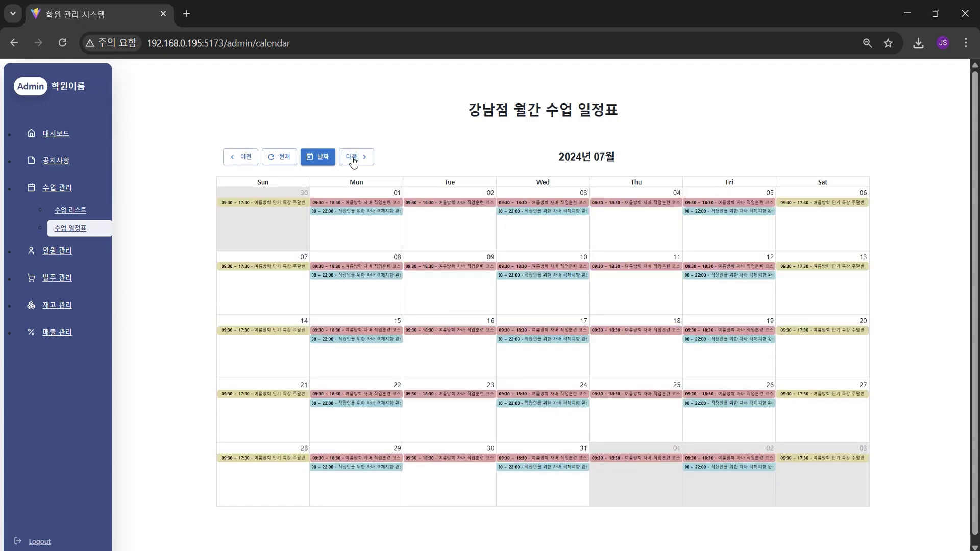
{"action": "left_click", "coordinate": [354, 159]}
{"action": "left_click", "coordinate": [353, 159]}
{"action": "left_click", "coordinate": [353, 159]}
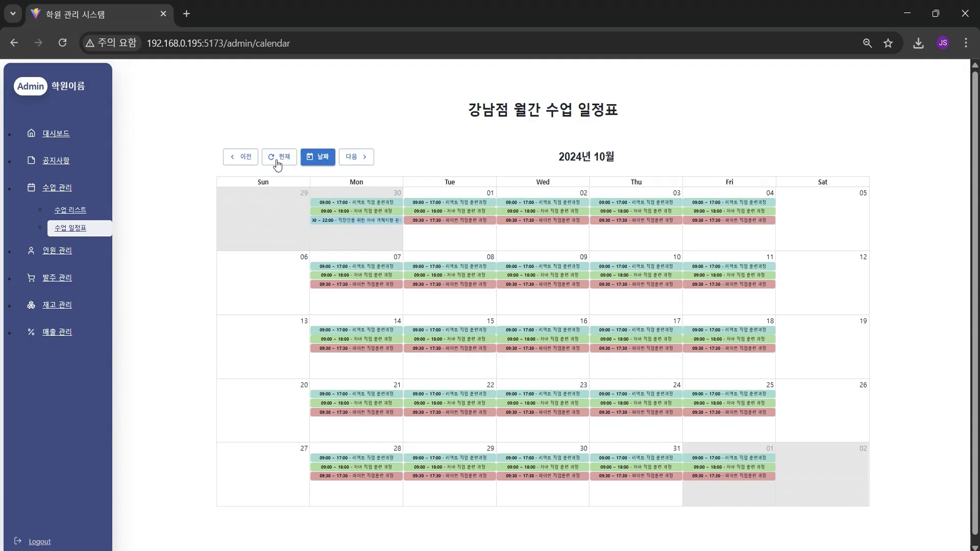
{"action": "left_click", "coordinate": [278, 162]}
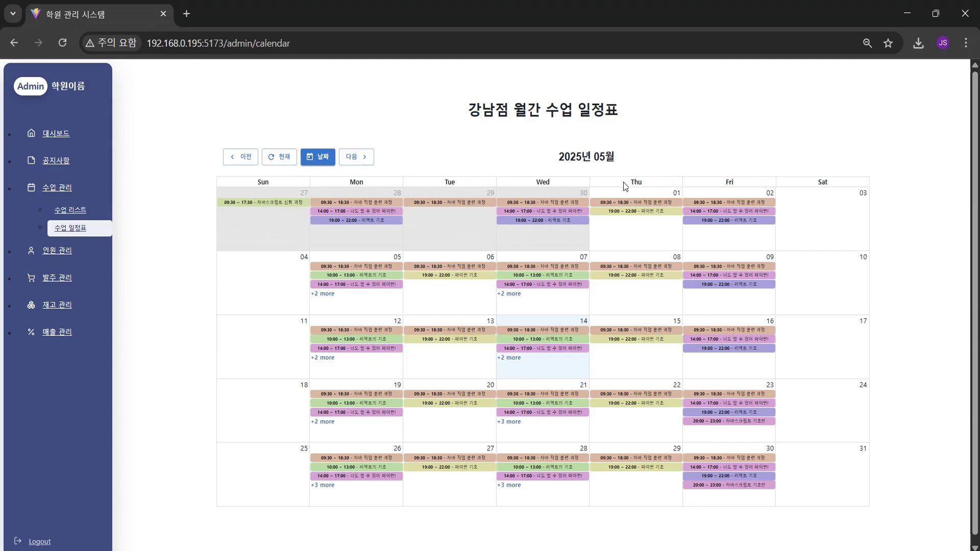
{"action": "left_click", "coordinate": [63, 252]}
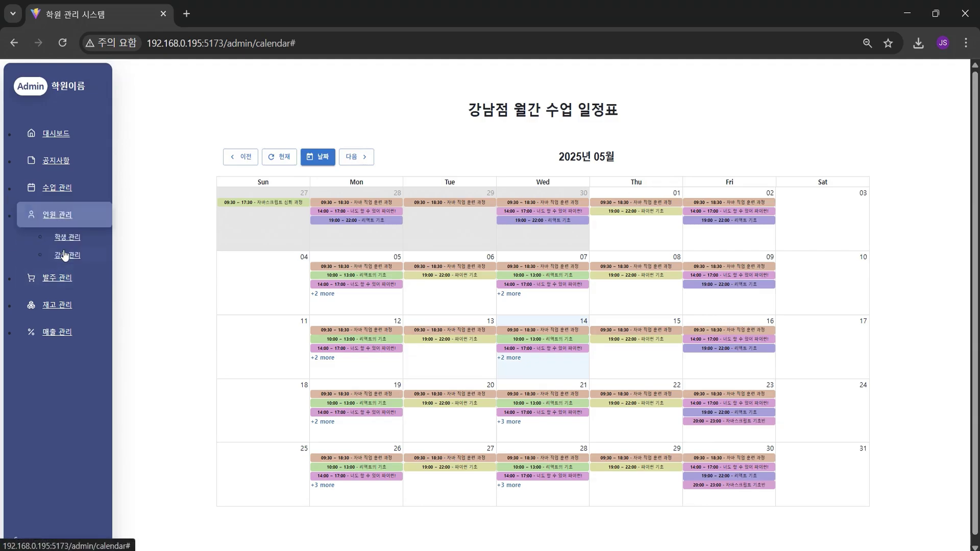
In 학생 관리, filter by 퇴원 then 전체, change the search criterion, and start 학생 등록
{"action": "left_click", "coordinate": [68, 237]}
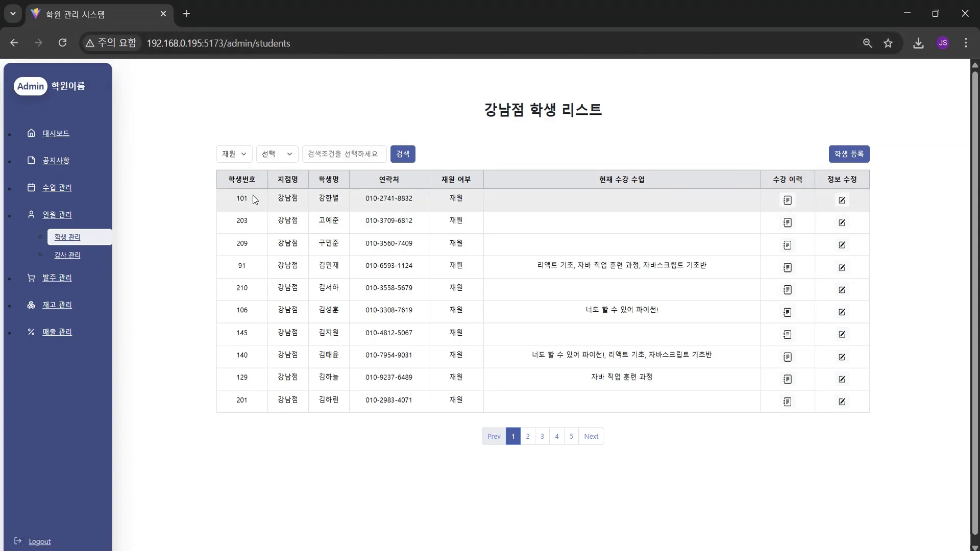
{"action": "left_click", "coordinate": [234, 153]}
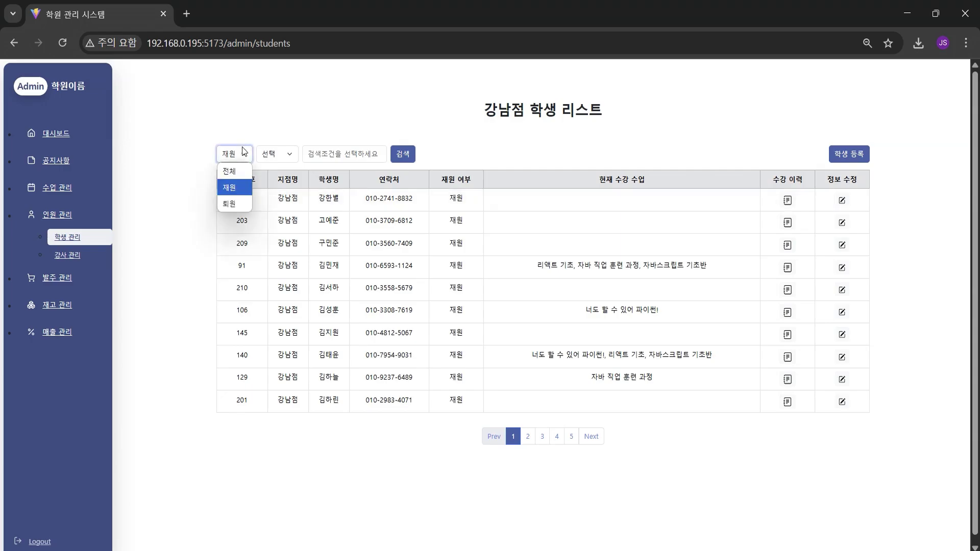
{"action": "left_click", "coordinate": [234, 203]}
{"action": "left_click", "coordinate": [400, 155]}
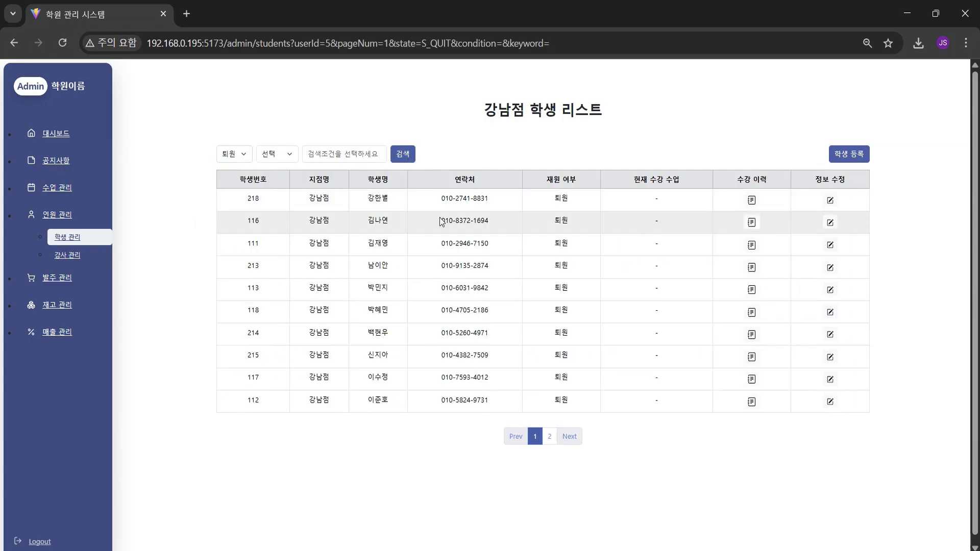
{"action": "left_click", "coordinate": [231, 154]}
{"action": "left_click", "coordinate": [236, 174]}
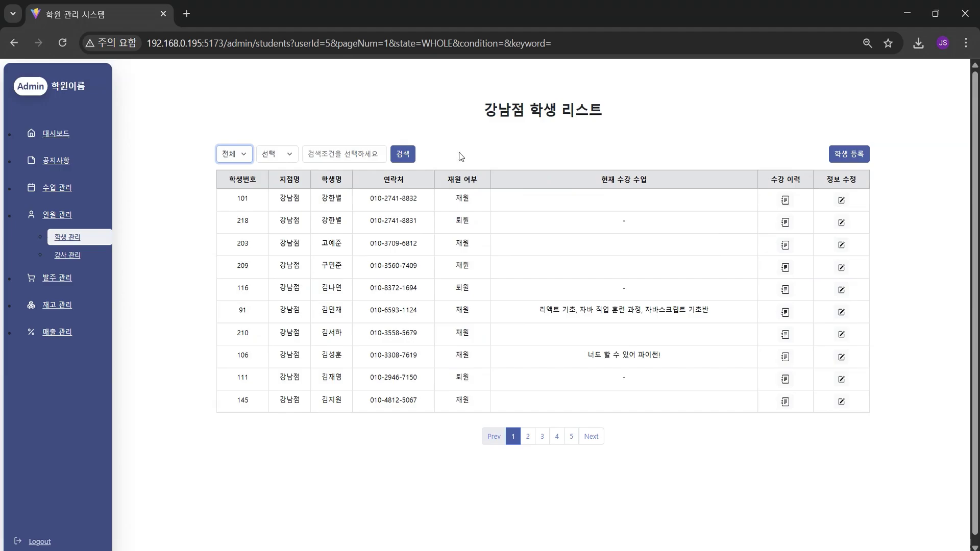
{"action": "left_click", "coordinate": [276, 154]}
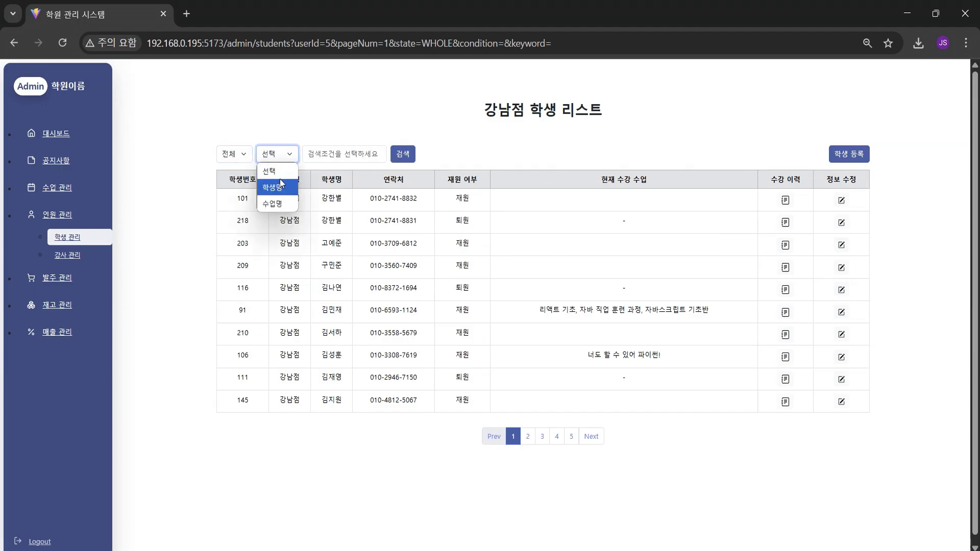
{"action": "left_click", "coordinate": [281, 176]}
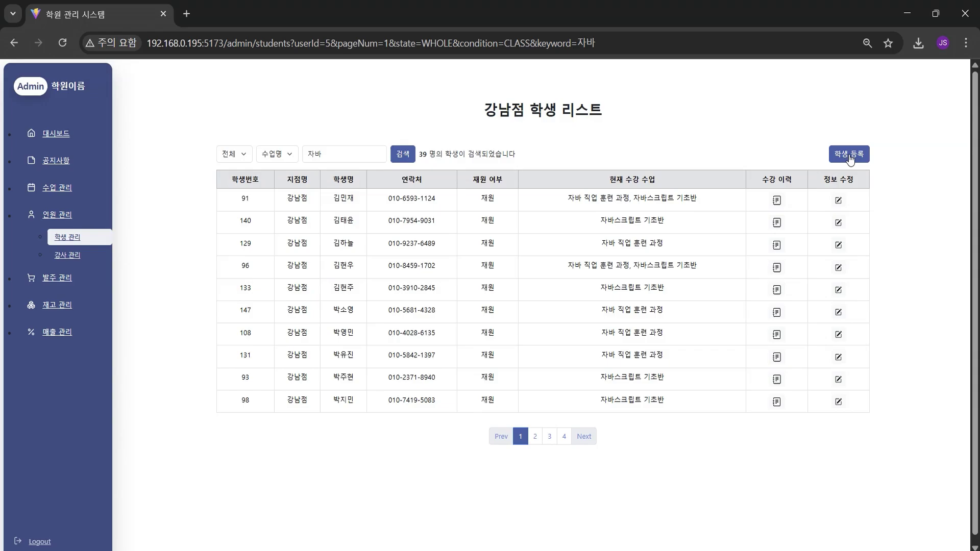
{"action": "left_click", "coordinate": [848, 153]}
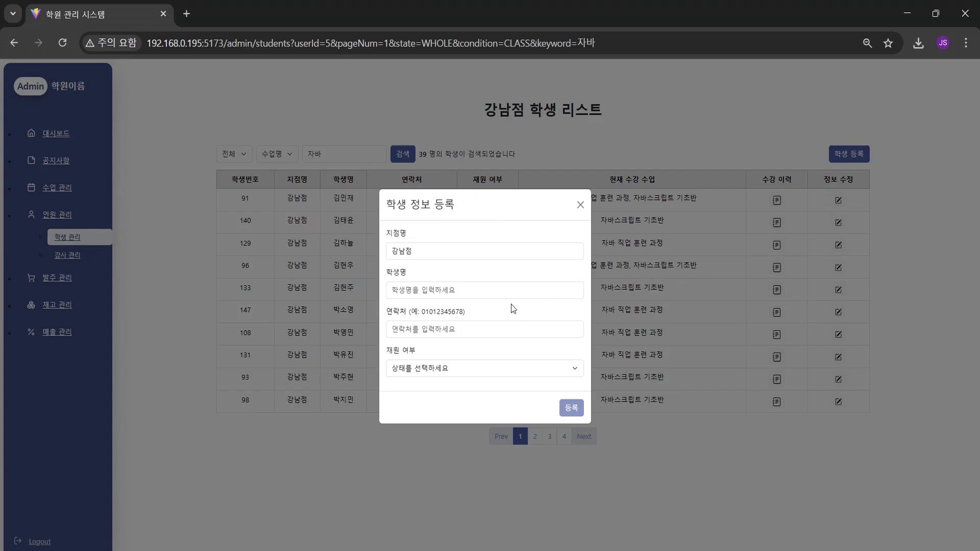
Register a new 재원 student, entering the student's name and a corrected contact number
{"action": "left_click", "coordinate": [484, 292]}
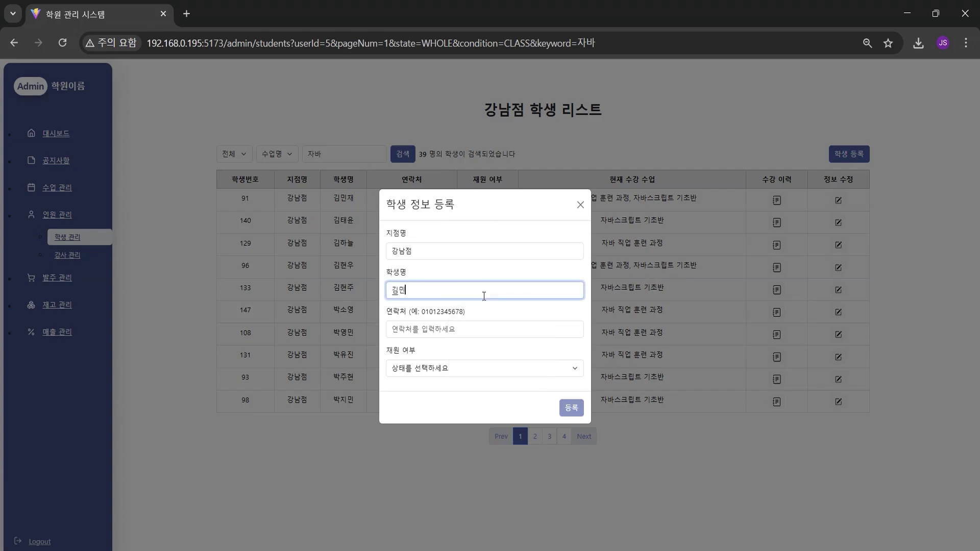
{"action": "key", "text": "Tab"}
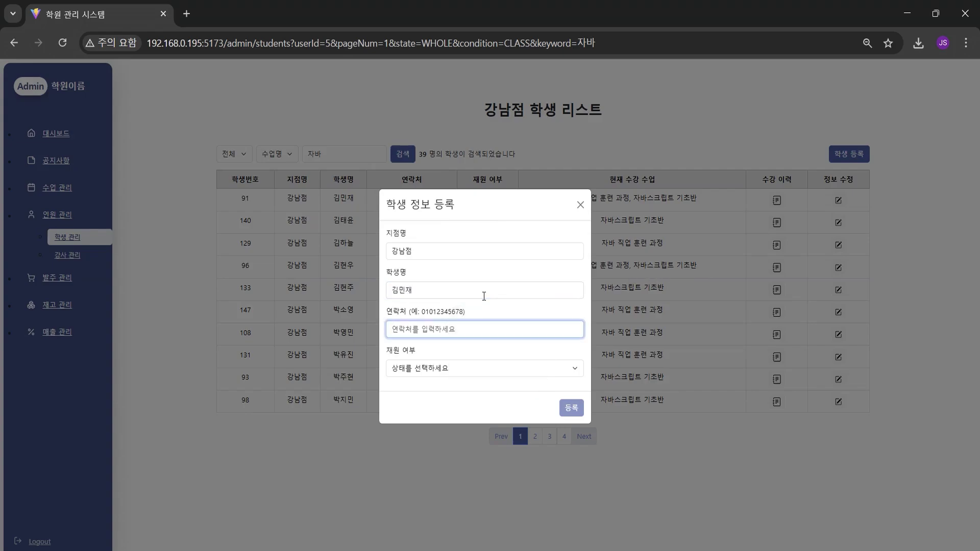
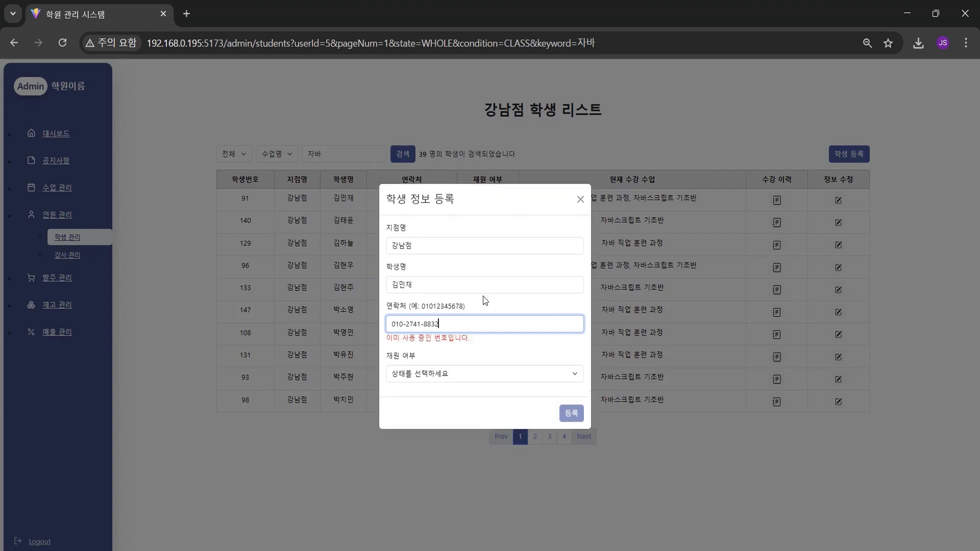
{"action": "left_click", "coordinate": [556, 374]}
{"action": "left_click", "coordinate": [525, 407]}
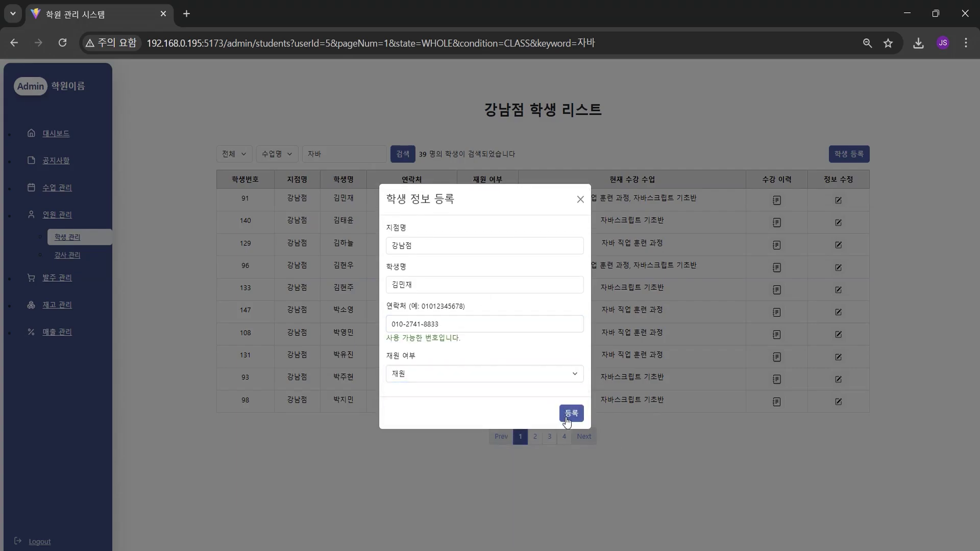
{"action": "left_click", "coordinate": [572, 414]}
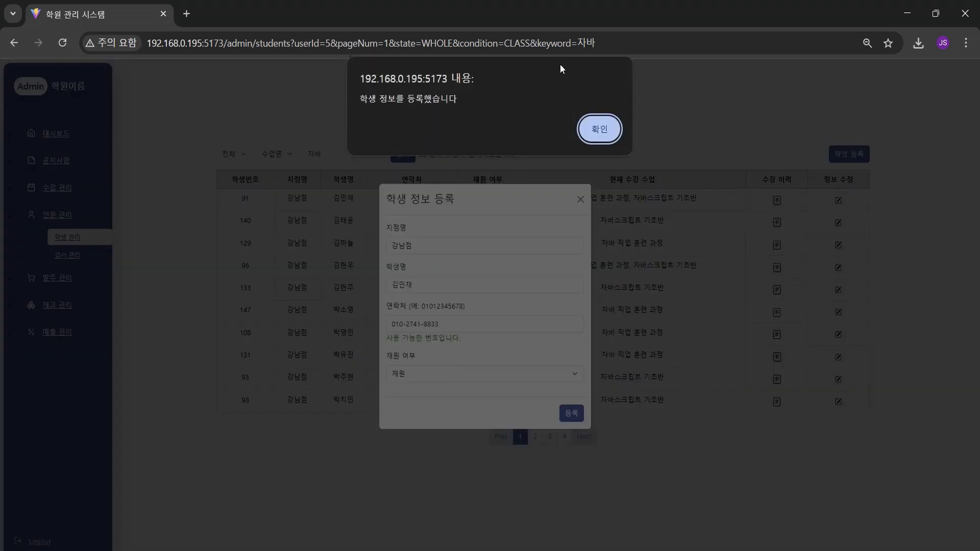
{"action": "left_click", "coordinate": [606, 134]}
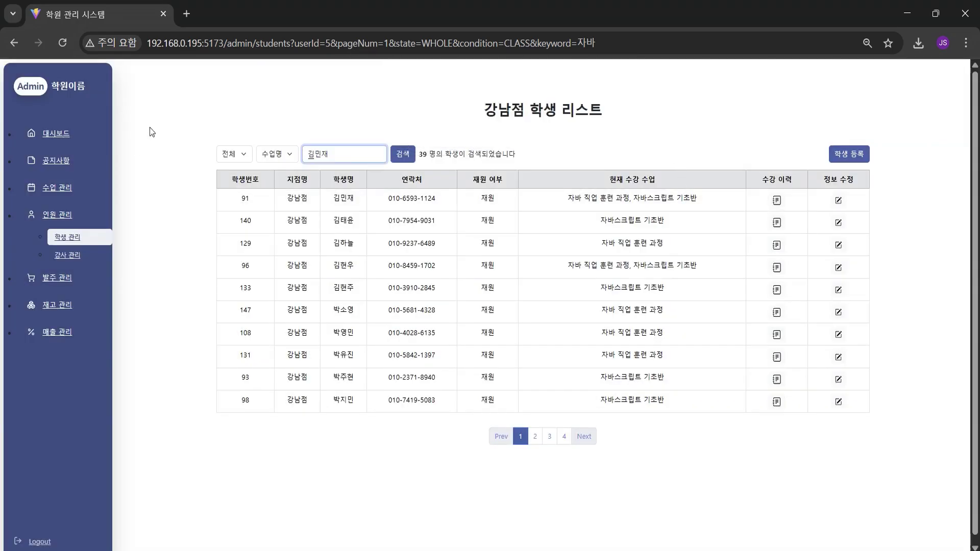
Search the student list by 학생명 for a student's name and inspect the result rows
{"action": "left_click", "coordinate": [277, 153]}
{"action": "left_click", "coordinate": [288, 174]}
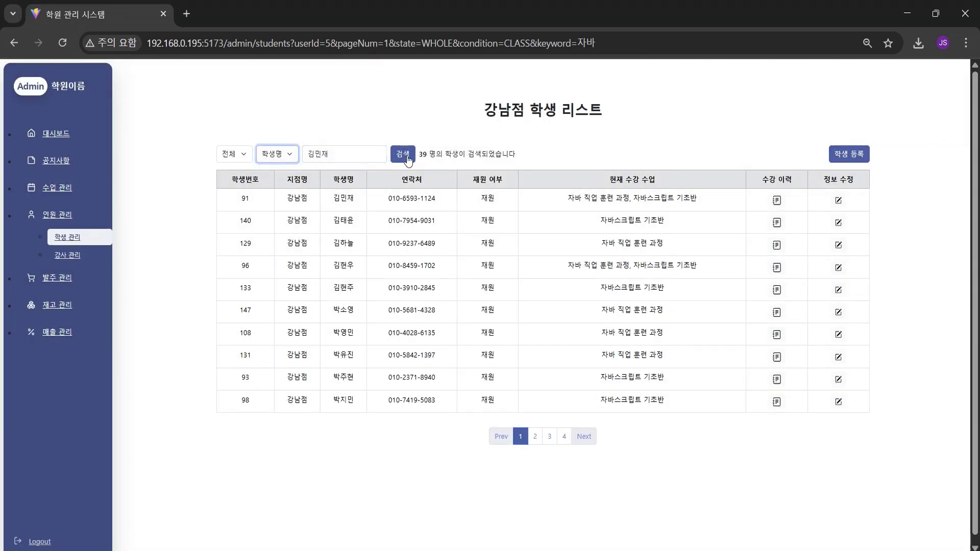
{"action": "left_click", "coordinate": [403, 155]}
{"action": "left_click_drag", "start_coordinate": [455, 196], "coordinate": [575, 188]}
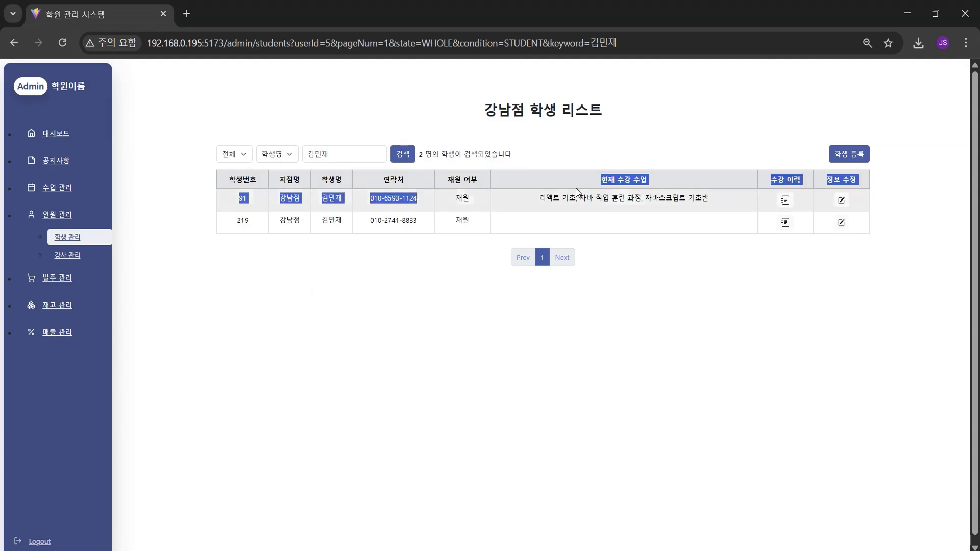
{"action": "left_click", "coordinate": [551, 230]}
{"action": "left_click_drag", "start_coordinate": [376, 225], "coordinate": [587, 198]}
{"action": "left_click", "coordinate": [589, 218]}
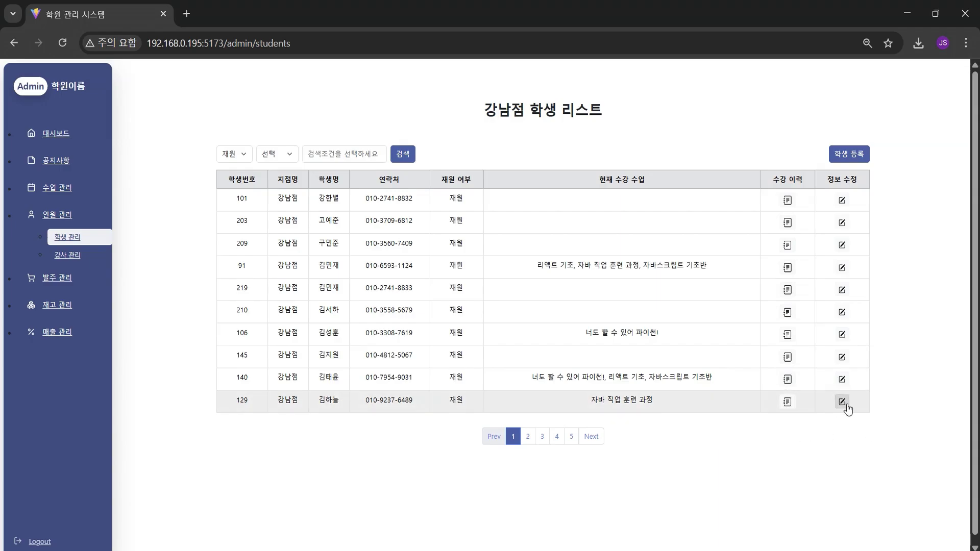
Inspect the last student's edit form and its enrollment-status note without saving, then expand 수업 관리
{"action": "left_click_drag", "start_coordinate": [578, 409], "coordinate": [735, 401]}
{"action": "left_click", "coordinate": [765, 405]}
{"action": "left_click", "coordinate": [842, 401]}
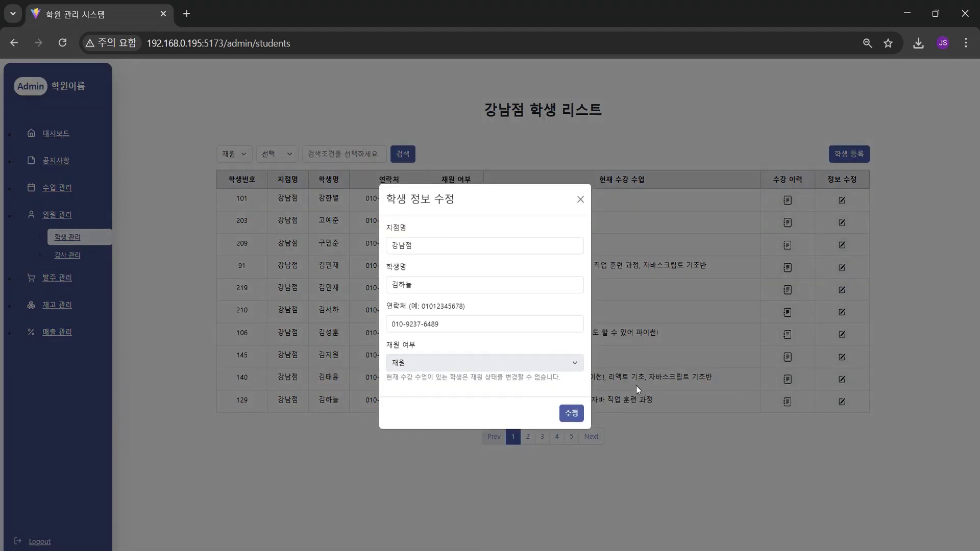
{"action": "left_click_drag", "start_coordinate": [394, 378], "coordinate": [527, 380]}
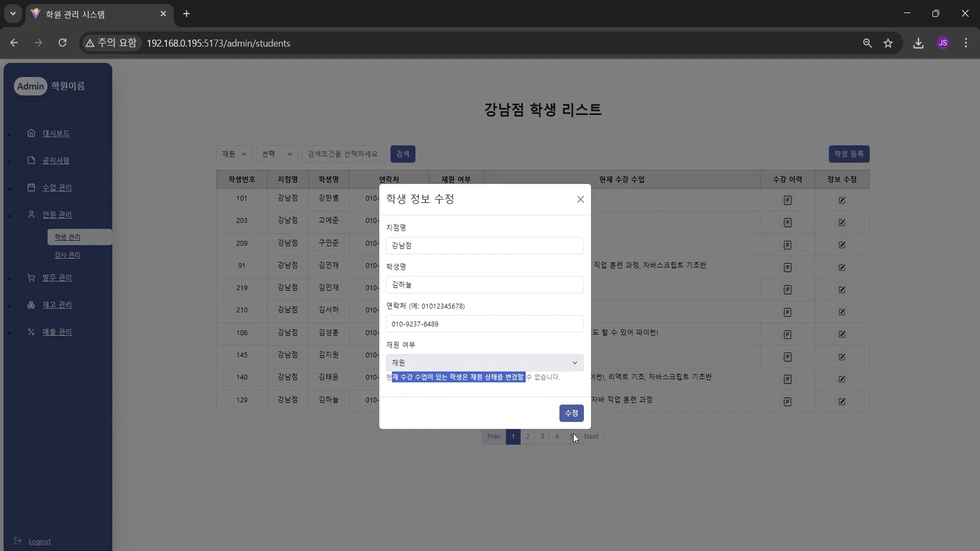
{"action": "left_click", "coordinate": [580, 199]}
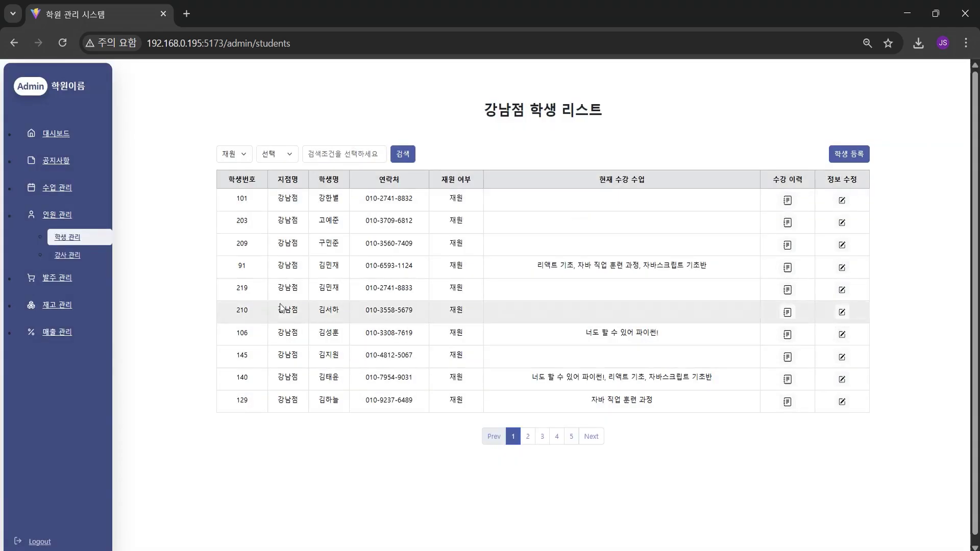
{"action": "left_click_drag", "start_coordinate": [302, 396], "coordinate": [427, 398]}
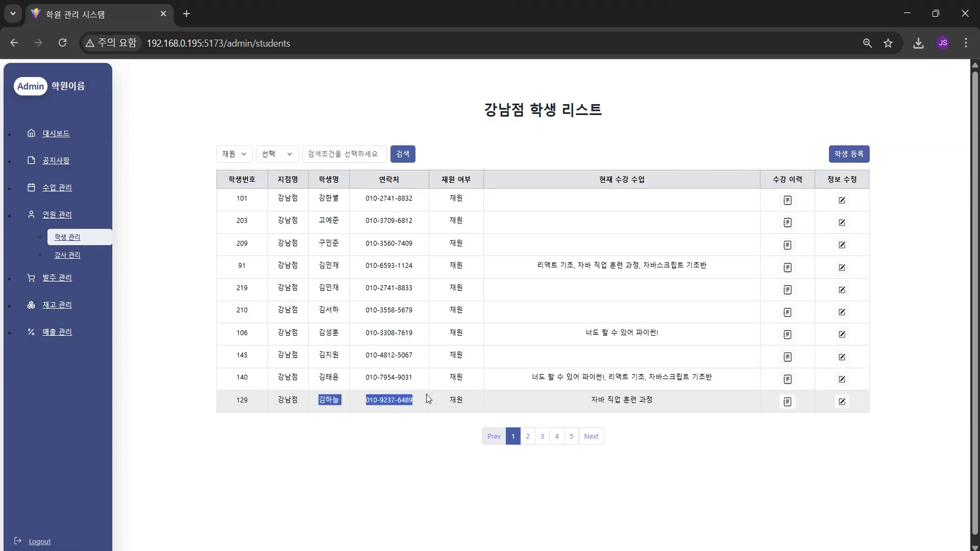
{"action": "left_click", "coordinate": [78, 195]}
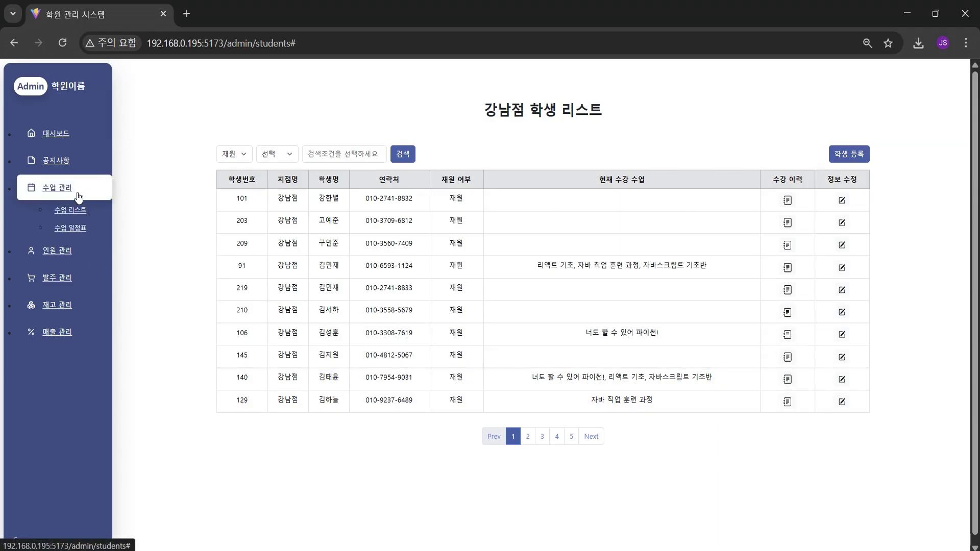
Cancel one student's enrollment in class [133] on page 2, then reopen the student list
{"action": "left_click", "coordinate": [69, 230]}
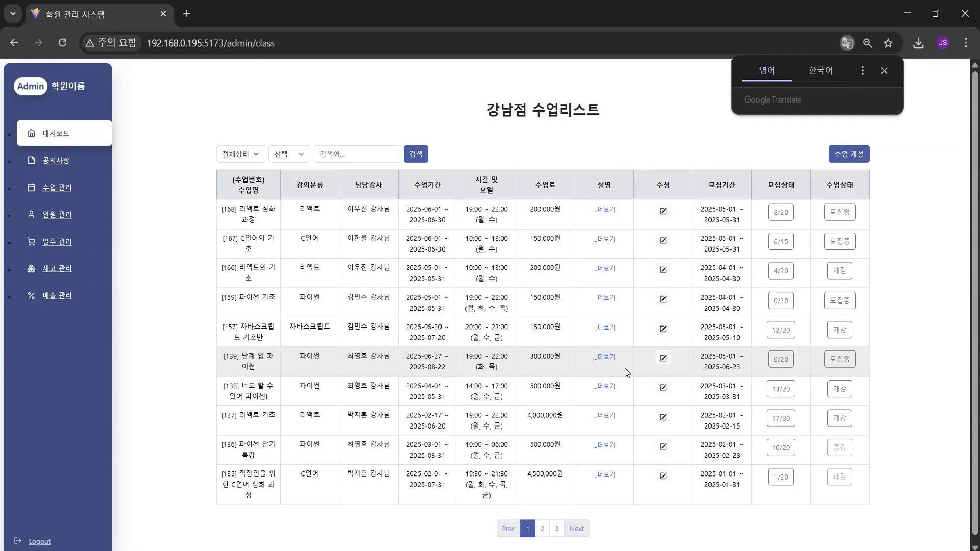
{"action": "left_click", "coordinate": [542, 529]}
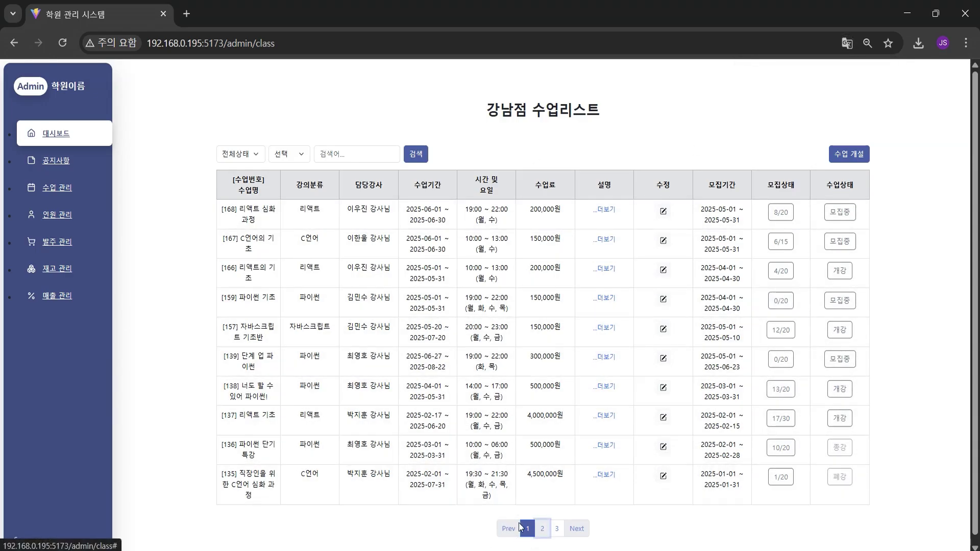
{"action": "left_click", "coordinate": [542, 529]}
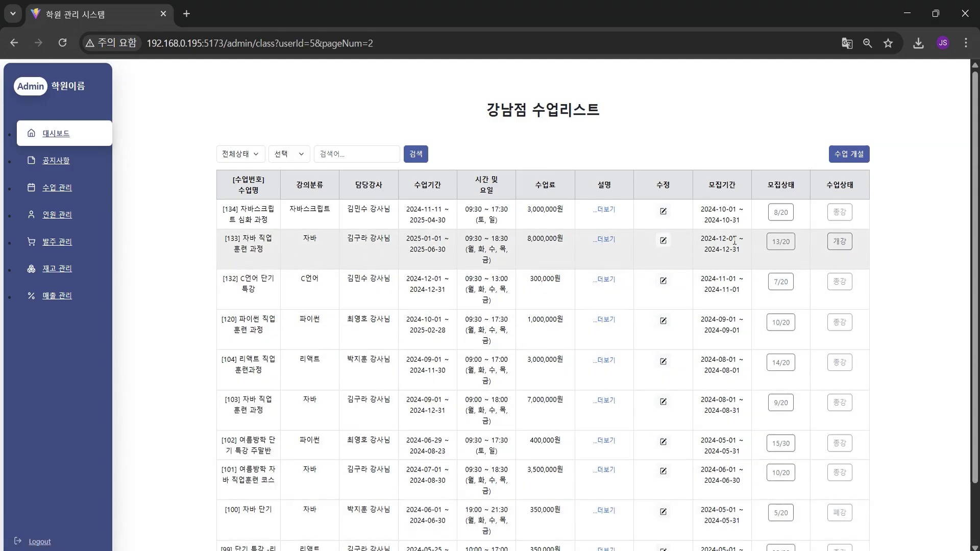
{"action": "left_click", "coordinate": [775, 244]}
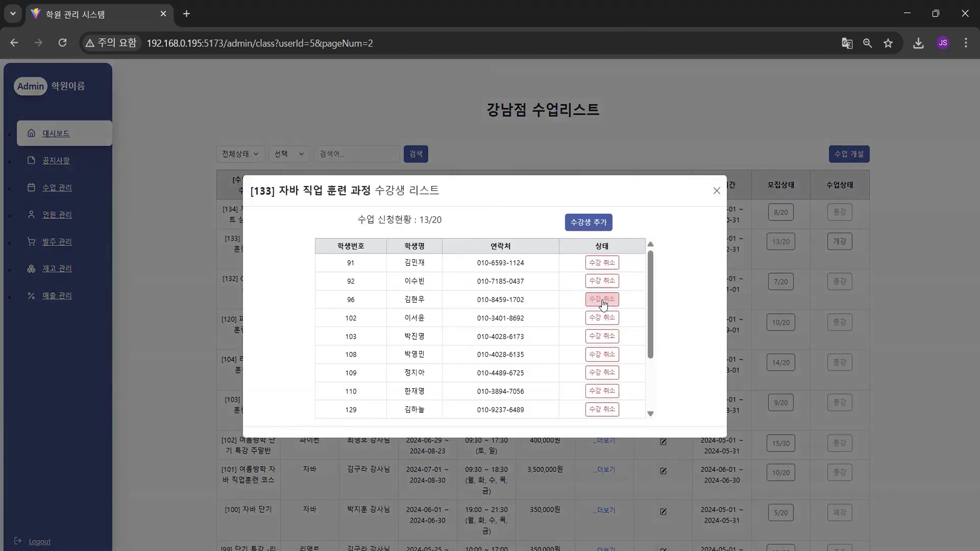
{"action": "scroll", "coordinate": [423, 359], "scroll_direction": "down", "scroll_amount": 1}
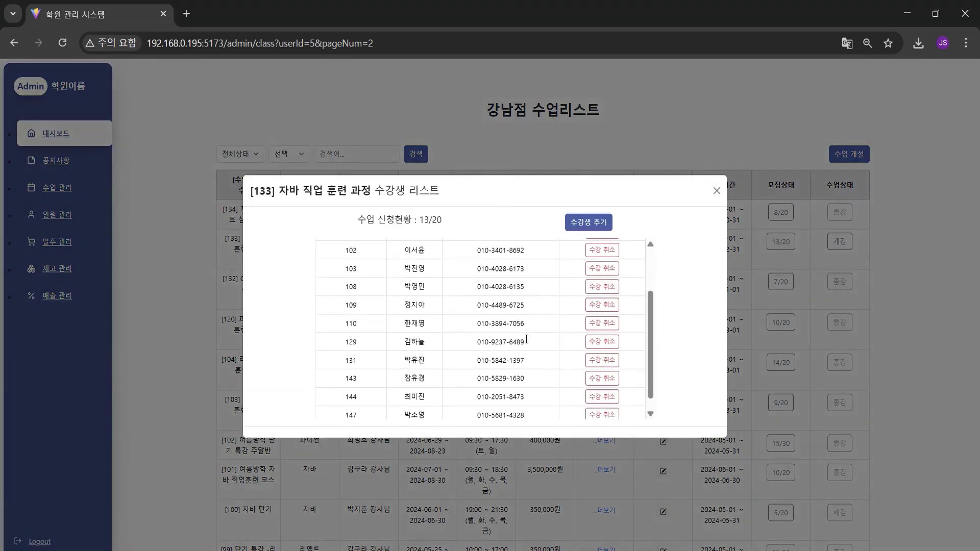
{"action": "left_click", "coordinate": [602, 342]}
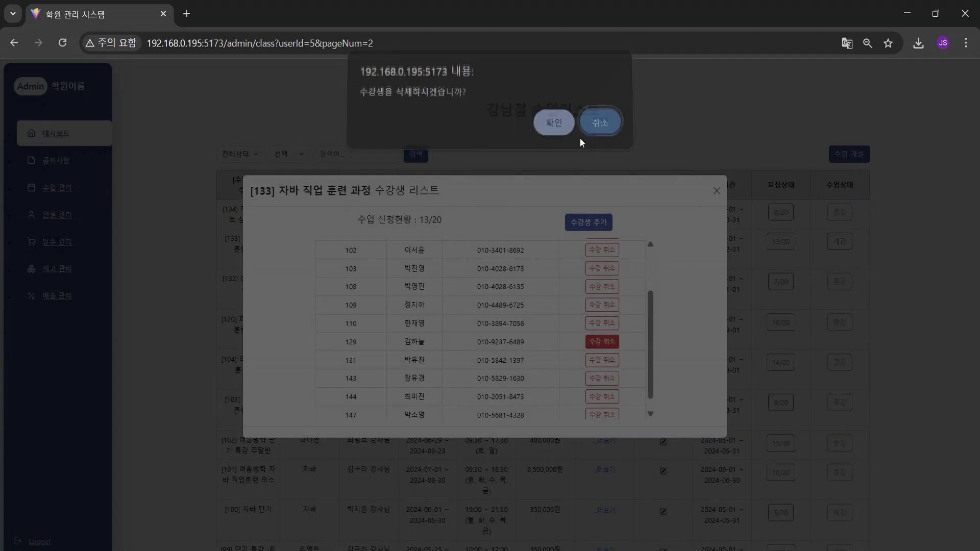
{"action": "left_click", "coordinate": [554, 129]}
{"action": "left_click", "coordinate": [598, 128]}
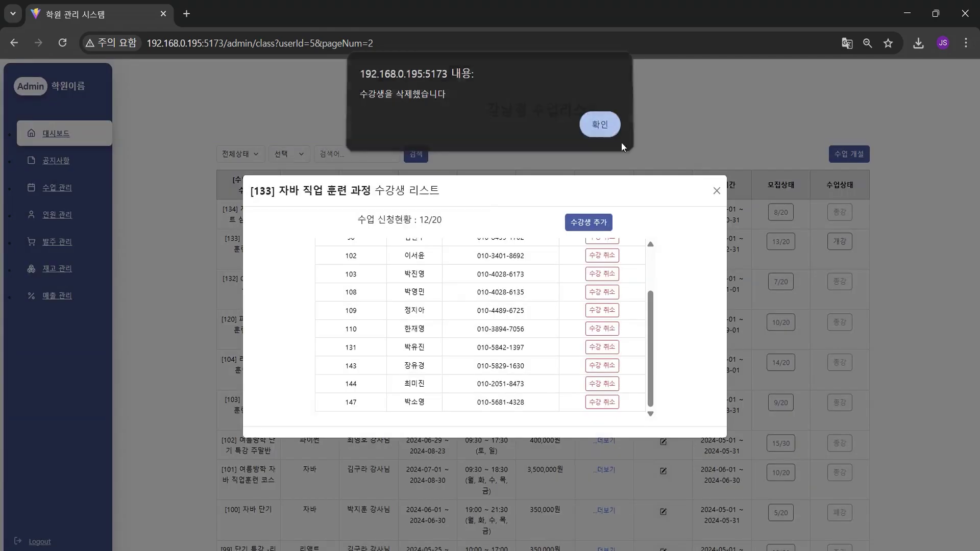
{"action": "left_click", "coordinate": [719, 190]}
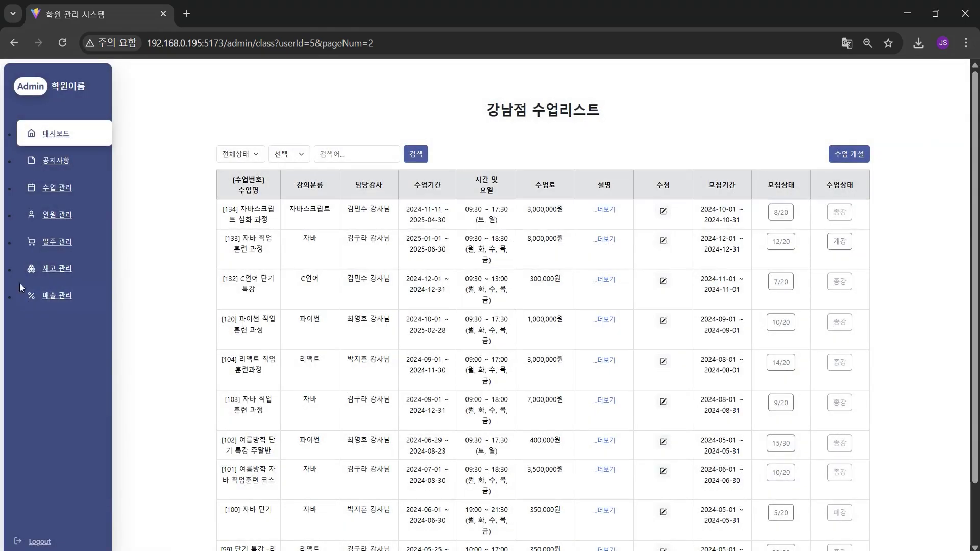
{"action": "left_click", "coordinate": [58, 215]}
{"action": "left_click", "coordinate": [68, 237]}
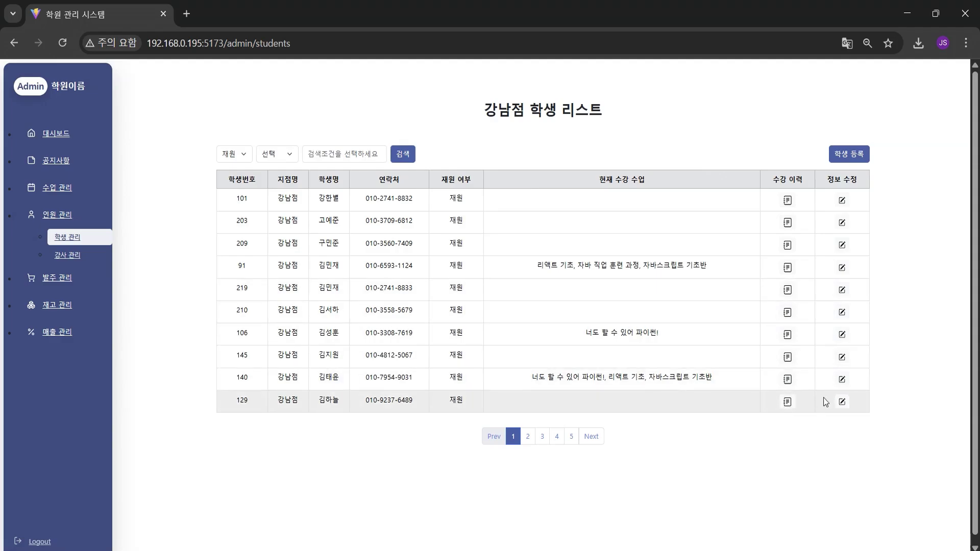
Change student 129's 재원 여부 to 퇴원 and save, then view the 강사 리스트
{"action": "left_click", "coordinate": [841, 402]}
{"action": "left_click", "coordinate": [535, 372]}
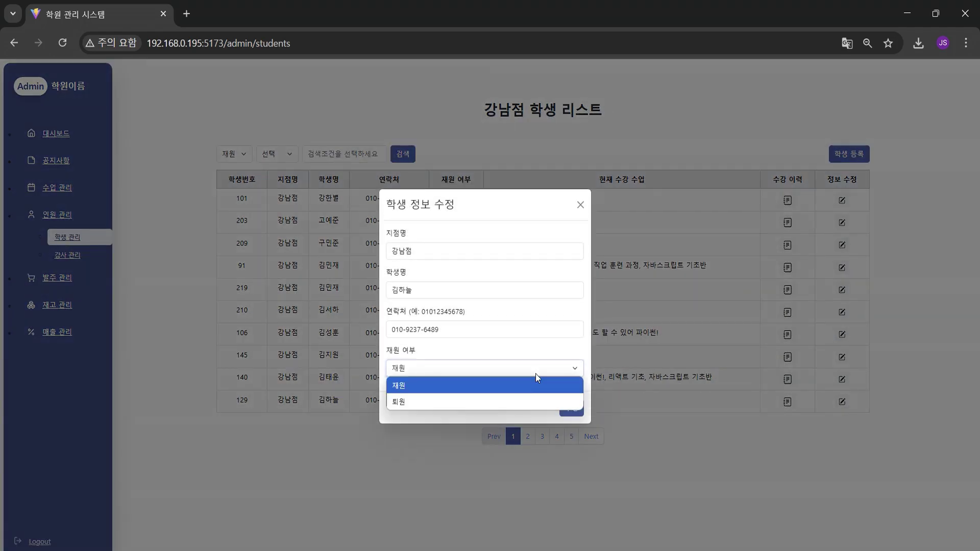
{"action": "left_click", "coordinate": [524, 401]}
{"action": "left_click", "coordinate": [572, 408]}
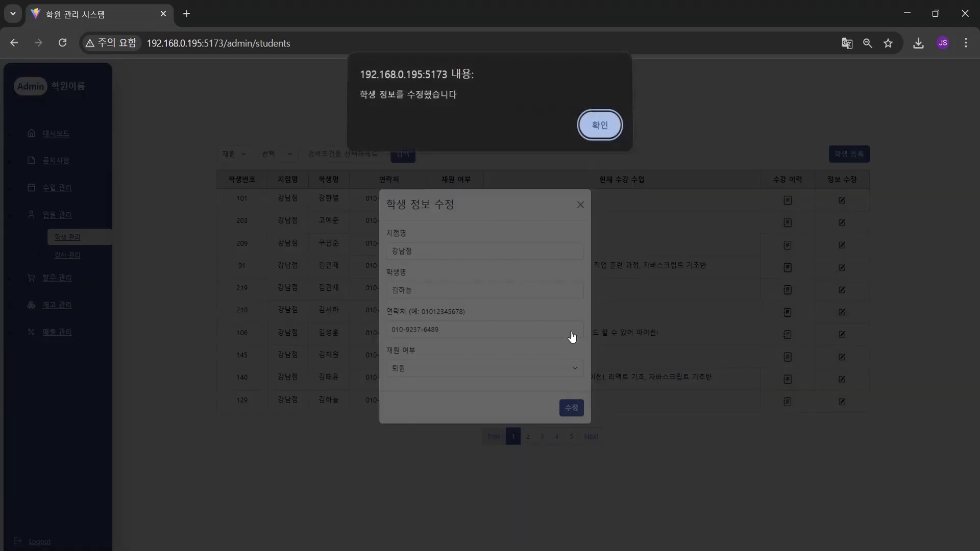
{"action": "left_click", "coordinate": [602, 125]}
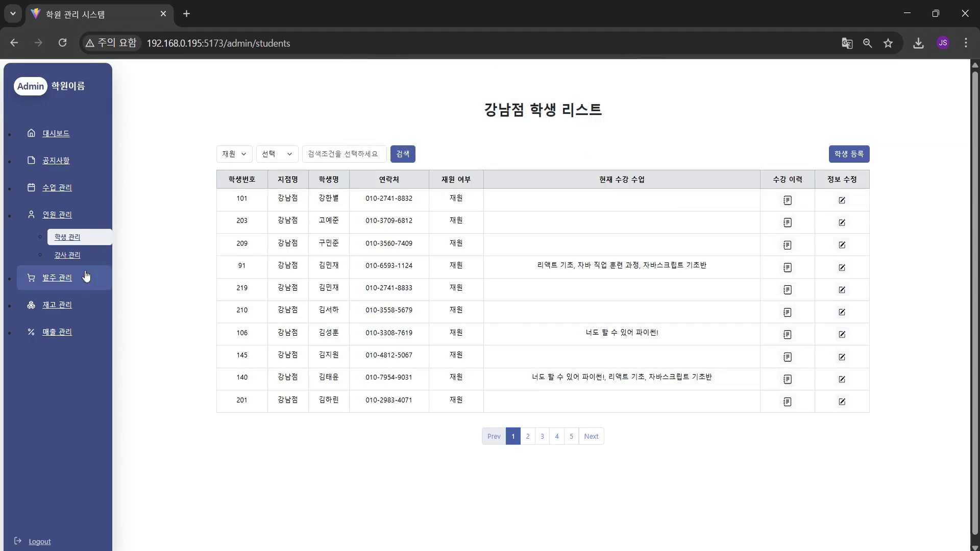
{"action": "left_click", "coordinate": [72, 254]}
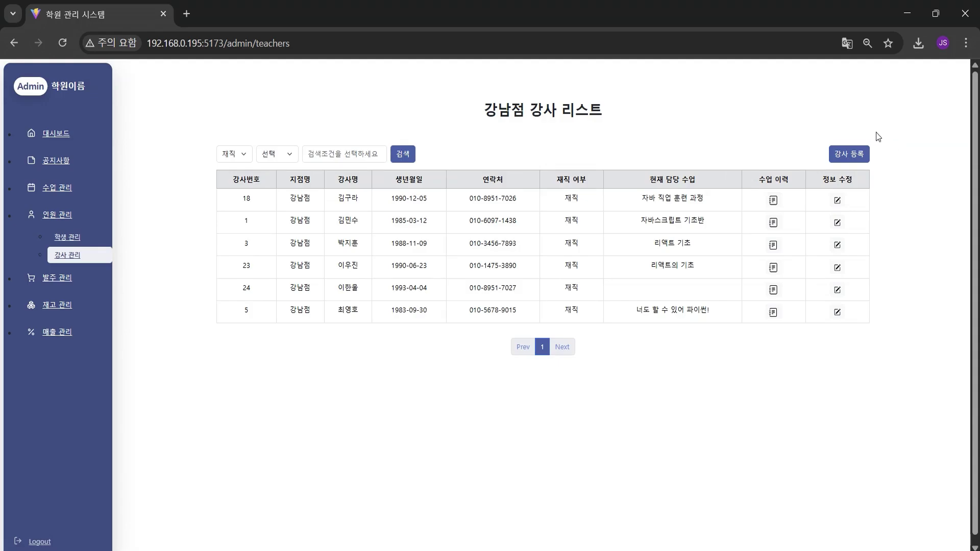
{"action": "left_click", "coordinate": [845, 155]}
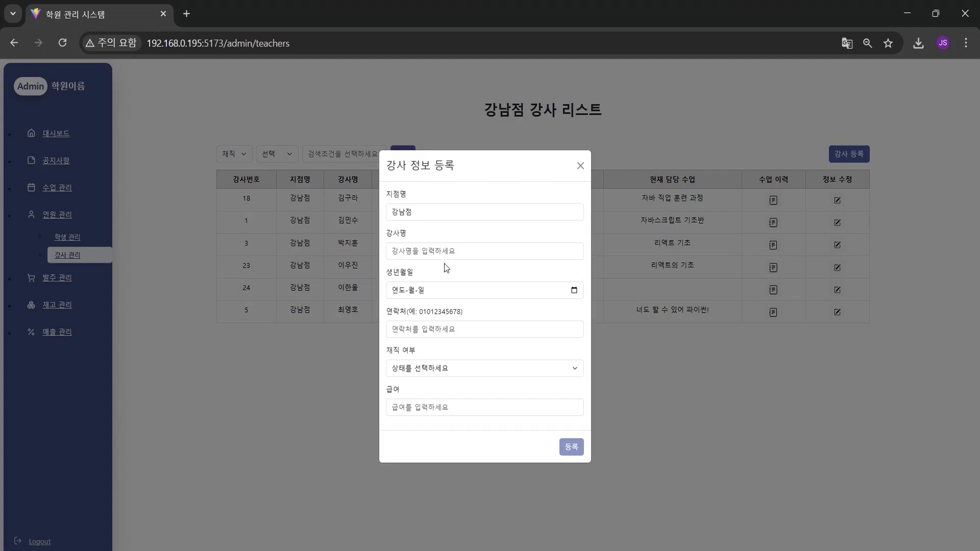
{"action": "left_click", "coordinate": [450, 331]}
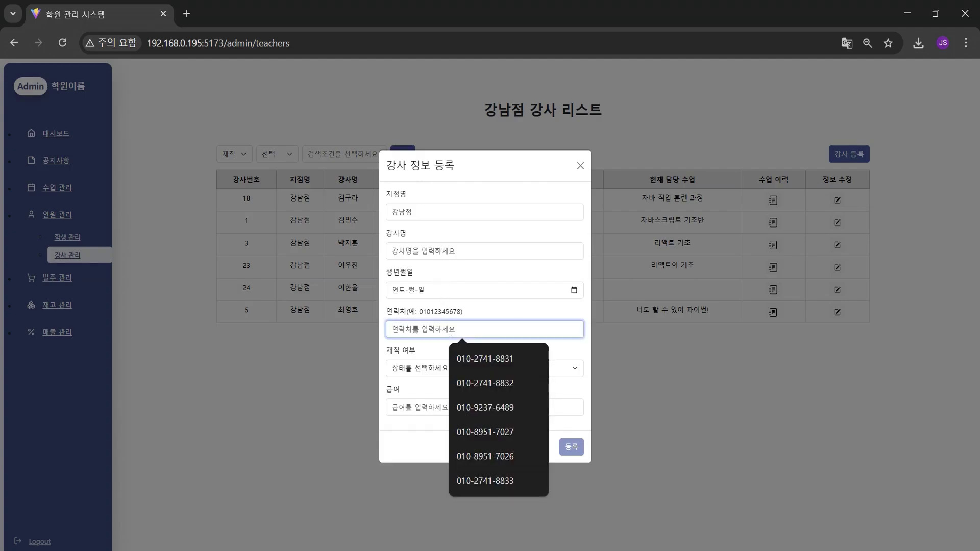
{"action": "type", "text": "010-89"}
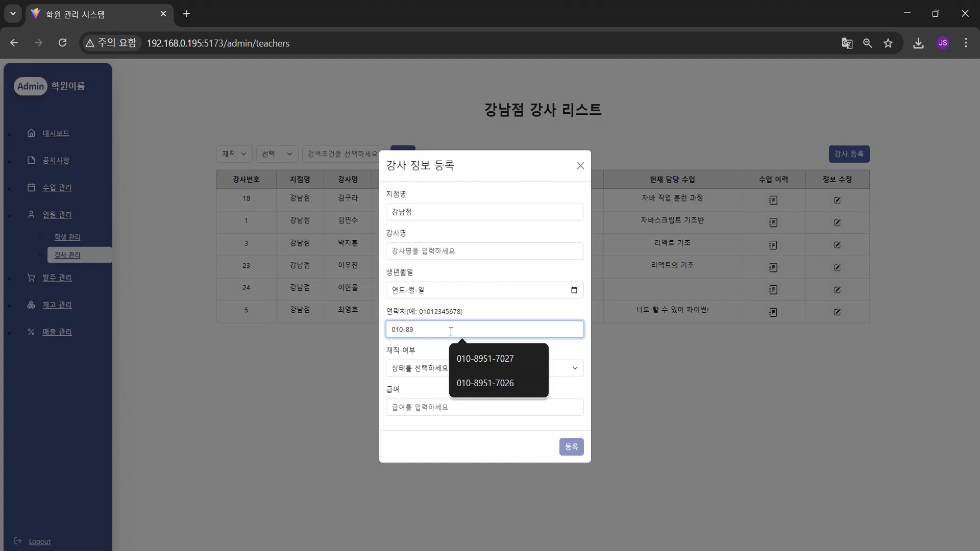
{"action": "left_click", "coordinate": [485, 383]}
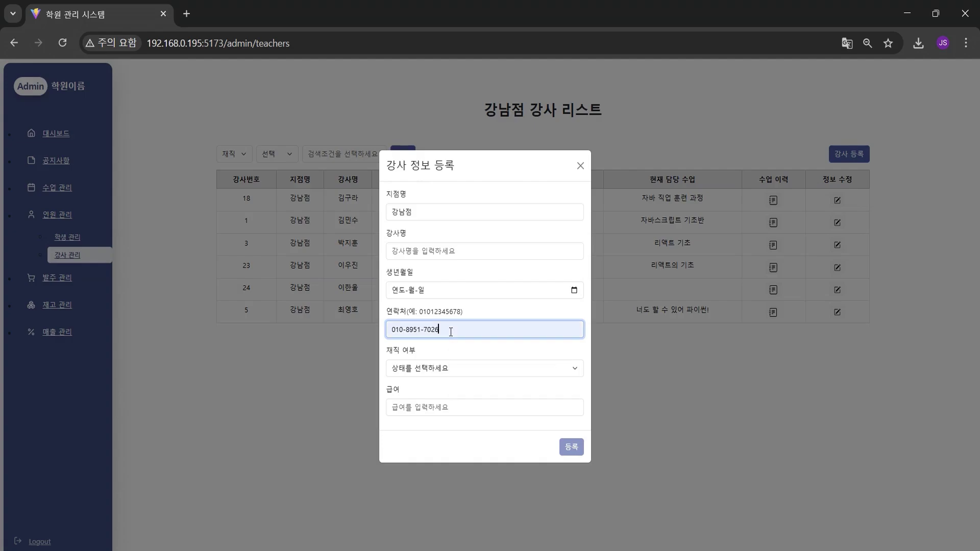
{"action": "left_click", "coordinate": [459, 352]}
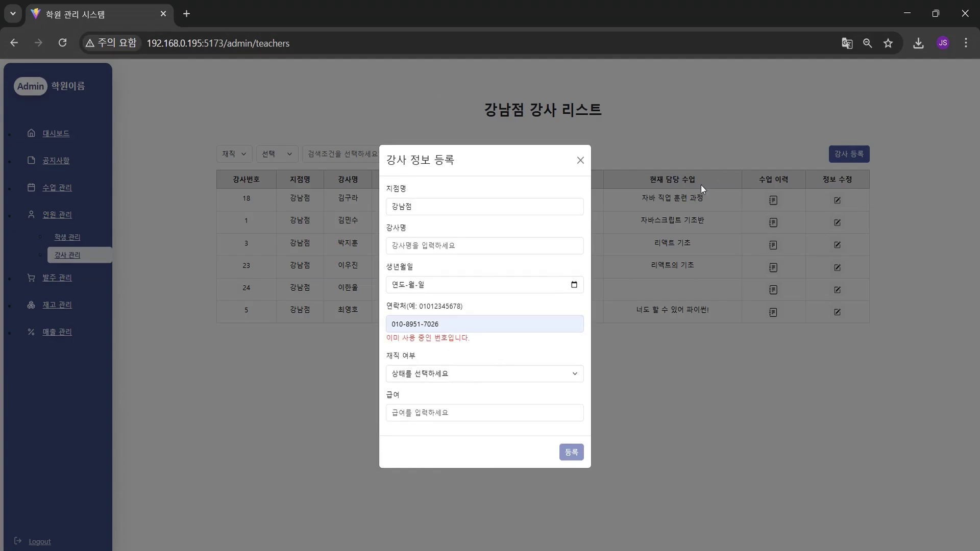
{"action": "left_click", "coordinate": [580, 161]}
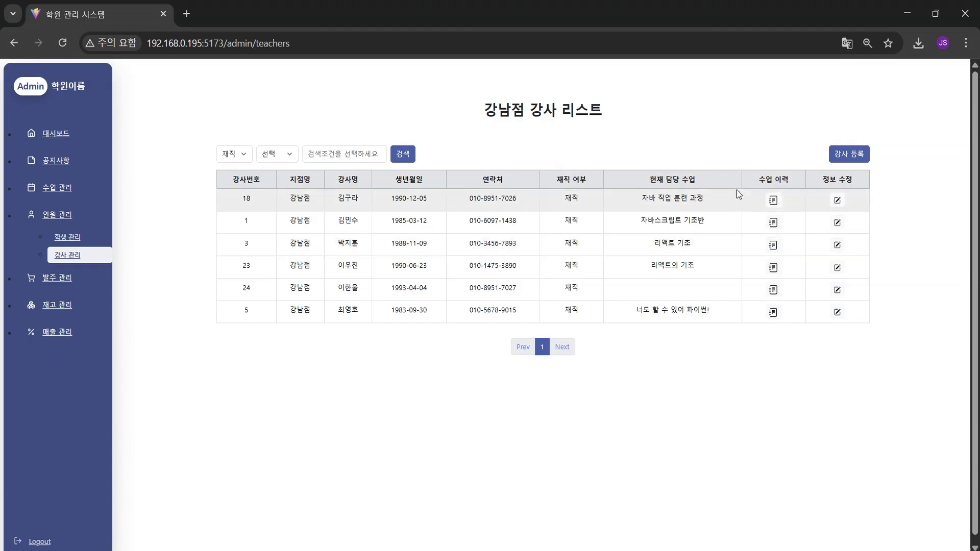
Look over a teacher's 정보 수정 form, then filter the 강남점 teacher list to 퇴직
{"action": "left_click_drag", "start_coordinate": [638, 200], "coordinate": [712, 199]}
{"action": "left_click_drag", "start_coordinate": [636, 222], "coordinate": [719, 218]}
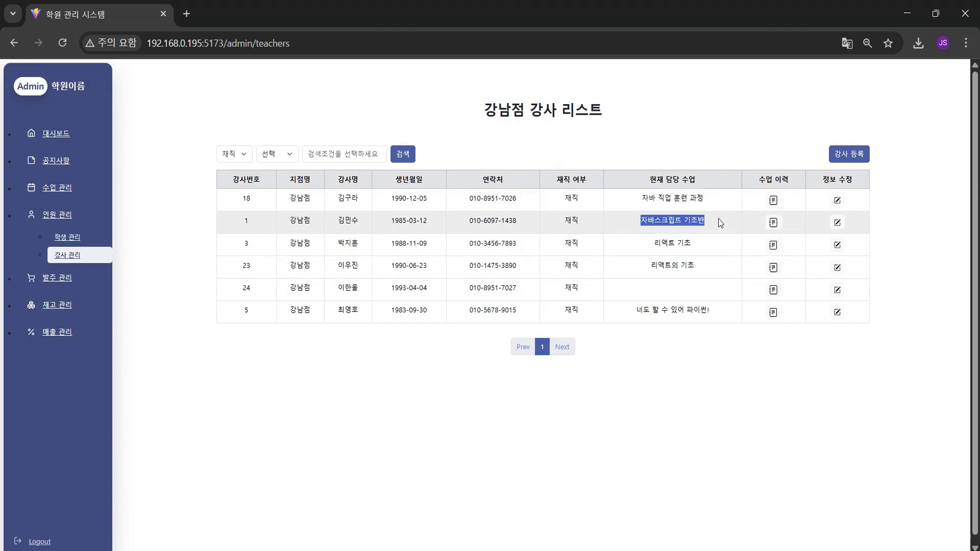
{"action": "left_click", "coordinate": [837, 200]}
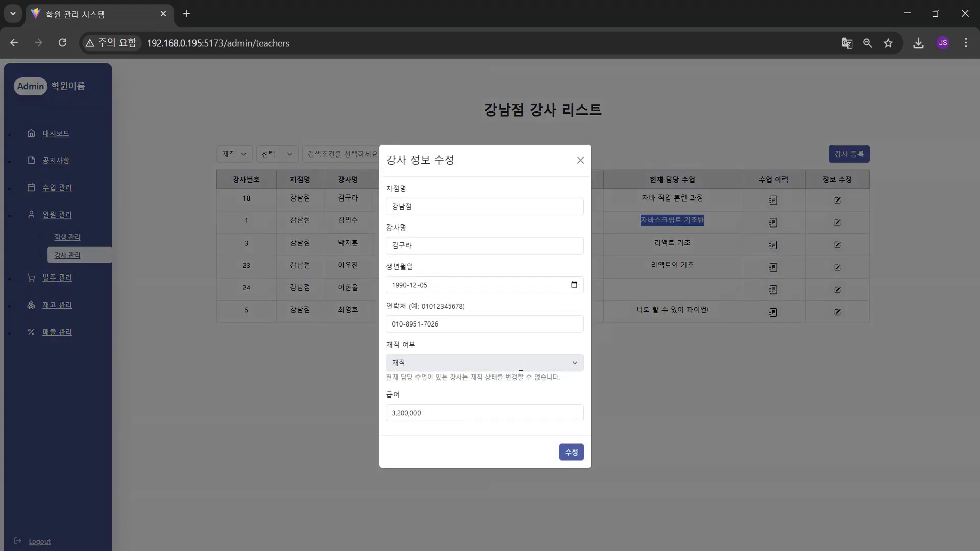
{"action": "left_click", "coordinate": [243, 160]}
{"action": "left_click", "coordinate": [244, 161]}
{"action": "left_click", "coordinate": [239, 200]}
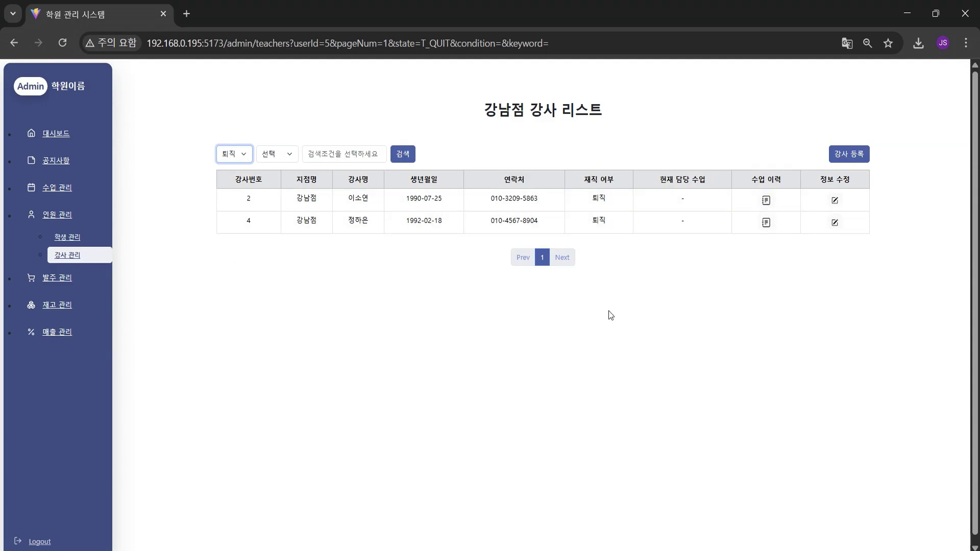
Open the 발주 현황 order list covering 2025-05-01 to 2025-05-31
{"action": "left_click", "coordinate": [90, 277]}
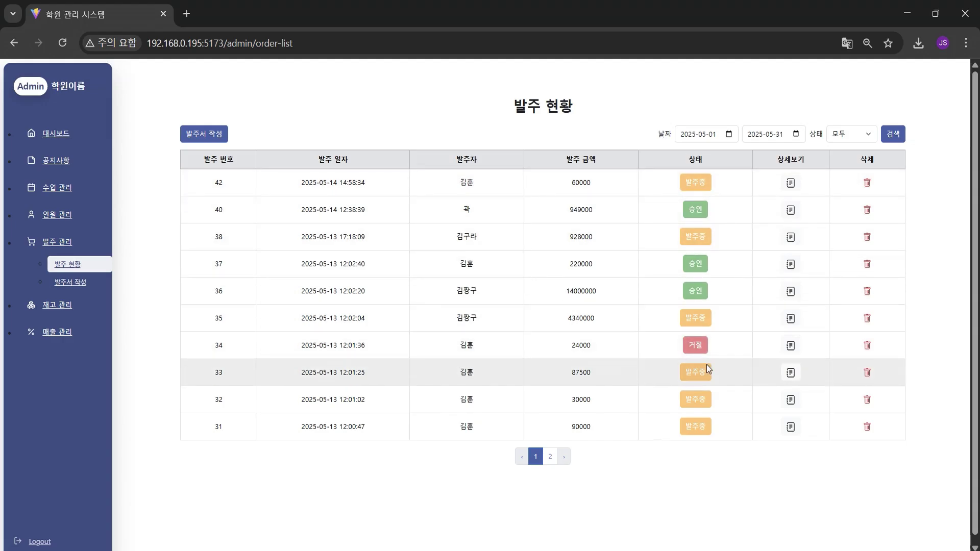
{"action": "left_click", "coordinate": [551, 457]}
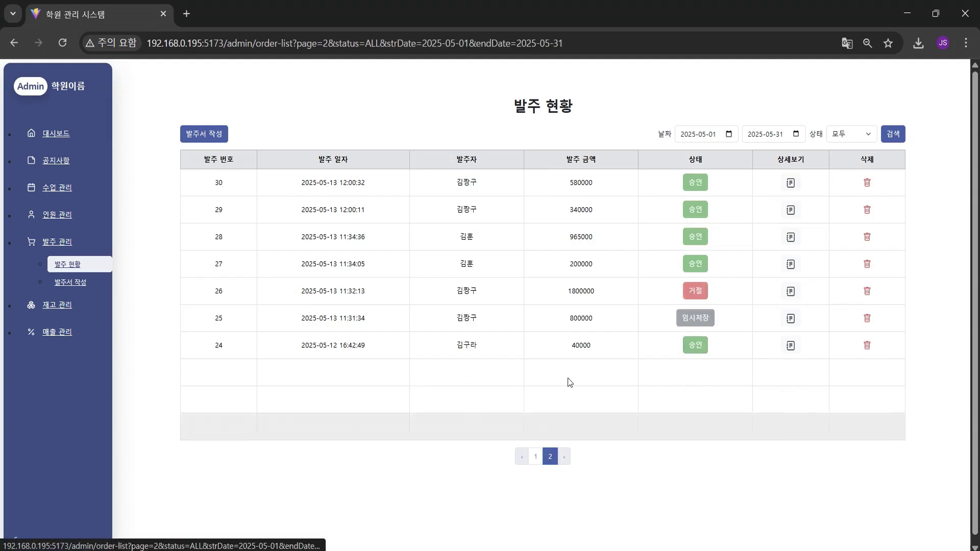
{"action": "left_click", "coordinate": [536, 457]}
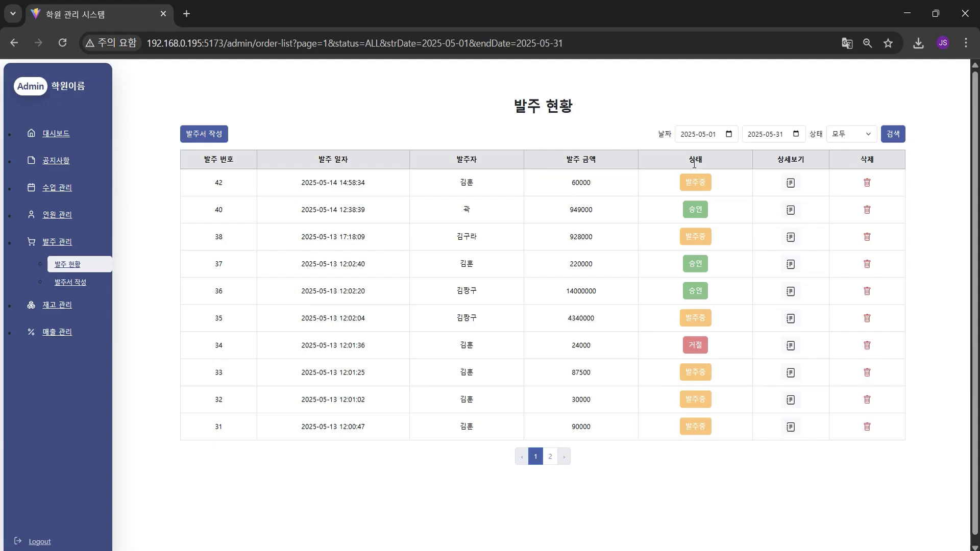
{"action": "left_click", "coordinate": [797, 188]}
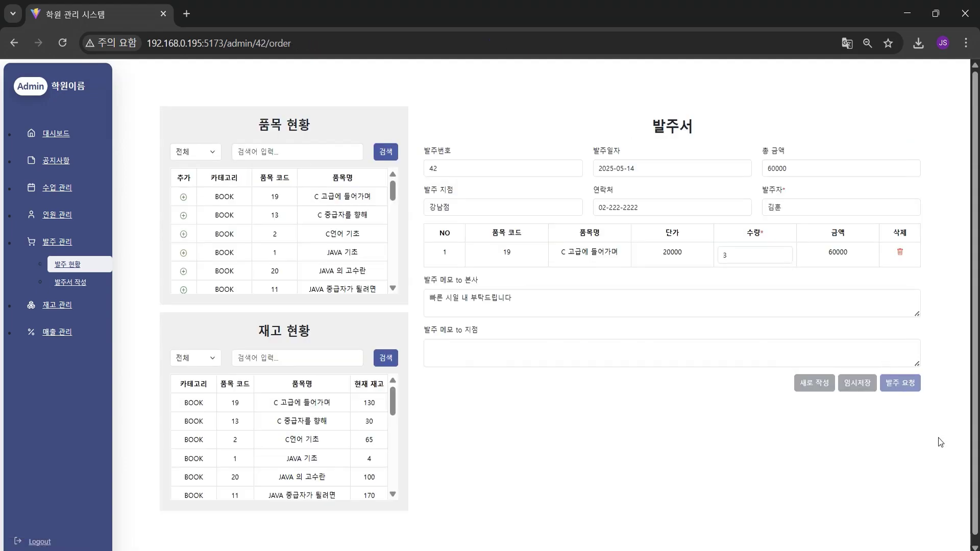
{"action": "left_click", "coordinate": [13, 42]}
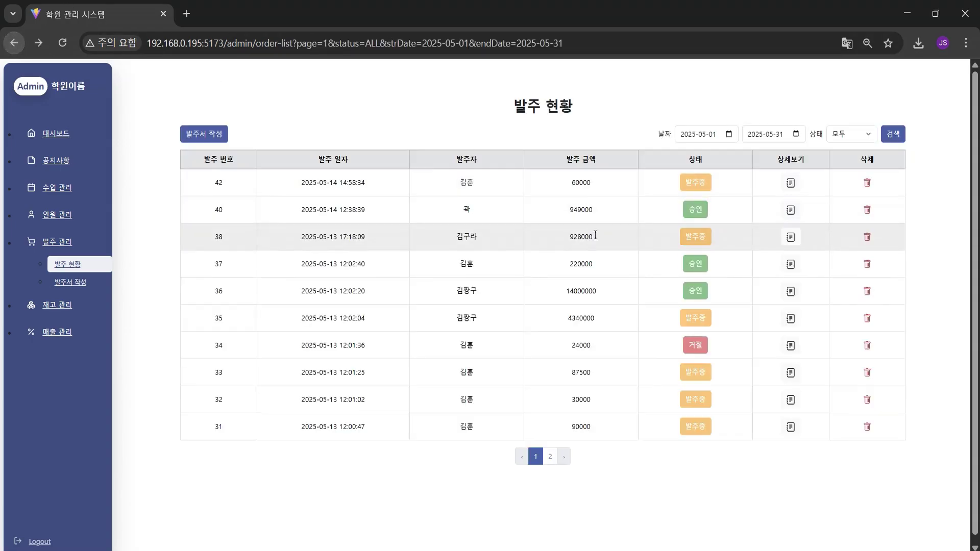
{"action": "left_click", "coordinate": [791, 210]}
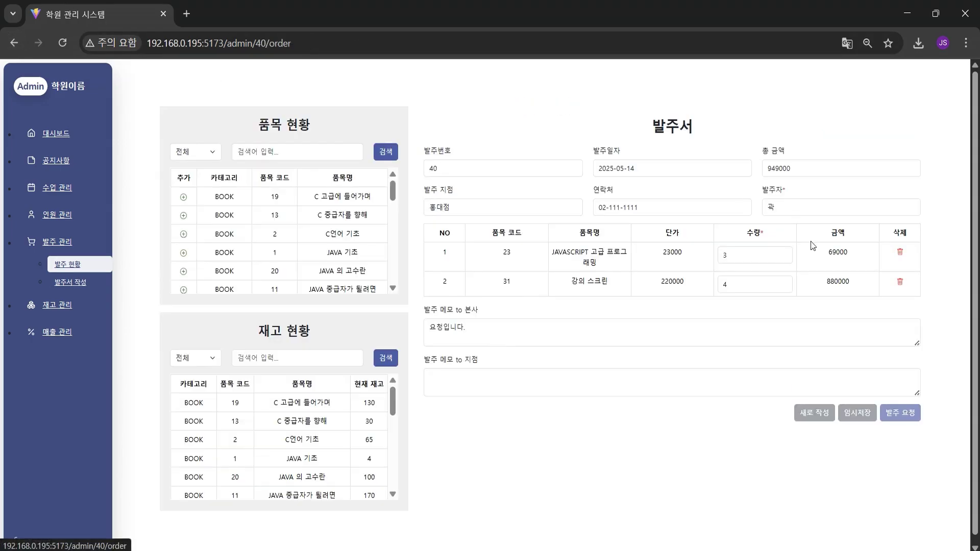
{"action": "left_click", "coordinate": [14, 43]}
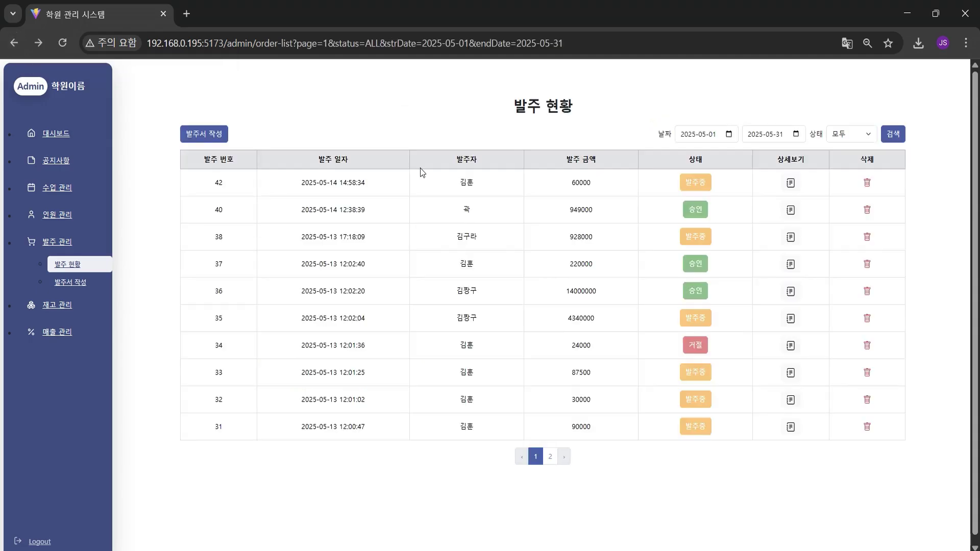
{"action": "left_click", "coordinate": [791, 345]}
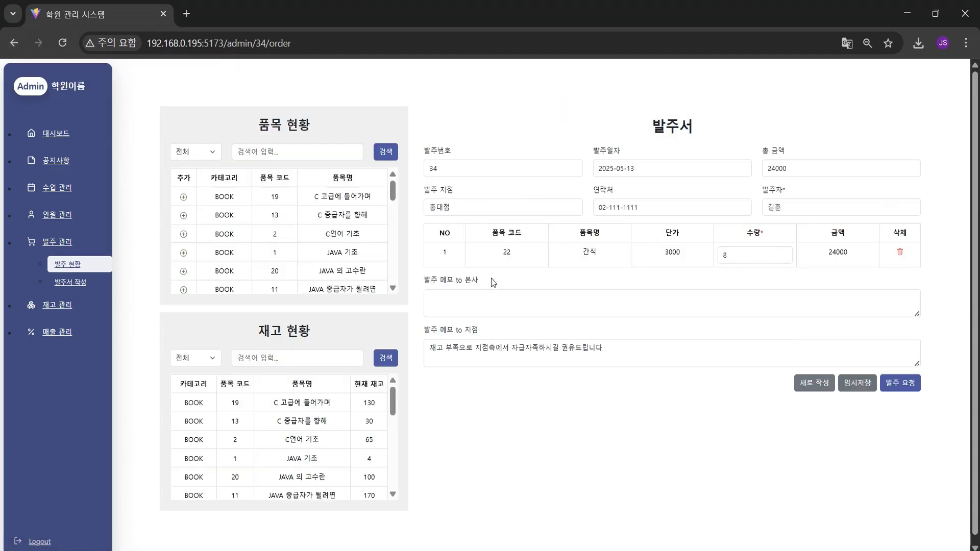
{"action": "left_click", "coordinate": [13, 43]}
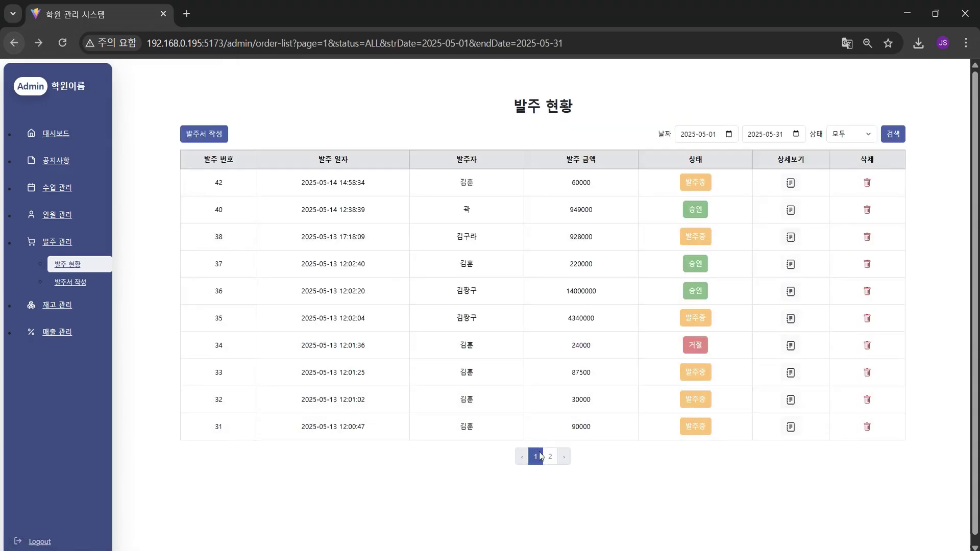
{"action": "left_click", "coordinate": [550, 456]}
{"action": "left_click", "coordinate": [790, 318]}
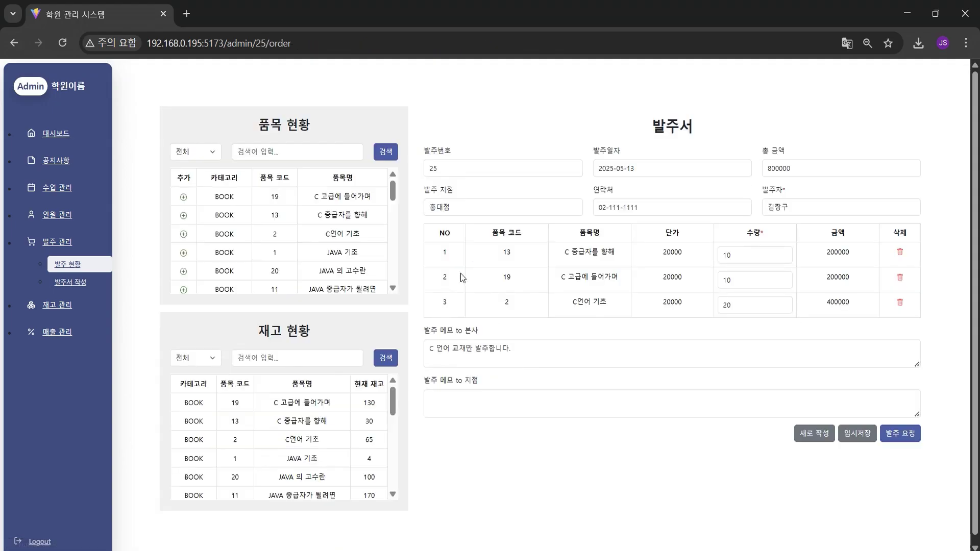
{"action": "left_click", "coordinate": [668, 352]}
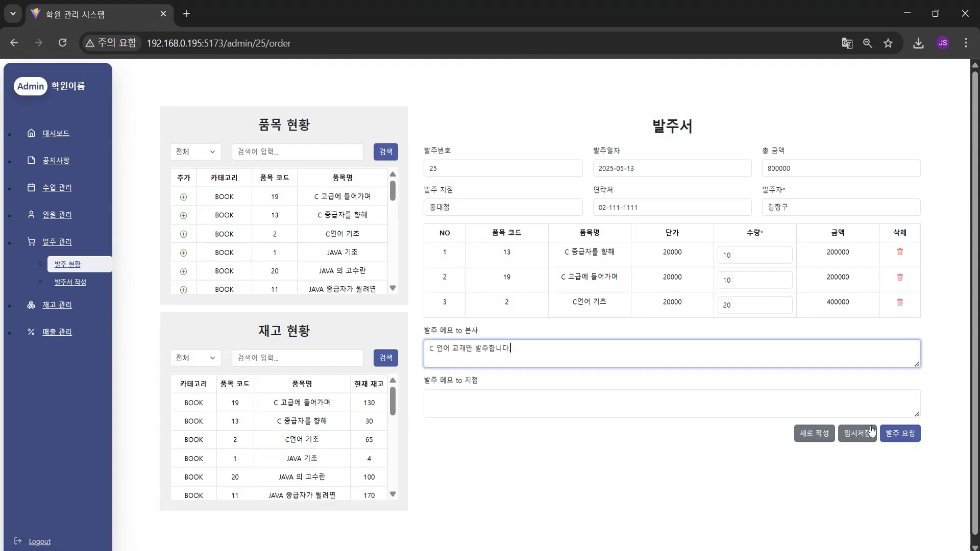
{"action": "left_click", "coordinate": [562, 472]}
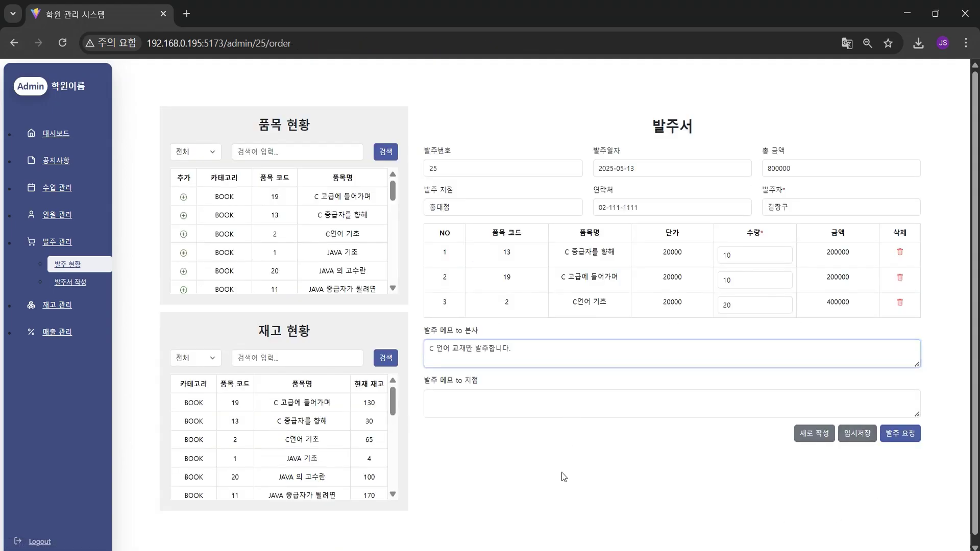
{"action": "key", "text": "alt+Left"}
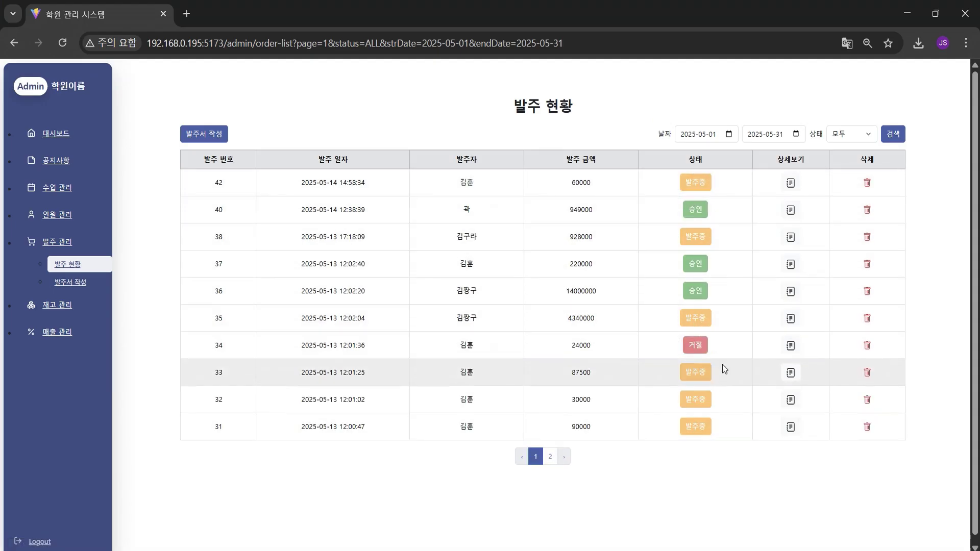
{"action": "key", "text": "alt+Tab"}
{"action": "left_click", "coordinate": [70, 255]}
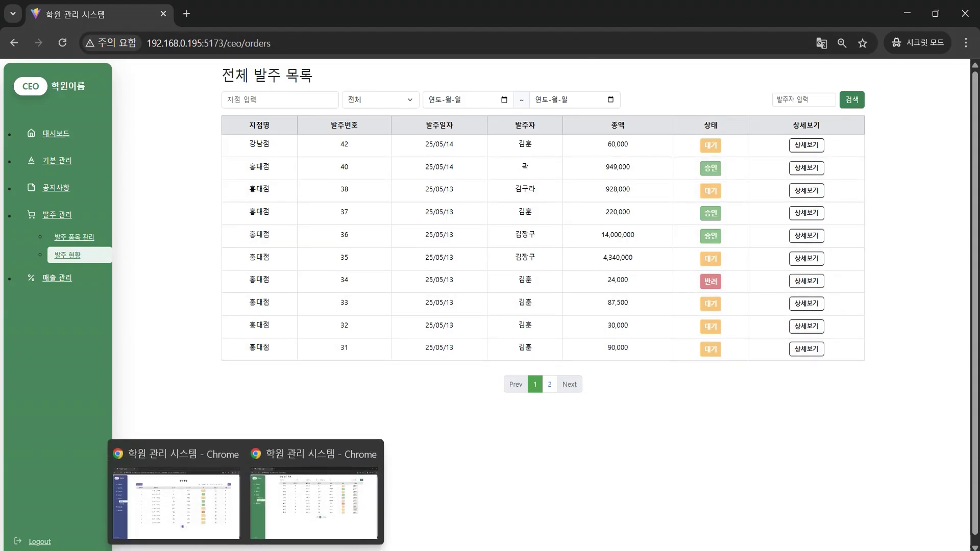
{"action": "left_click", "coordinate": [267, 513]}
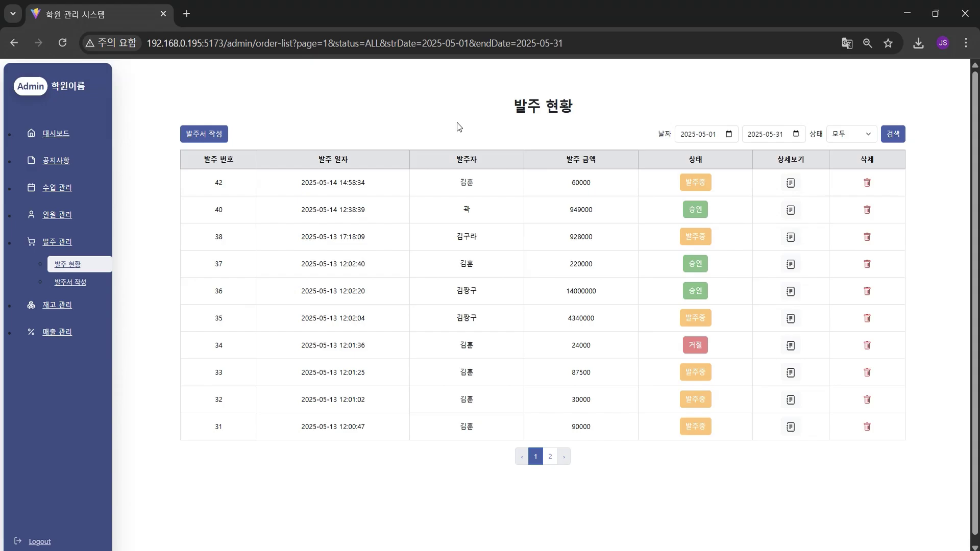
Open a blank new purchase order form
{"action": "left_click", "coordinate": [203, 136]}
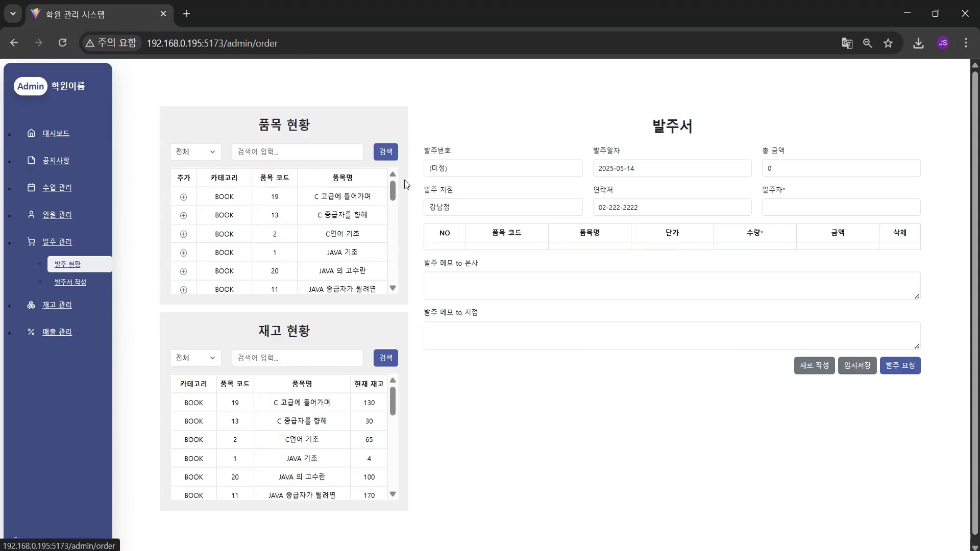
{"action": "left_click", "coordinate": [64, 263]}
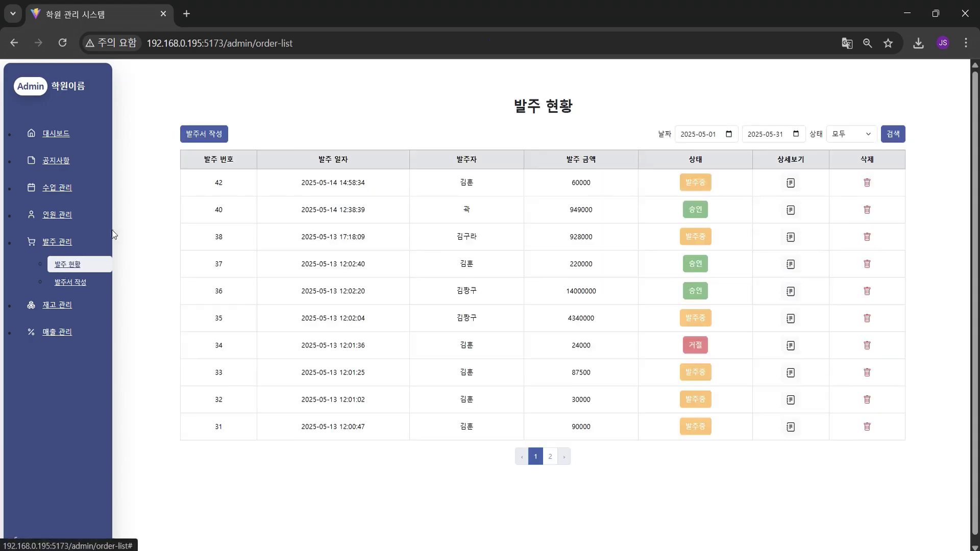
{"action": "left_click", "coordinate": [79, 282]}
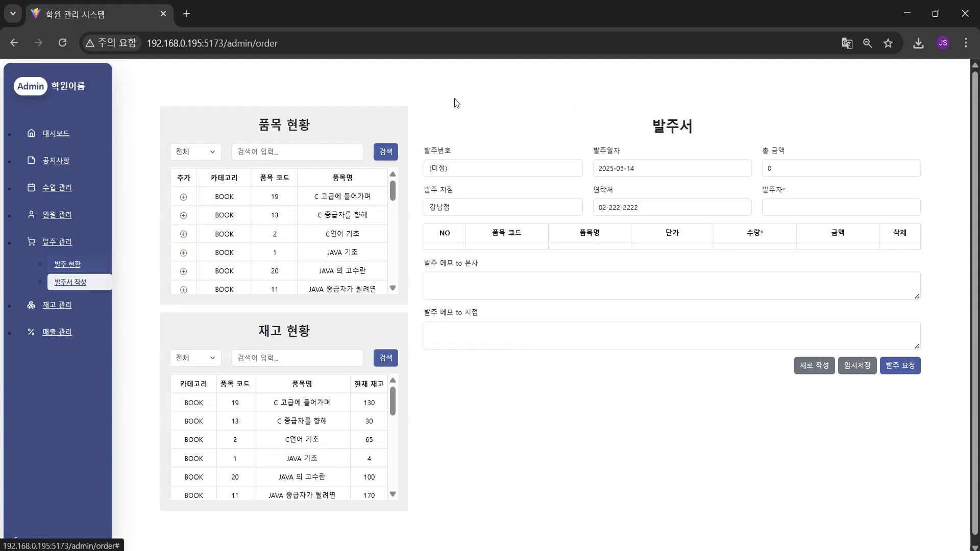
Add C 고급에 들어가며, C 중급자를 향해 and C언어 기초 once each, removing the duplicate row
{"action": "left_click", "coordinate": [183, 197]}
{"action": "left_click", "coordinate": [183, 199]}
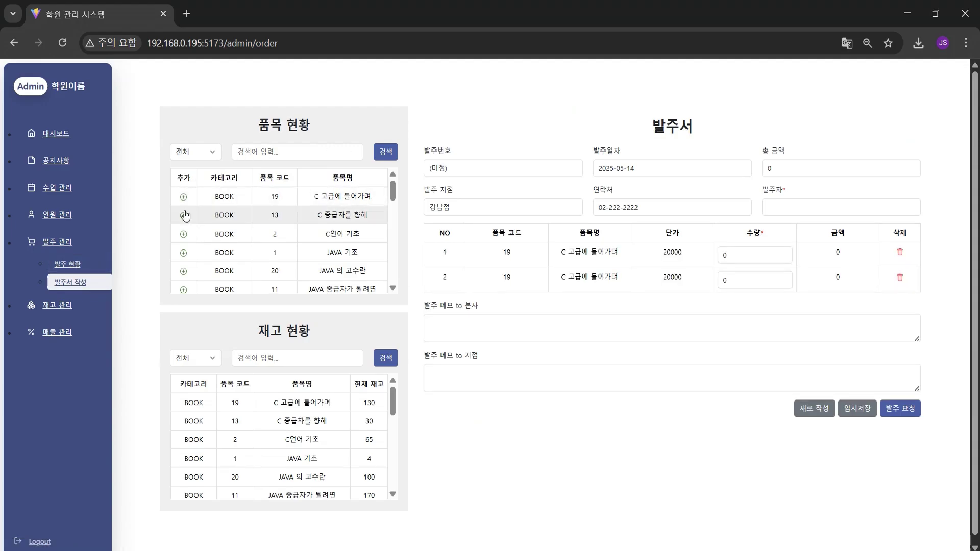
{"action": "left_click", "coordinate": [900, 279]}
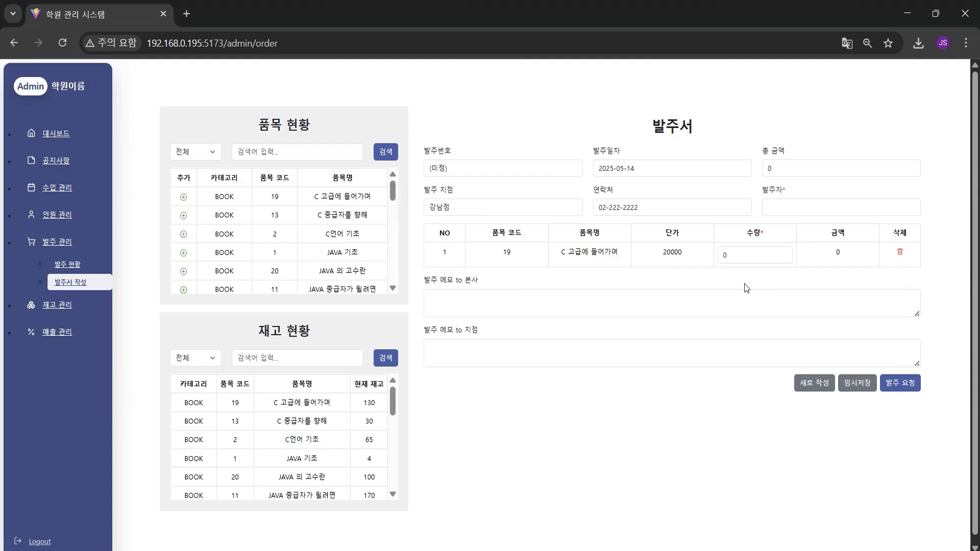
{"action": "left_click", "coordinate": [184, 215]}
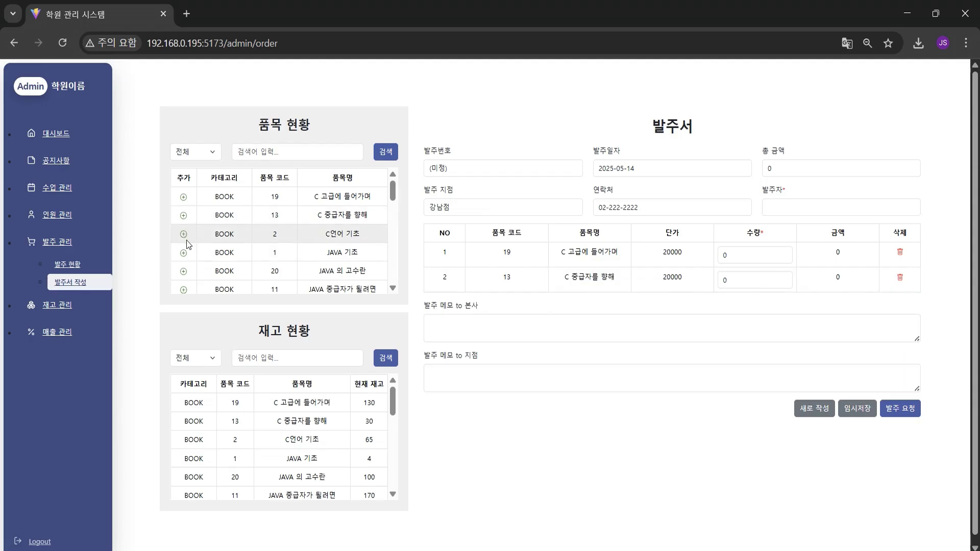
{"action": "left_click", "coordinate": [183, 234]}
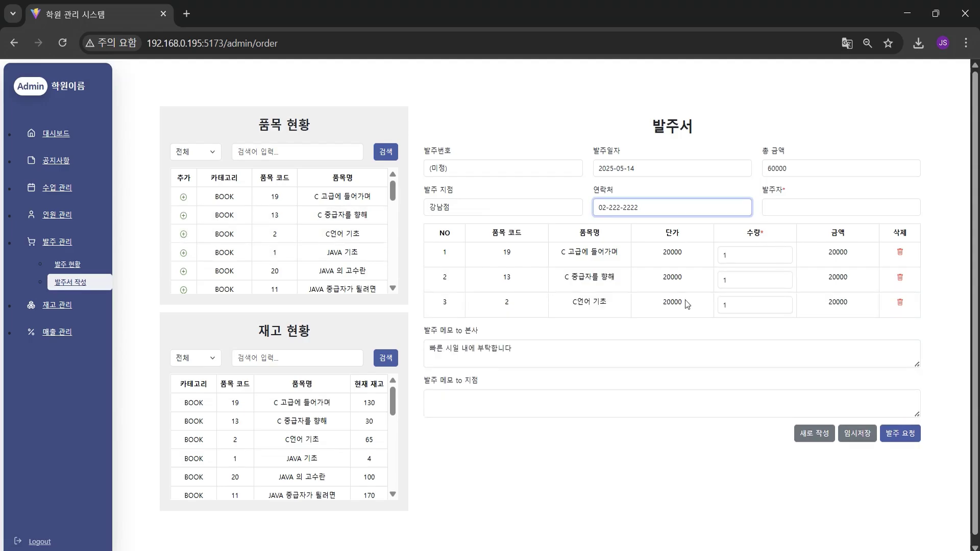
{"action": "left_click_drag", "start_coordinate": [685, 300], "coordinate": [642, 315]}
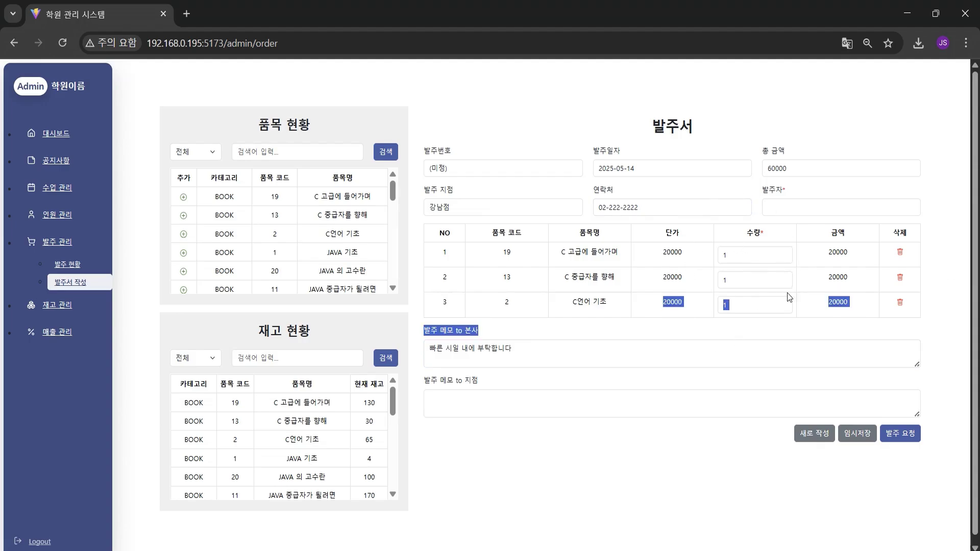
{"action": "left_click", "coordinate": [532, 338]}
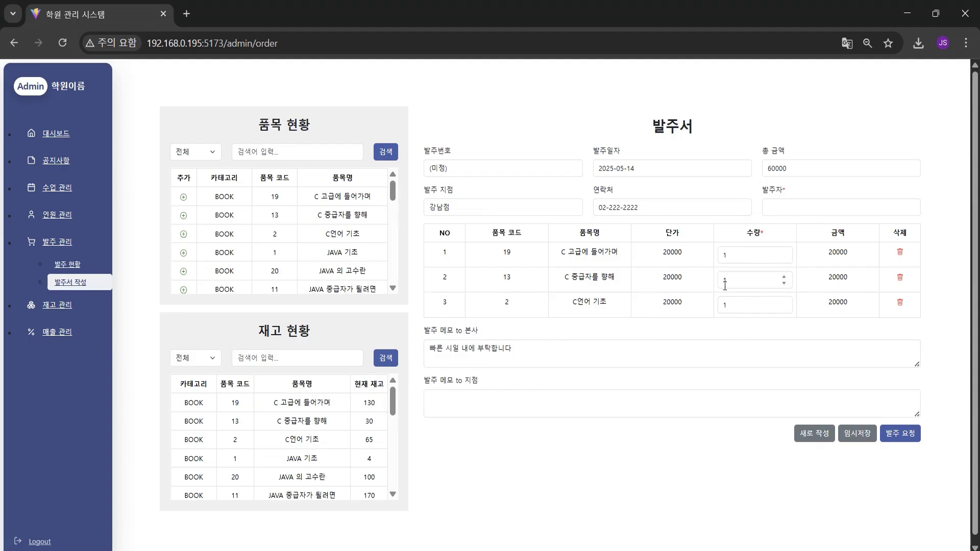
{"action": "left_click", "coordinate": [784, 206]}
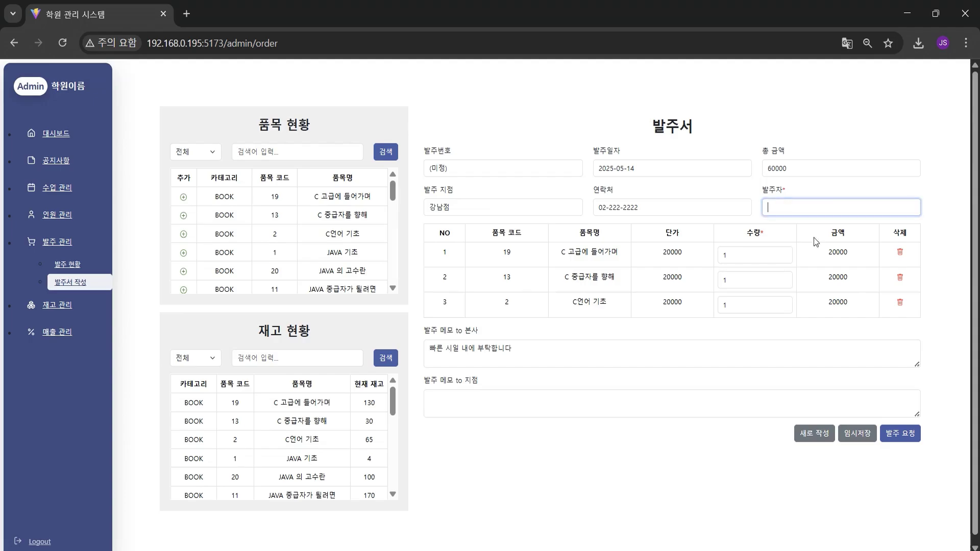
Dismiss the missing-orderer warning and enter the orderer's name
{"action": "left_click", "coordinate": [911, 438]}
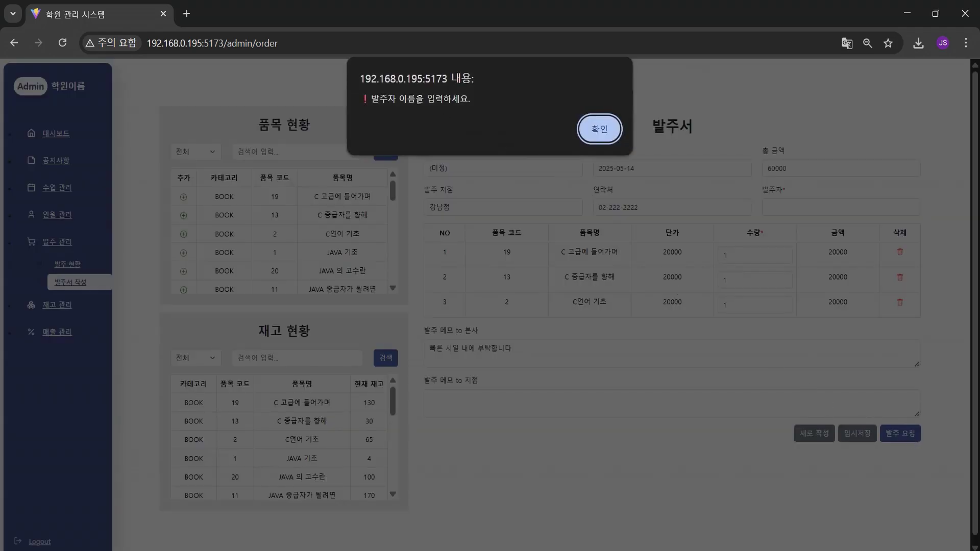
{"action": "left_click_drag", "start_coordinate": [378, 94], "coordinate": [470, 98]}
{"action": "left_click", "coordinate": [599, 128]}
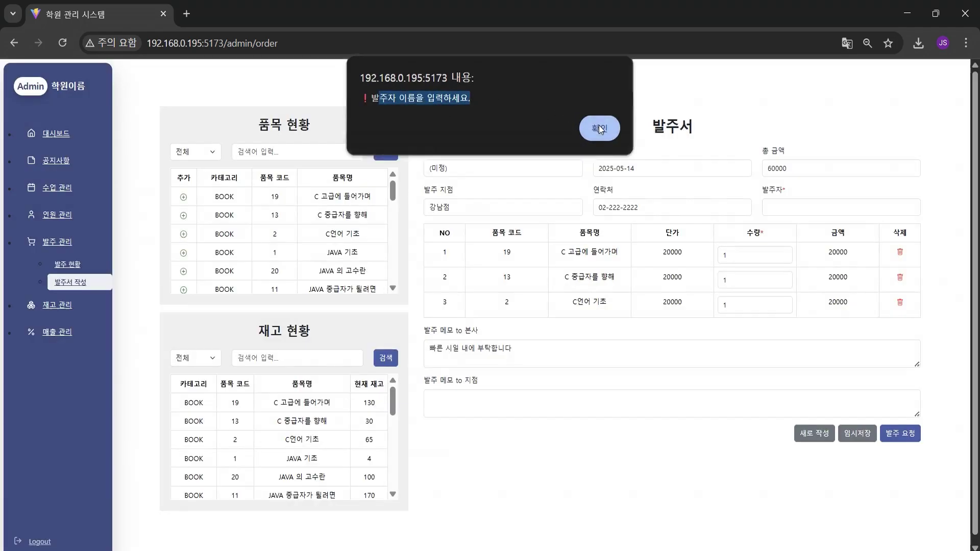
{"action": "left_click", "coordinate": [813, 203]}
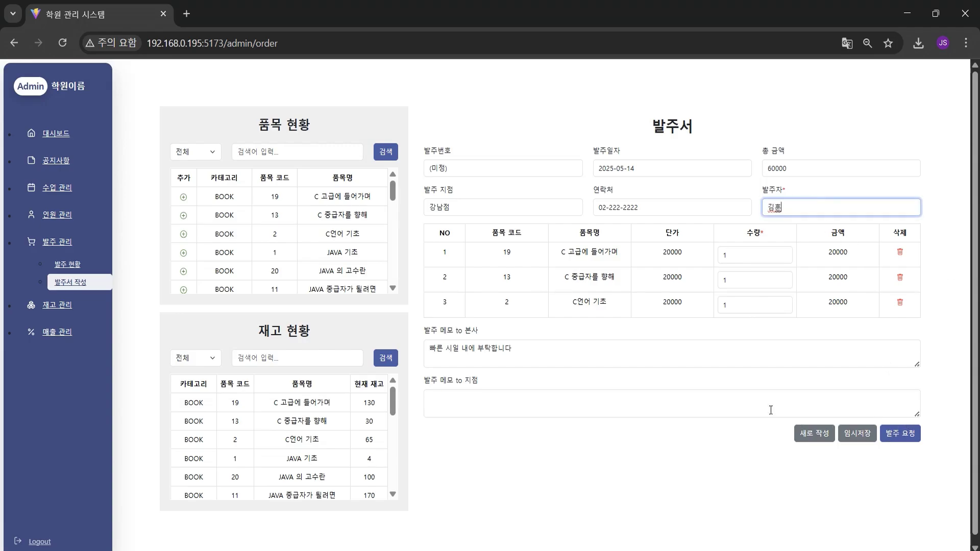
Submit and confirm the 60000 order request, creating order 43
{"action": "left_click", "coordinate": [907, 441]}
{"action": "left_click", "coordinate": [908, 441]}
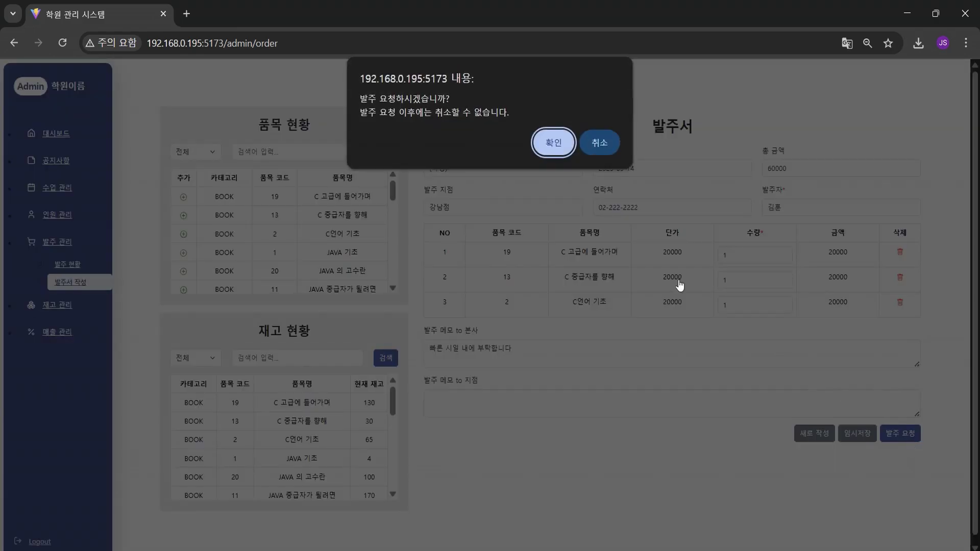
{"action": "left_click", "coordinate": [550, 137]}
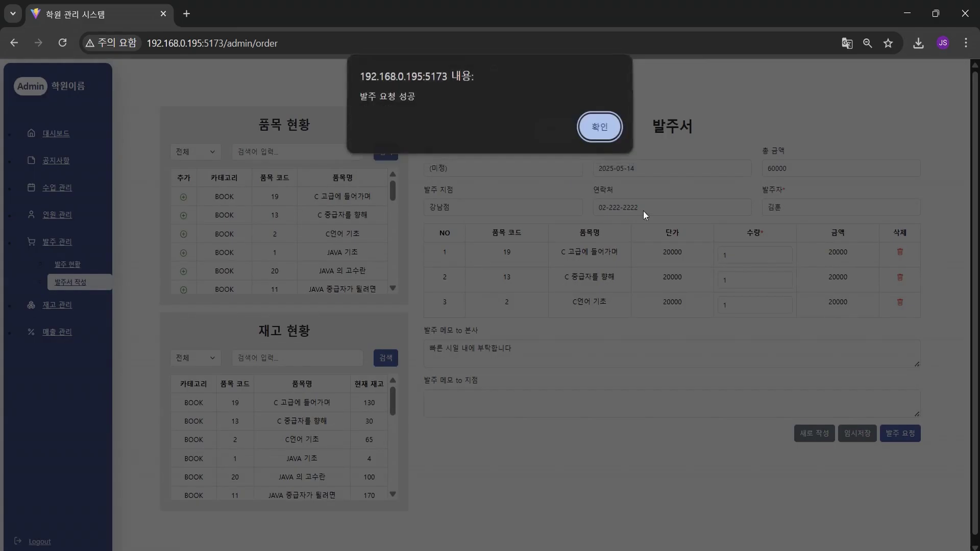
{"action": "left_click", "coordinate": [598, 126]}
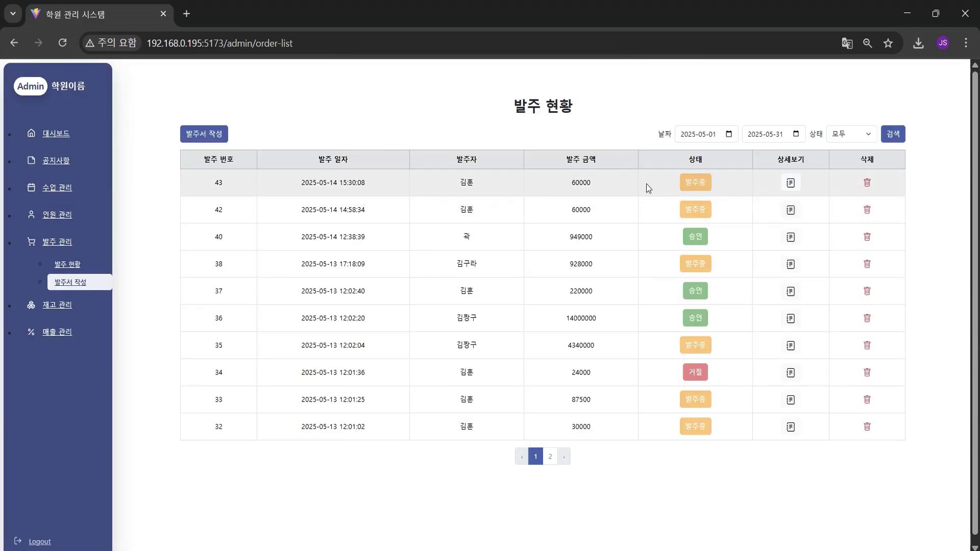
Start a fresh order form, scroll its stock table, then open the 재고 현황 page
{"action": "left_click_drag", "start_coordinate": [550, 180], "coordinate": [667, 179]}
{"action": "left_click", "coordinate": [667, 179]}
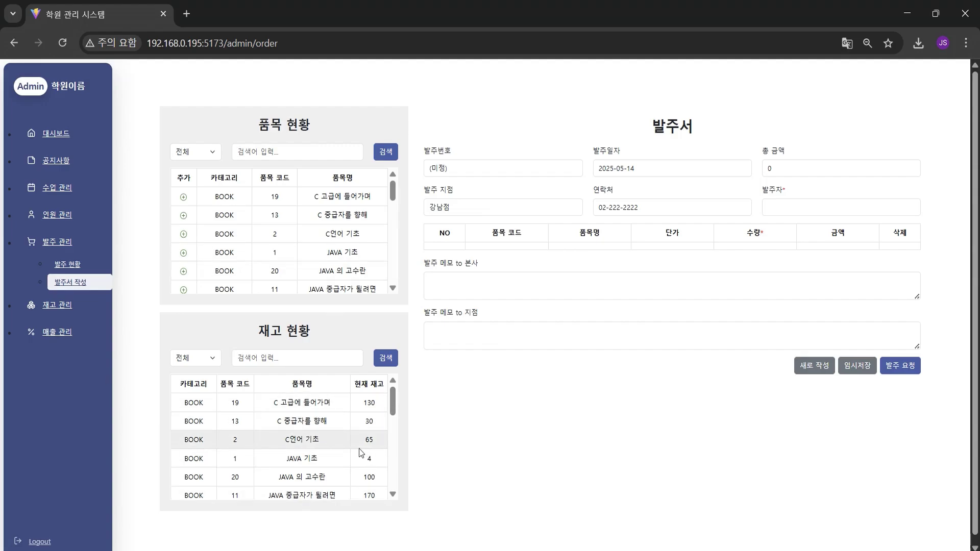
{"action": "scroll", "coordinate": [372, 423], "scroll_direction": "down", "scroll_amount": 2}
{"action": "scroll", "coordinate": [373, 423], "scroll_direction": "down", "scroll_amount": 5}
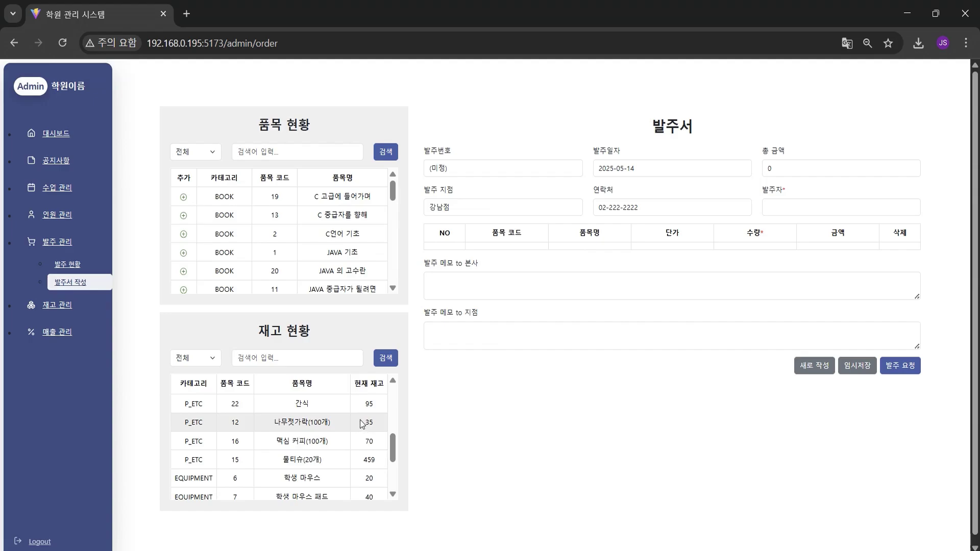
{"action": "scroll", "coordinate": [369, 433], "scroll_direction": "up", "scroll_amount": 2}
{"action": "scroll", "coordinate": [368, 433], "scroll_direction": "up", "scroll_amount": 2}
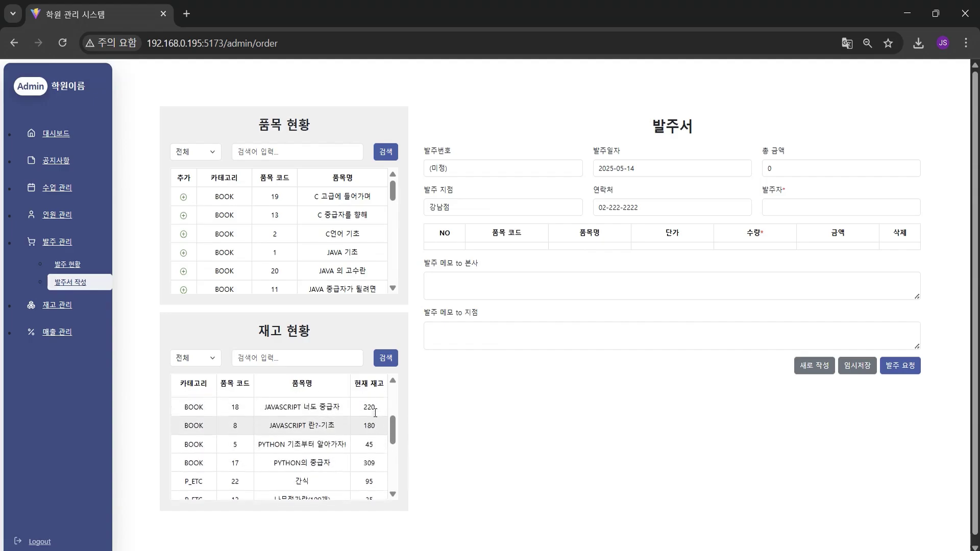
{"action": "scroll", "coordinate": [375, 412], "scroll_direction": "up", "scroll_amount": 2}
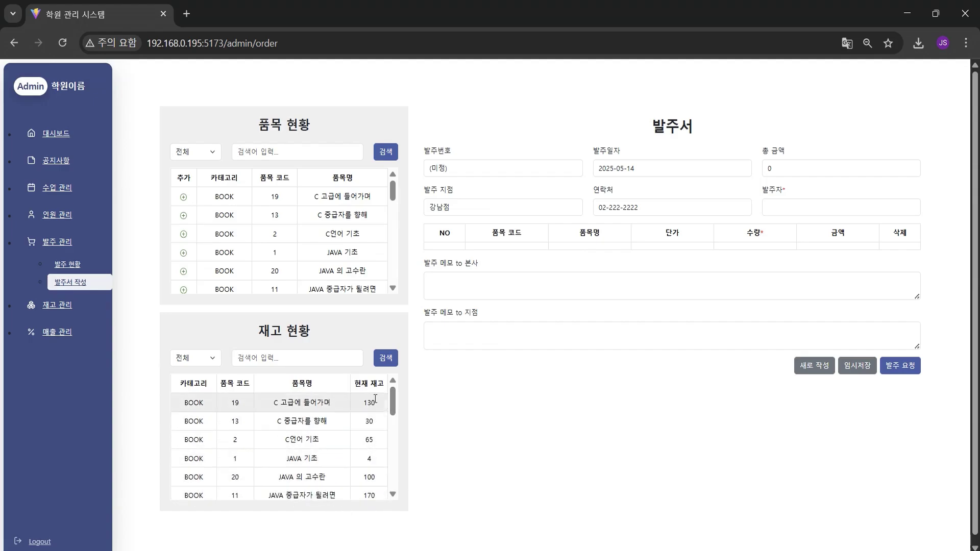
{"action": "left_click", "coordinate": [173, 332]}
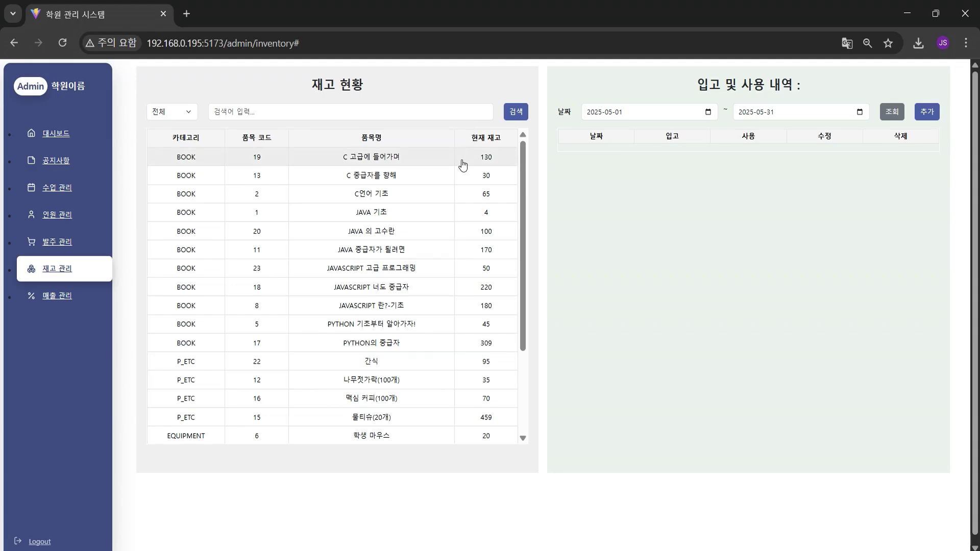
View stock history for the C, JAVA and JAVASCRIPT books, ending on C언어 기초
{"action": "left_click", "coordinate": [320, 163]}
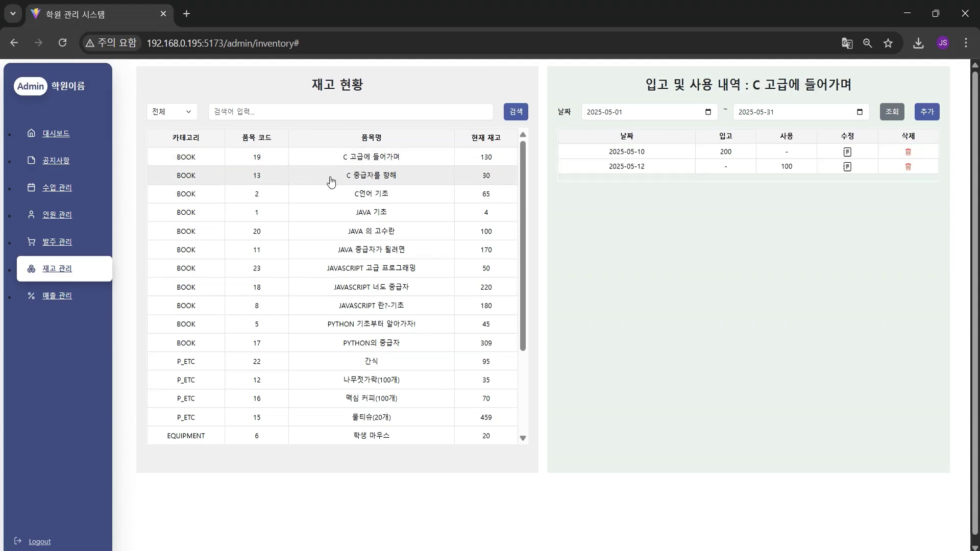
{"action": "left_click", "coordinate": [331, 181]}
{"action": "left_click", "coordinate": [332, 196]}
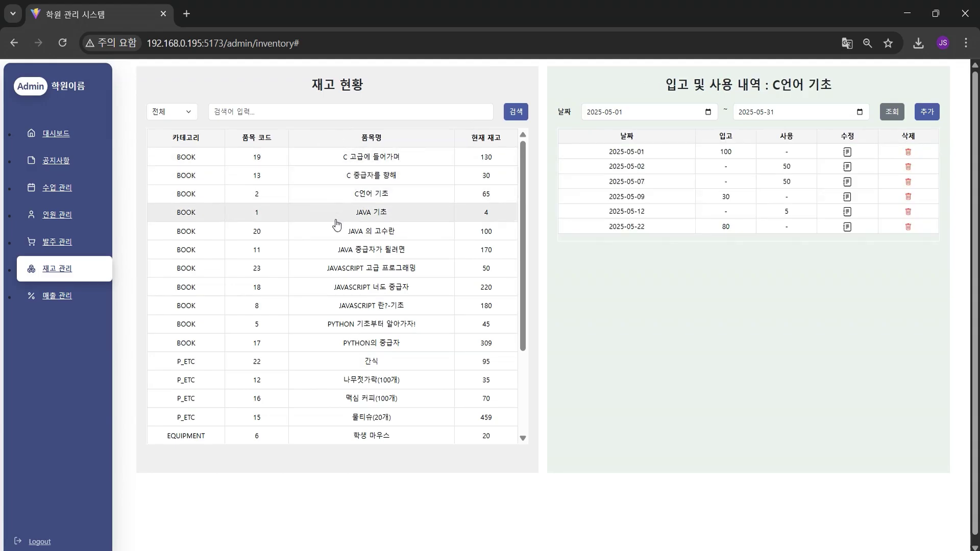
{"action": "left_click", "coordinate": [336, 223]}
{"action": "left_click", "coordinate": [338, 251]}
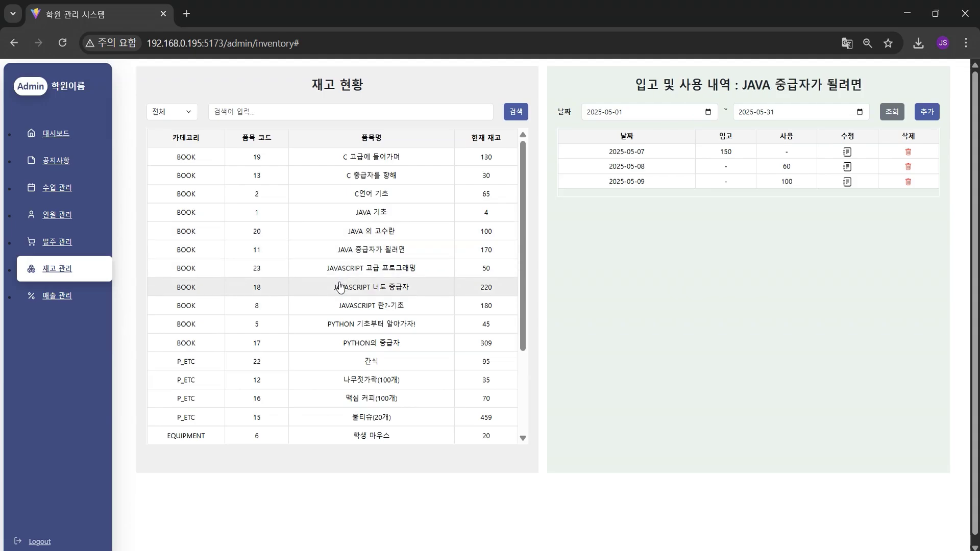
{"action": "left_click", "coordinate": [340, 287]}
{"action": "left_click", "coordinate": [339, 193]}
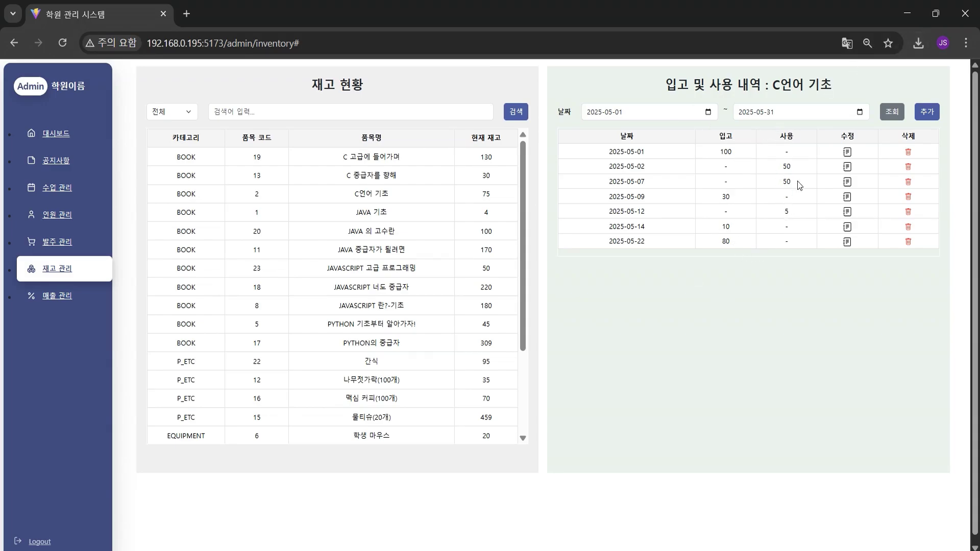
Open and cancel a stock entry for C언어 기초, then open the 강남점 sales list
{"action": "left_click", "coordinate": [928, 113]}
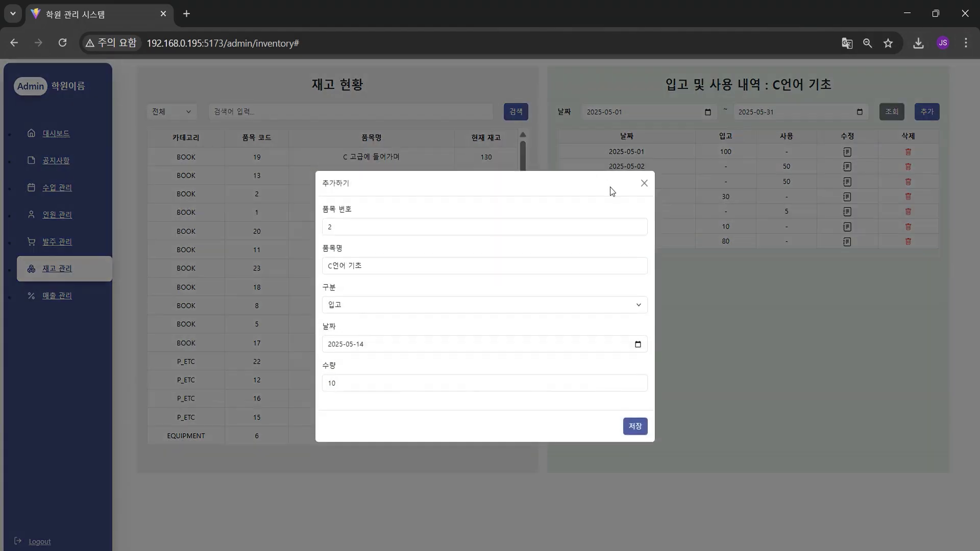
{"action": "left_click", "coordinate": [644, 183]}
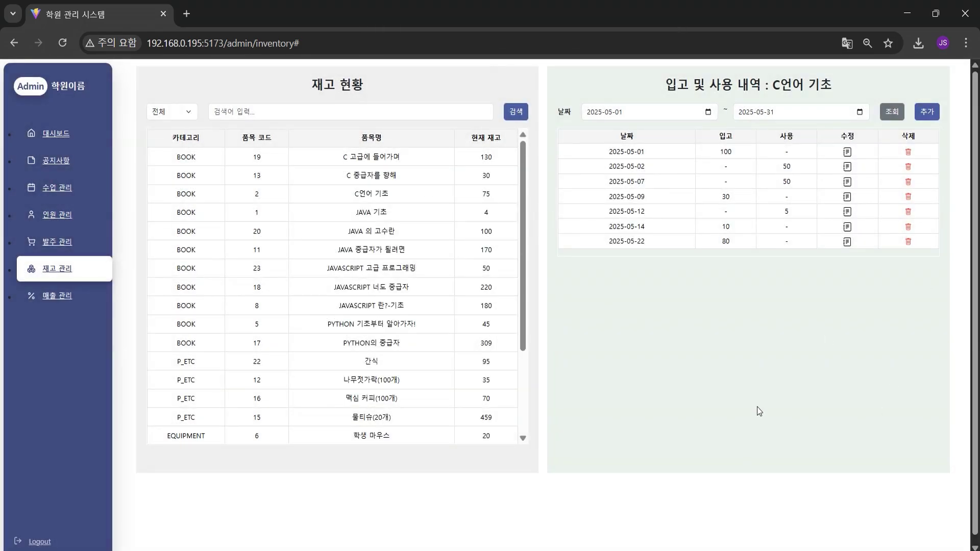
{"action": "left_click", "coordinate": [58, 297]}
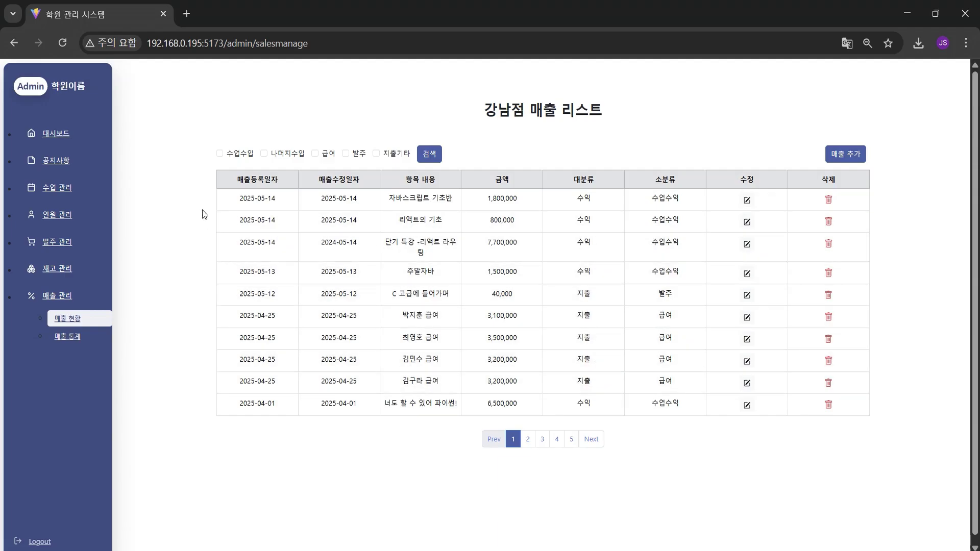
Filter sales by 나머지수입, then by expense categories 급여, 발주 and 지출기타
{"action": "left_click", "coordinate": [264, 153]}
{"action": "left_click", "coordinate": [429, 154]}
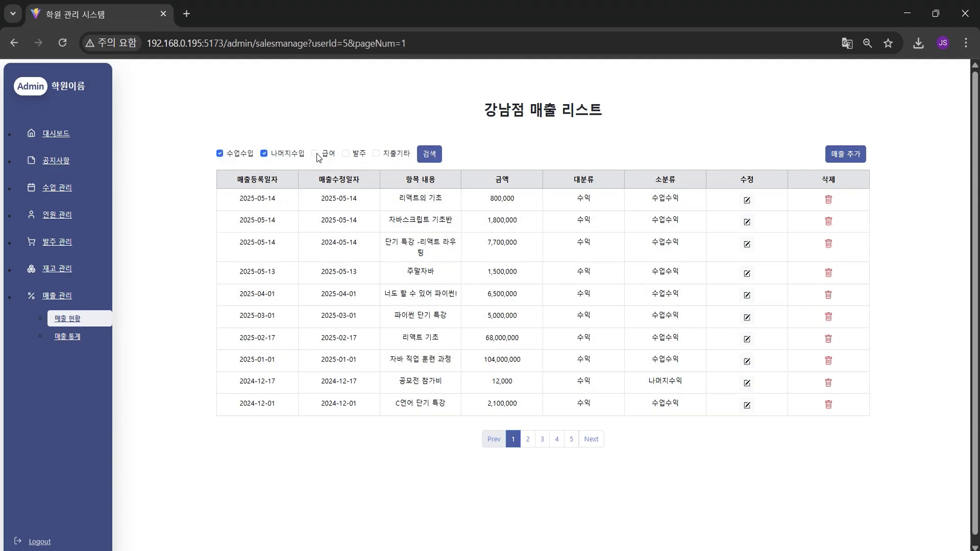
{"action": "left_click", "coordinate": [263, 153]}
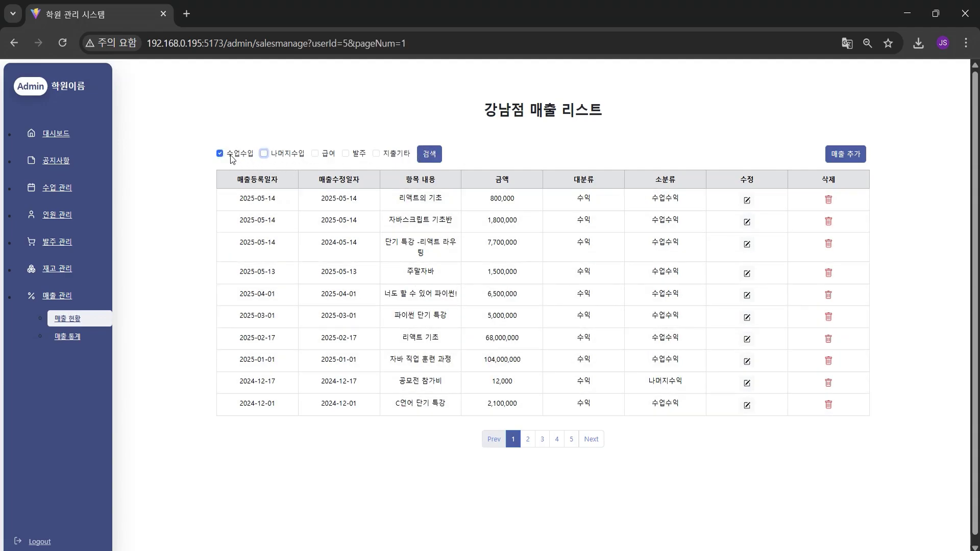
{"action": "left_click", "coordinate": [314, 153]}
{"action": "left_click", "coordinate": [346, 154]}
{"action": "left_click", "coordinate": [403, 155]}
{"action": "left_click", "coordinate": [428, 154]}
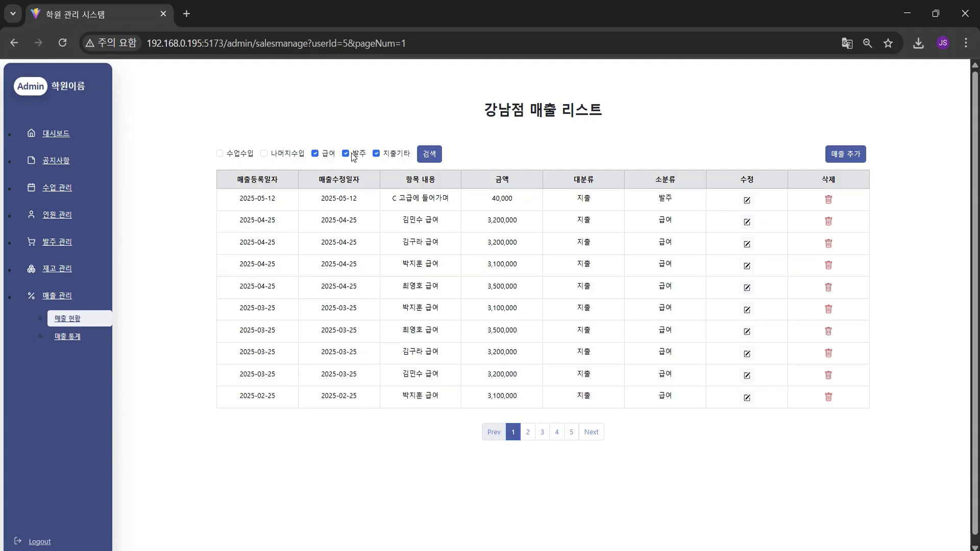
Narrow the list to only 발주 entries, then cancel deleting the top entry
{"action": "left_click", "coordinate": [376, 154]}
{"action": "left_click", "coordinate": [314, 154]}
{"action": "left_click", "coordinate": [428, 154]}
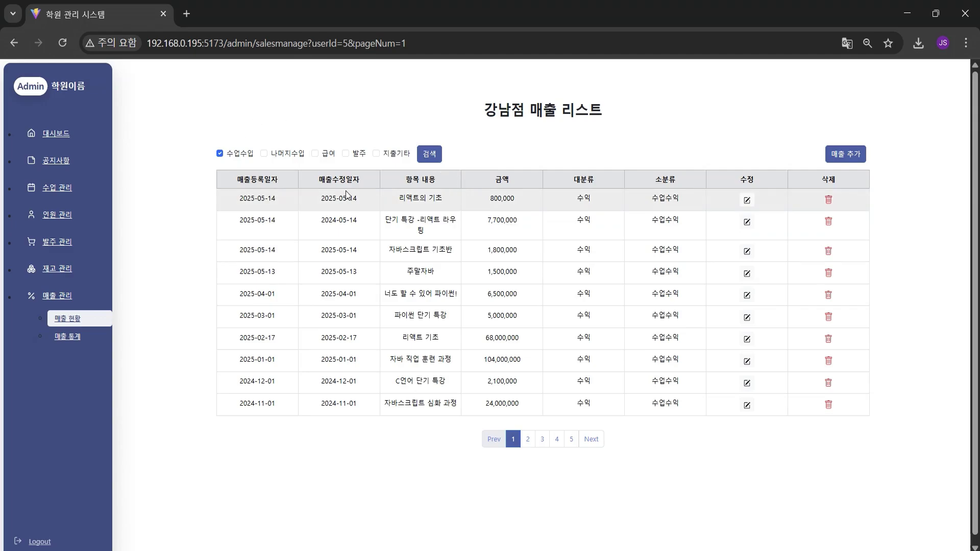
{"action": "left_click", "coordinate": [219, 153]}
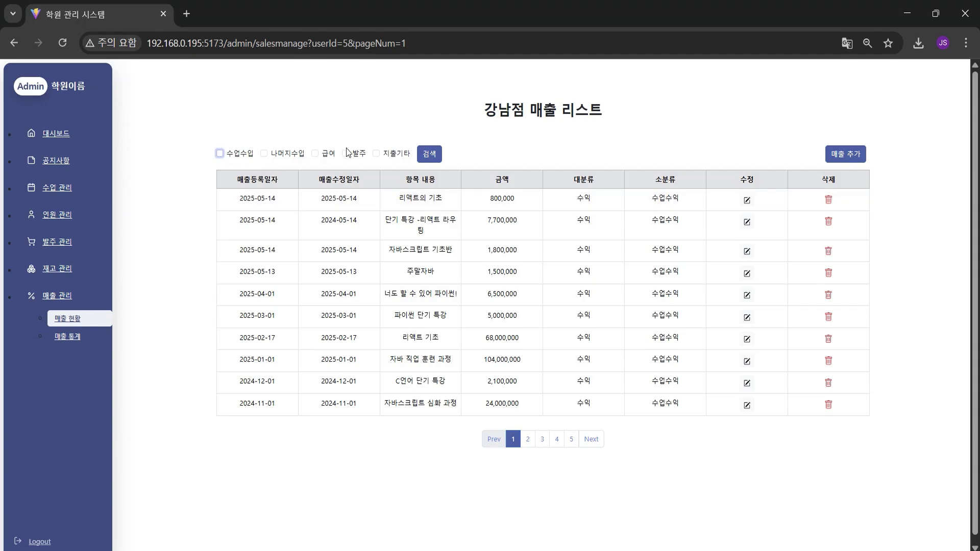
{"action": "left_click", "coordinate": [345, 154]}
{"action": "left_click", "coordinate": [430, 155]}
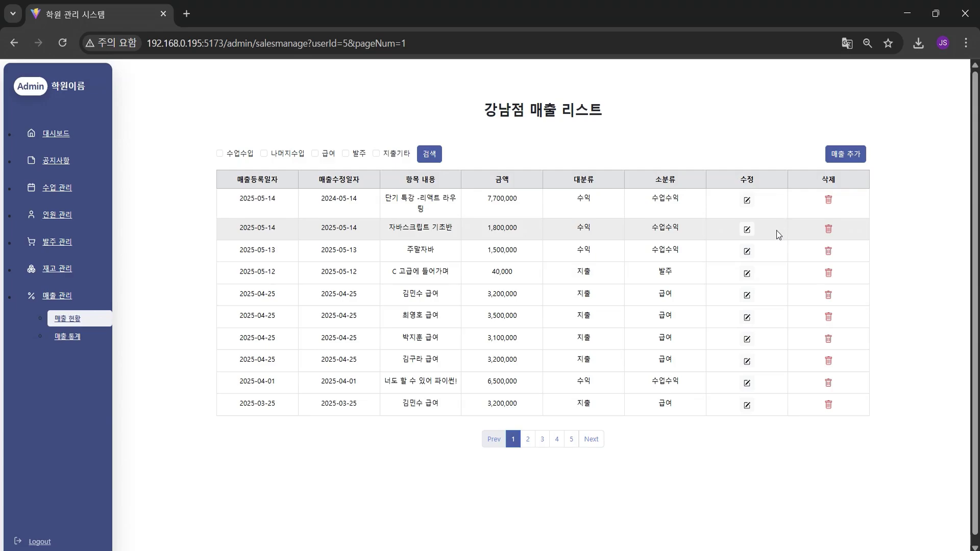
{"action": "left_click", "coordinate": [829, 201]}
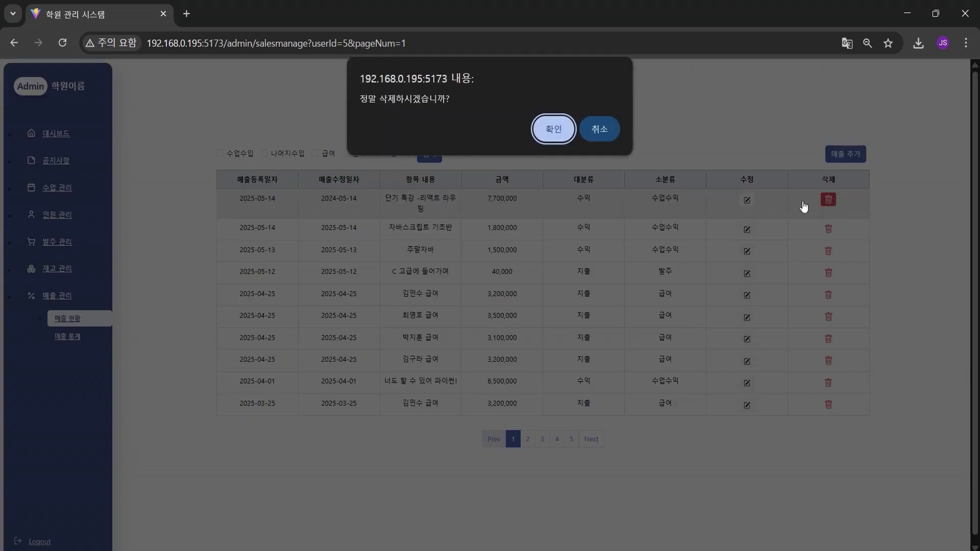
{"action": "left_click", "coordinate": [603, 137]}
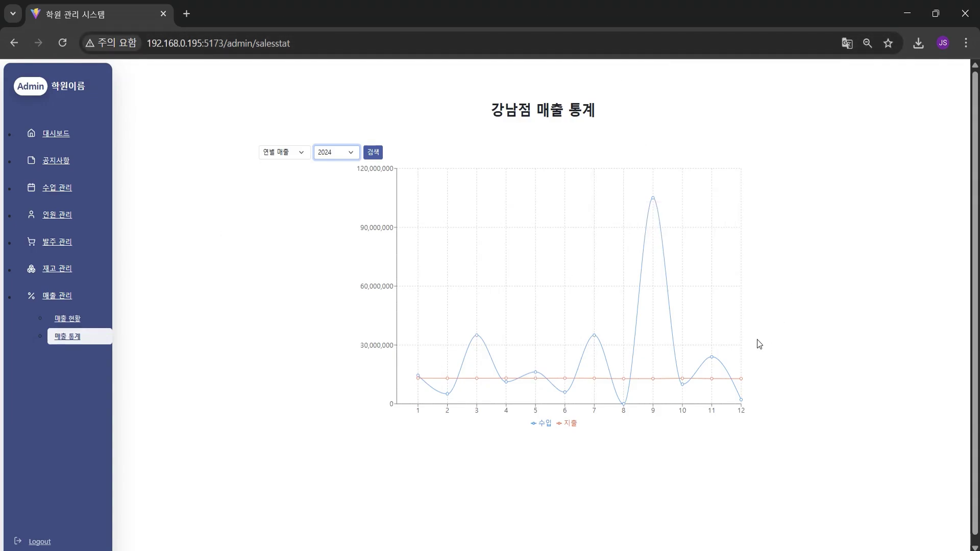
Show 2024 statistics as 과목별 매출 pie charts, then log out
{"action": "left_click", "coordinate": [284, 153]}
{"action": "left_click", "coordinate": [278, 185]}
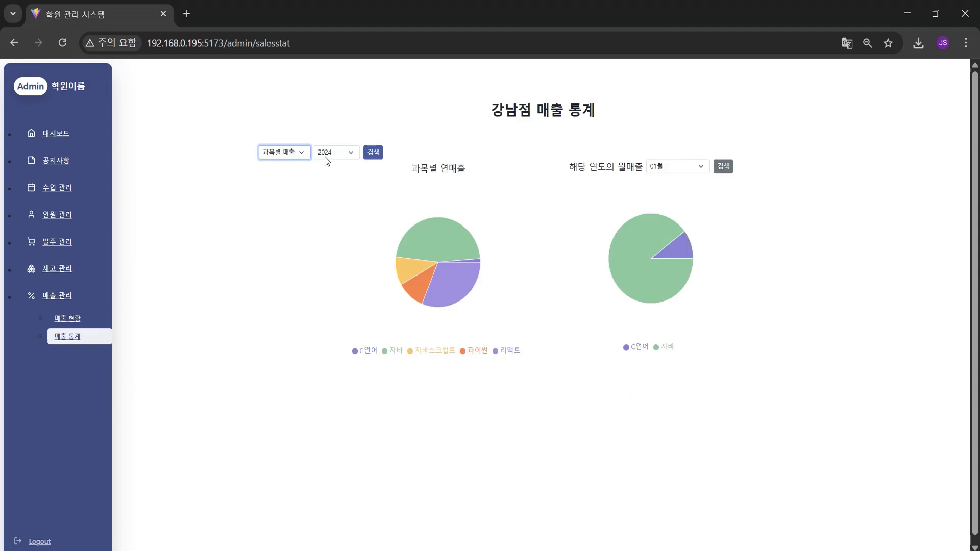
{"action": "left_click", "coordinate": [326, 157]}
{"action": "left_click", "coordinate": [338, 197]}
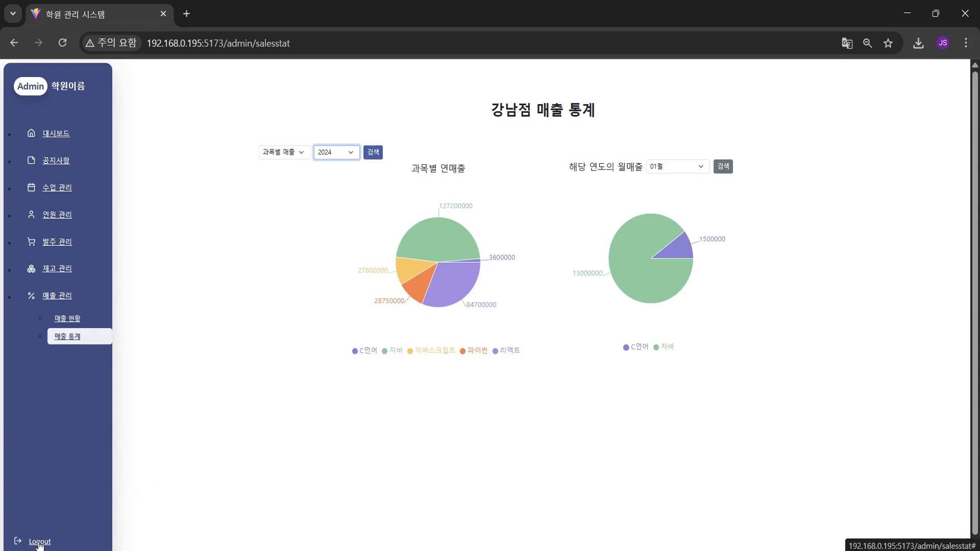
{"action": "left_click", "coordinate": [39, 543]}
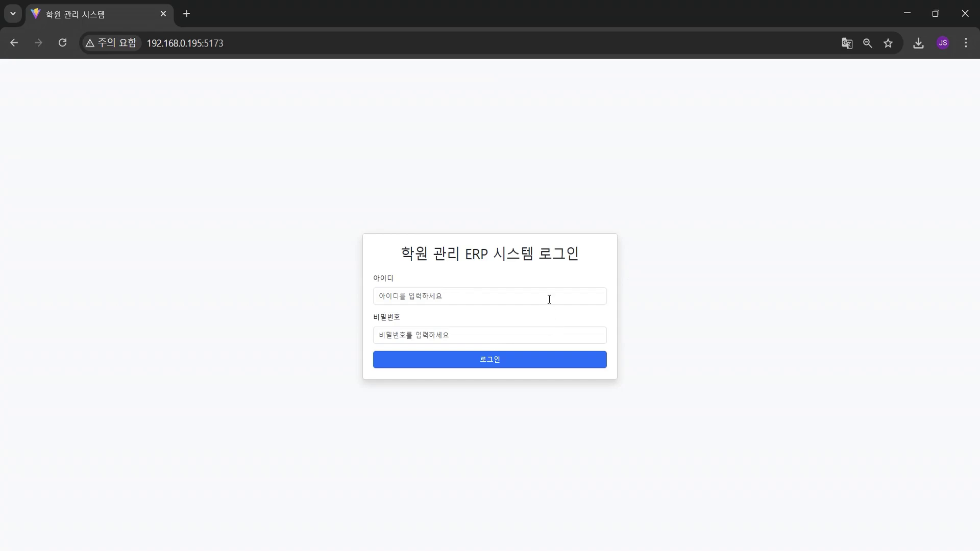
Close the admin window and sign in with the CEO account ID and password
{"action": "left_click", "coordinate": [163, 14]}
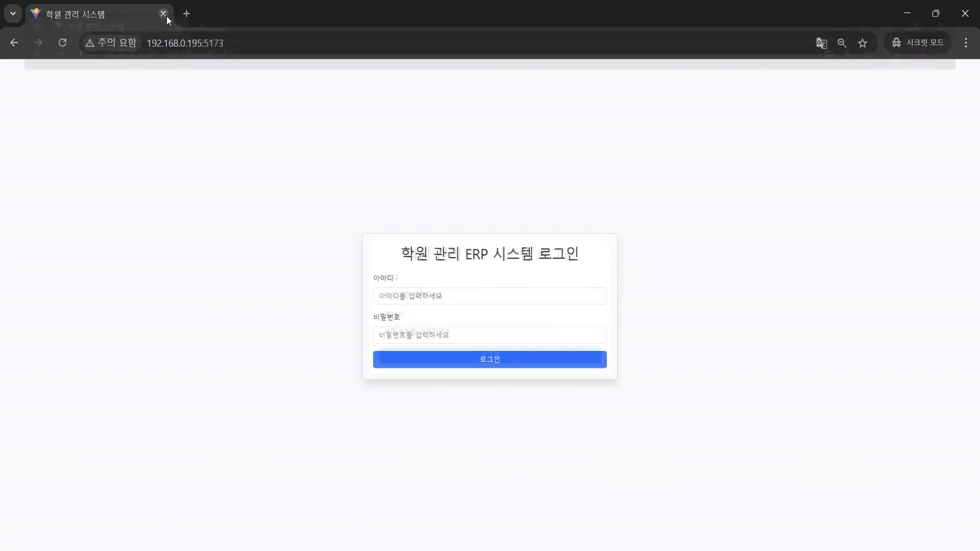
{"action": "left_click", "coordinate": [491, 298]}
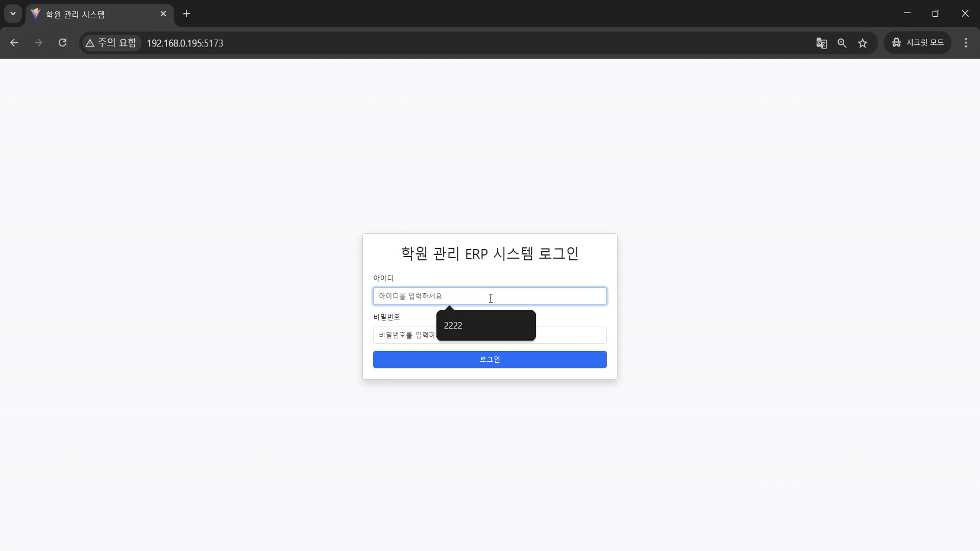
{"action": "type", "text": "9999"}
{"action": "key", "text": "Tab"}
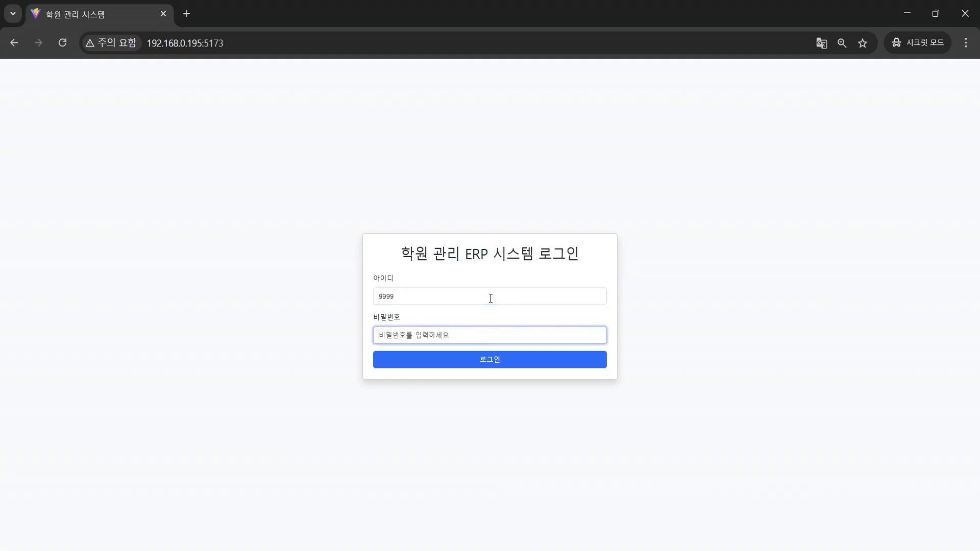
{"action": "type", "text": "9999"}
{"action": "left_click", "coordinate": [517, 359]}
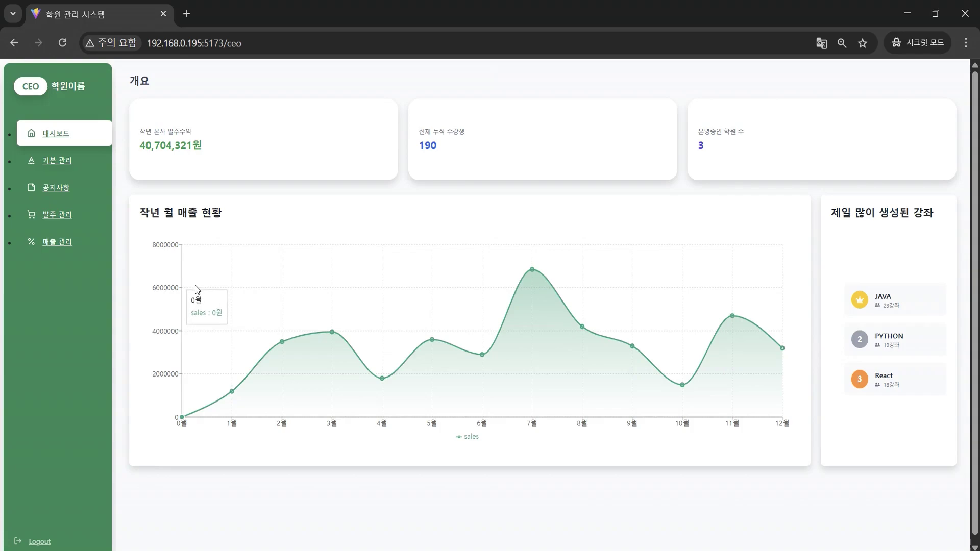
Open 기본 관리 > 코드 관리 to list the A코드 groups and B코드 sub-codes
{"action": "left_click", "coordinate": [61, 162]}
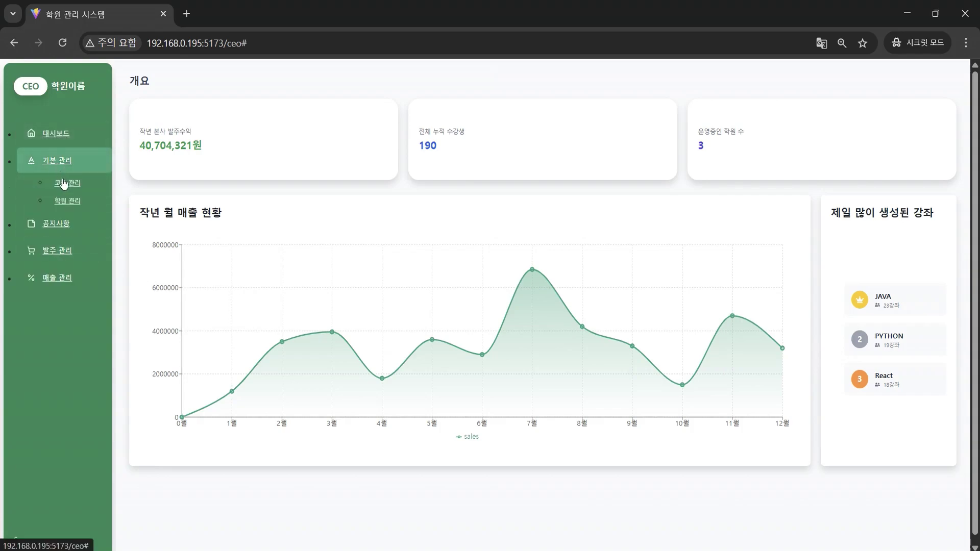
{"action": "left_click", "coordinate": [64, 184]}
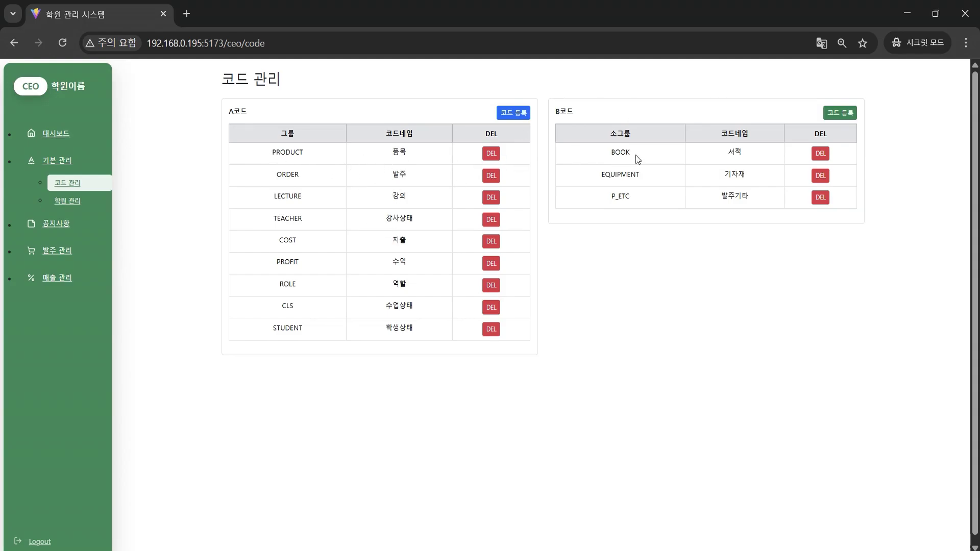
Browse the ORDER, LECTURE, TEACHER, COST, PROFIT, ROLE, CLS and STUDENT sub-codes, ending on LECTURE's JAVA-to-React list
{"action": "left_click", "coordinate": [326, 176]}
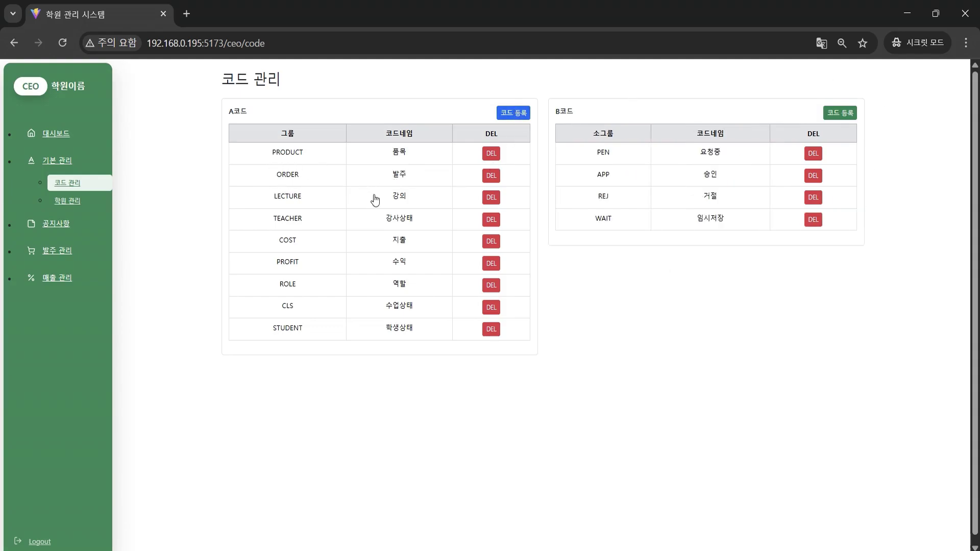
{"action": "left_click", "coordinate": [376, 201]}
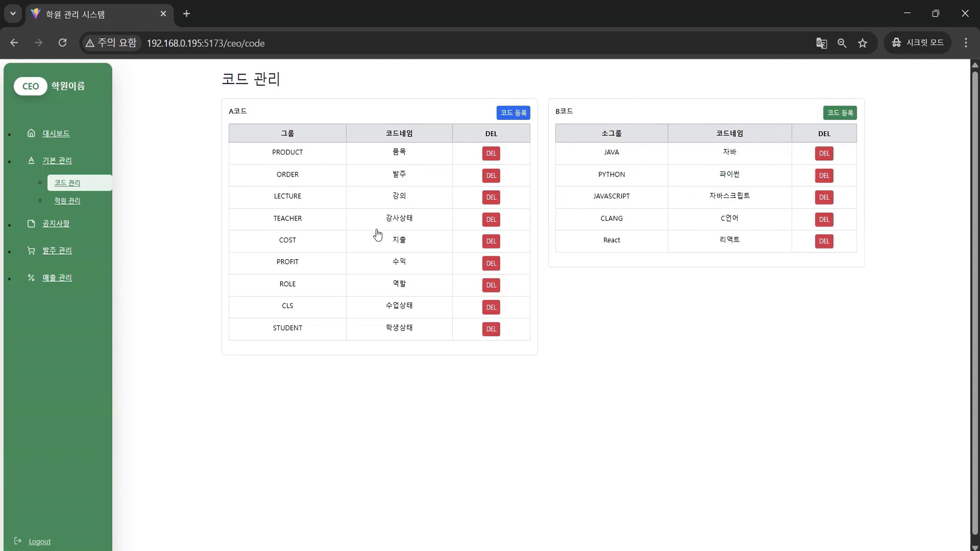
{"action": "left_click", "coordinate": [376, 229]}
{"action": "left_click", "coordinate": [378, 246]}
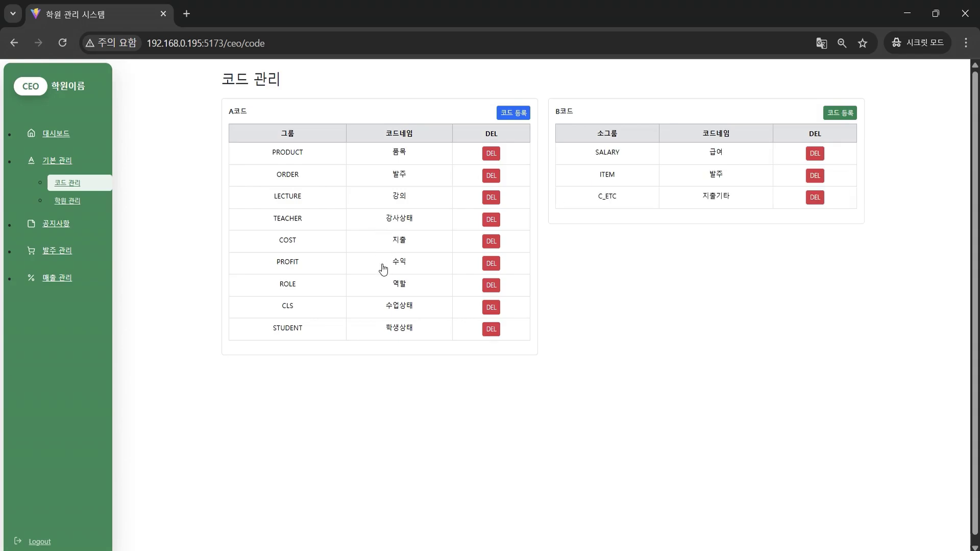
{"action": "left_click", "coordinate": [383, 269]}
{"action": "left_click", "coordinate": [383, 290]}
{"action": "left_click", "coordinate": [384, 313]}
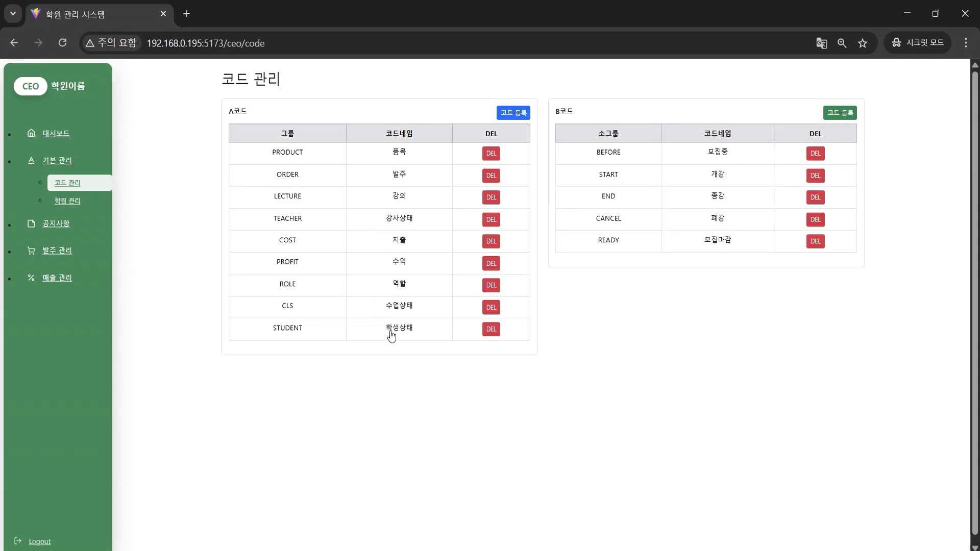
{"action": "left_click", "coordinate": [392, 334]}
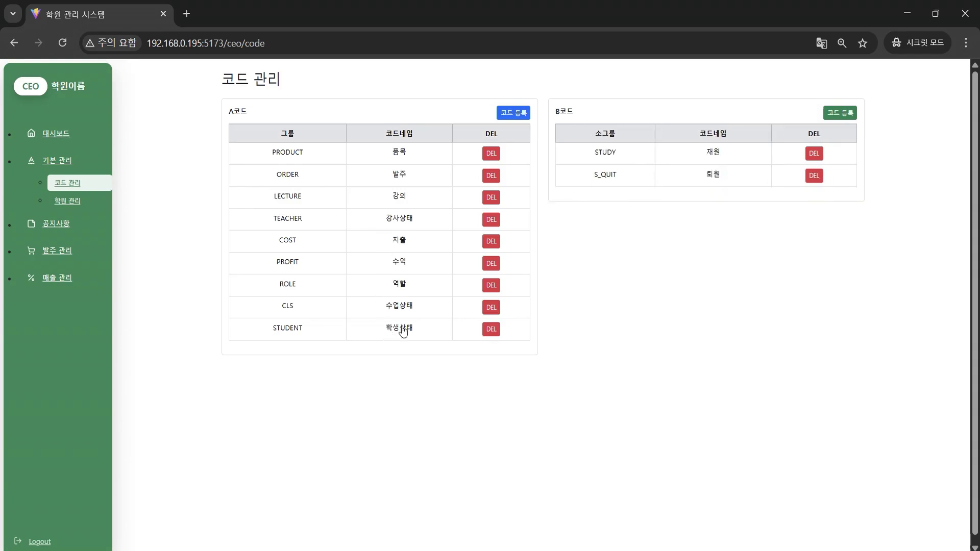
{"action": "left_click", "coordinate": [411, 160]}
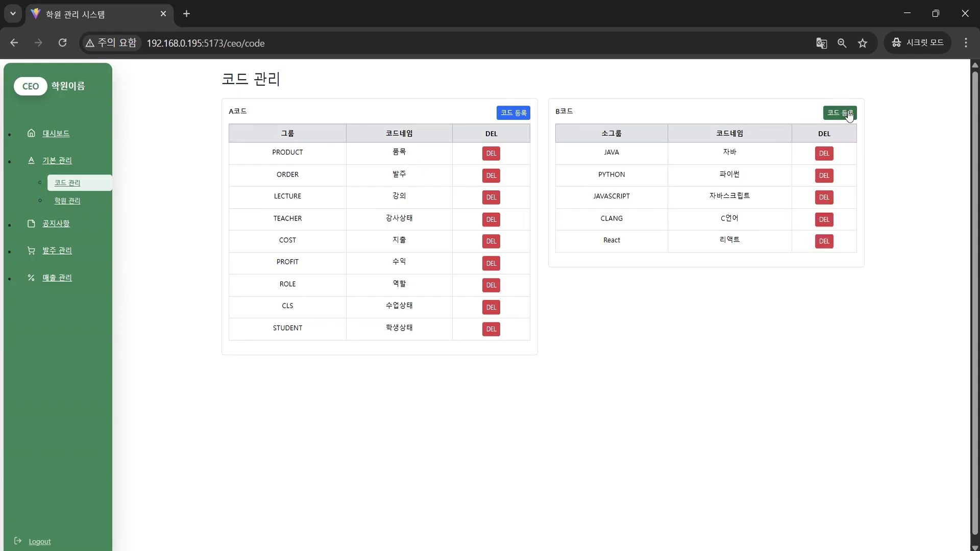
Open and close the new sub-code form, then cancel deleting the React lecture code
{"action": "left_click", "coordinate": [848, 114]}
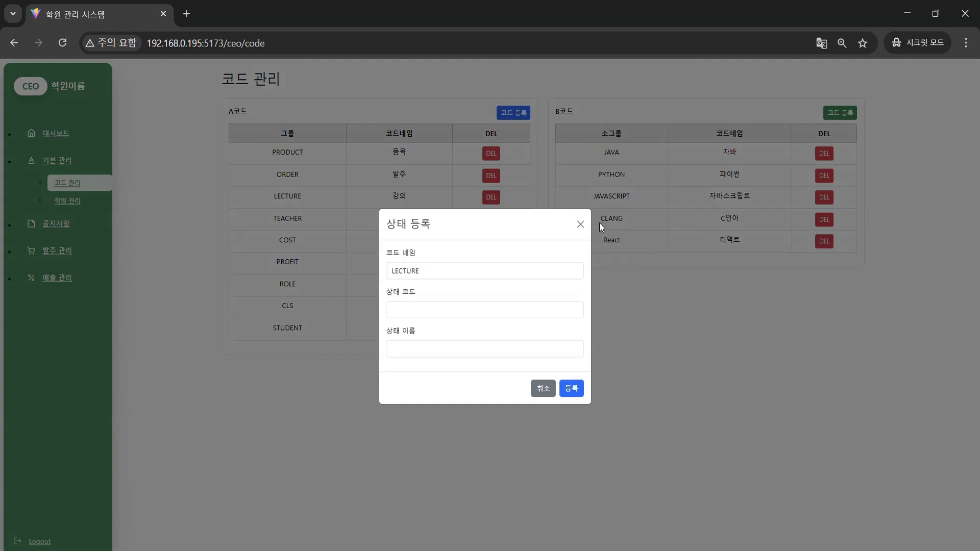
{"action": "left_click", "coordinate": [580, 224]}
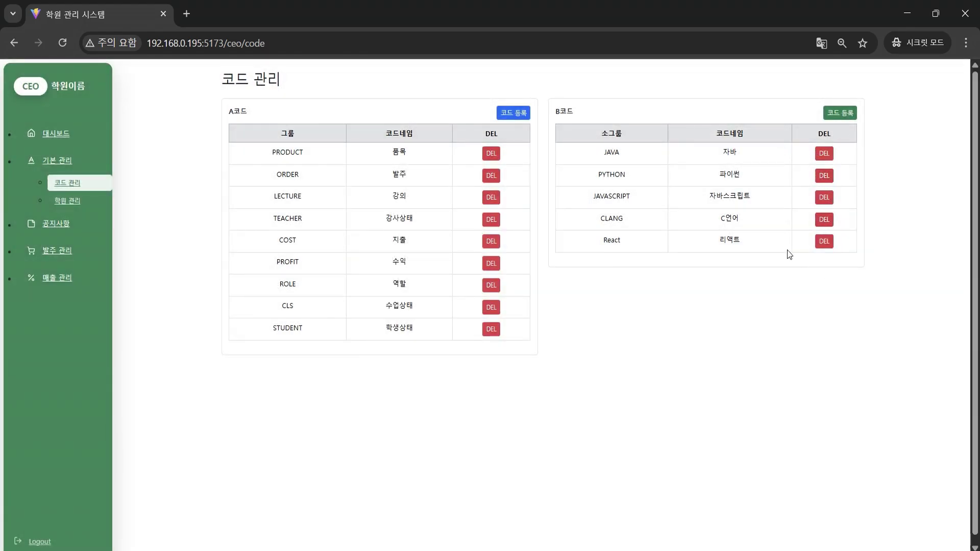
{"action": "left_click", "coordinate": [832, 248]}
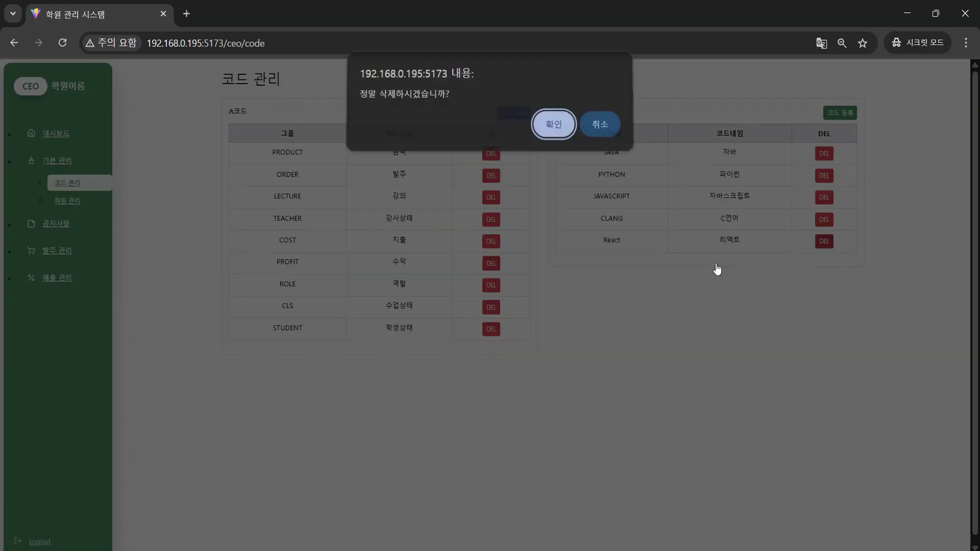
{"action": "left_click", "coordinate": [607, 125]}
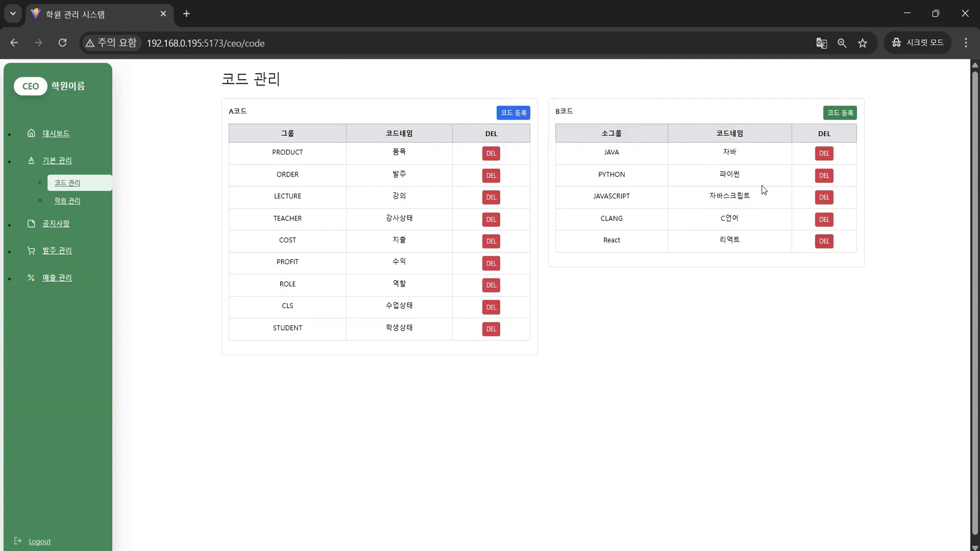
Save a new LECTURE sub-code 'unity' named 유니티, then go to branch management
{"action": "left_click", "coordinate": [850, 113]}
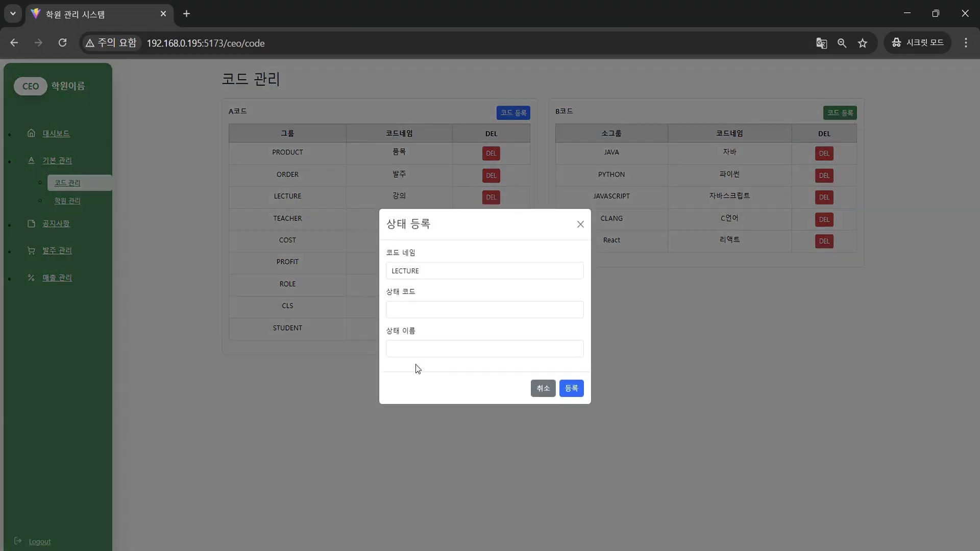
{"action": "left_click", "coordinate": [432, 306]}
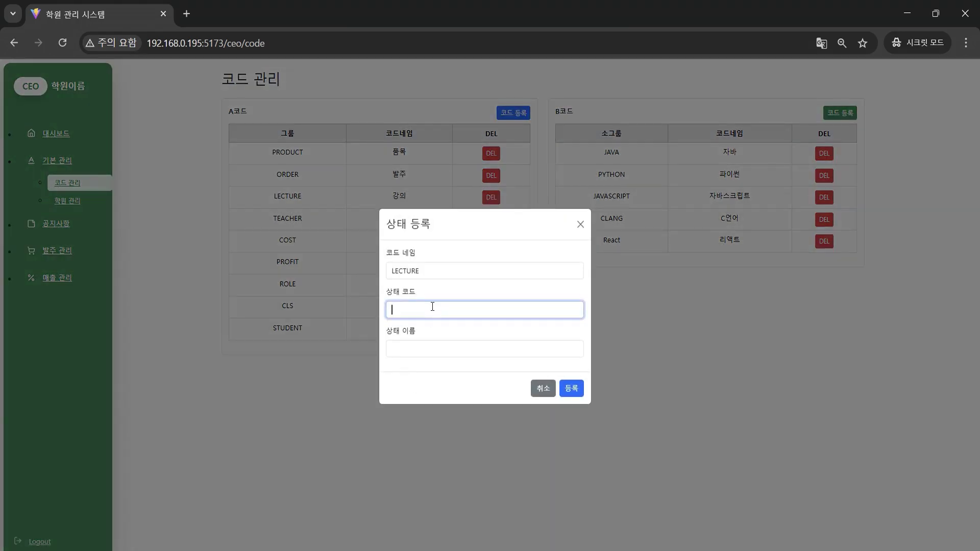
{"action": "type", "text": "유니티"}
{"action": "key", "text": "BackSpace"}
{"action": "key", "text": "BackSpace"}
{"action": "key", "text": "BackSpace"}
{"action": "type", "text": "unity"}
{"action": "key", "text": "Tab"}
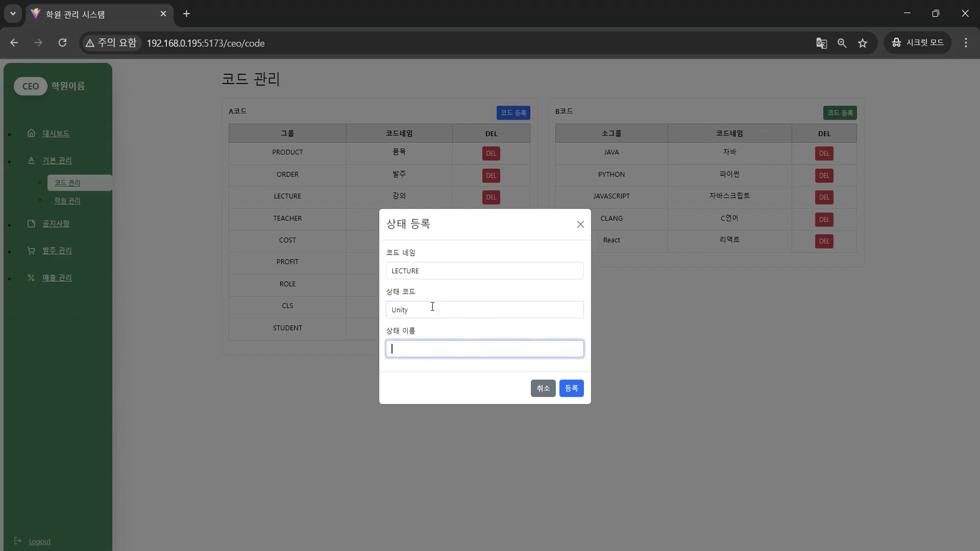
{"action": "type", "text": "ㅇ유니티"}
{"action": "left_click", "coordinate": [572, 390]}
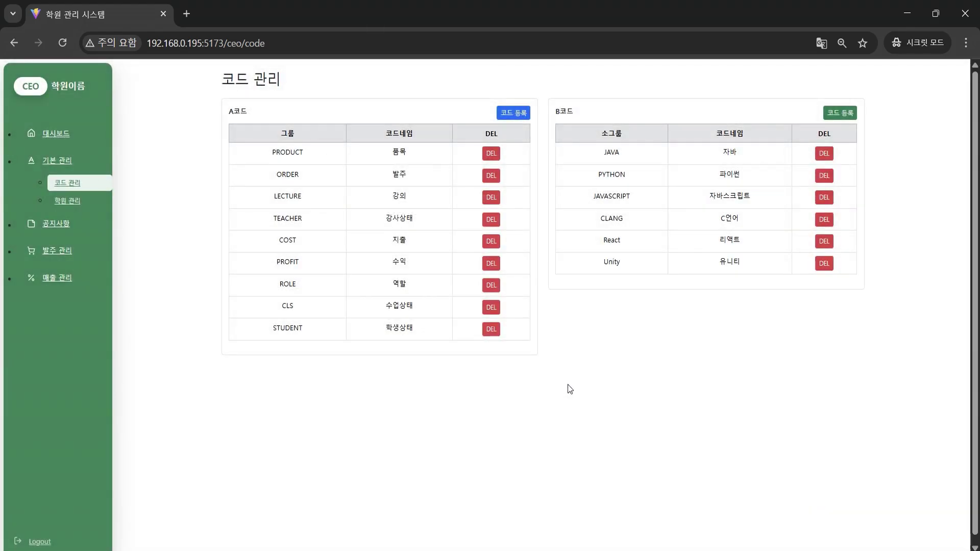
{"action": "left_click", "coordinate": [78, 204]}
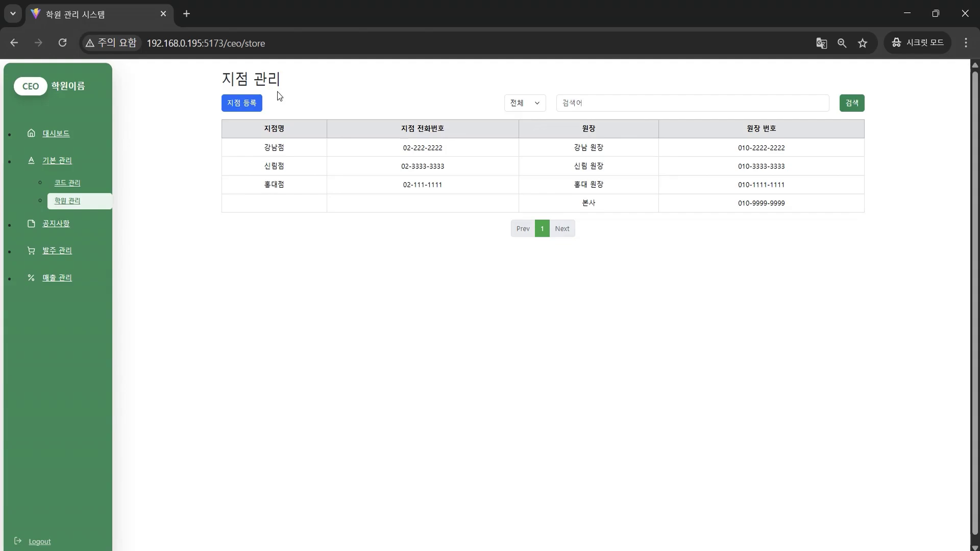
Register the 잠실점 branch with director 잠실 원장, its login ID and password, and confirm
{"action": "left_click", "coordinate": [242, 103]}
{"action": "left_click", "coordinate": [580, 211]}
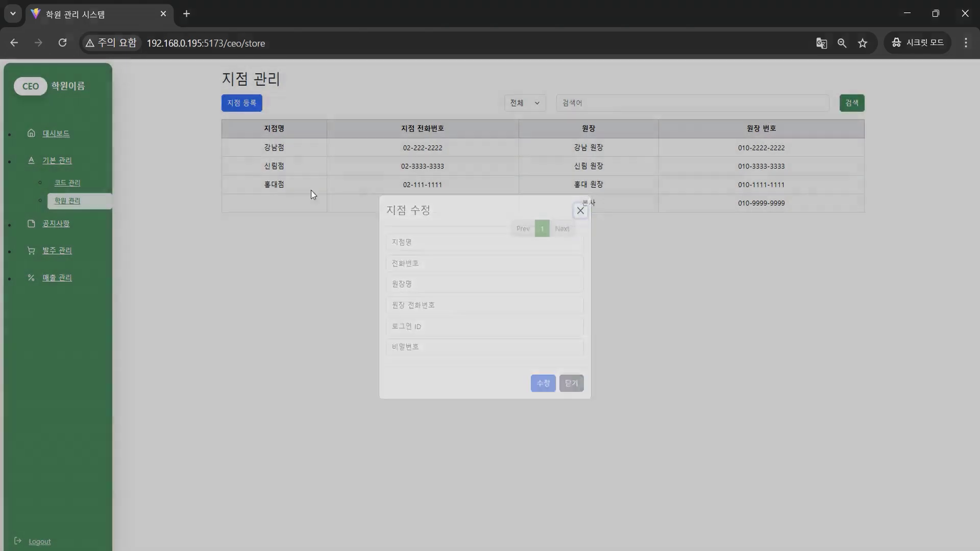
{"action": "left_click", "coordinate": [262, 167]}
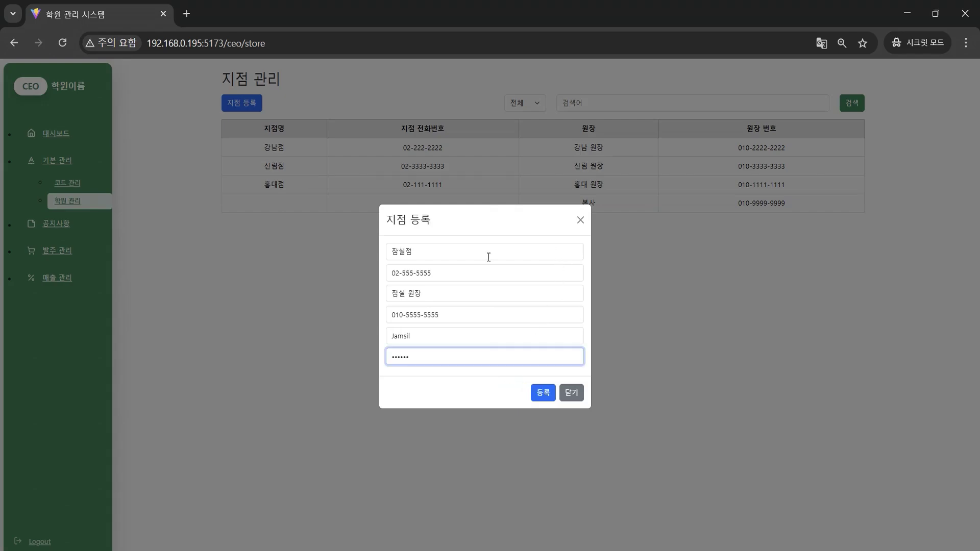
{"action": "double_click", "coordinate": [420, 335]}
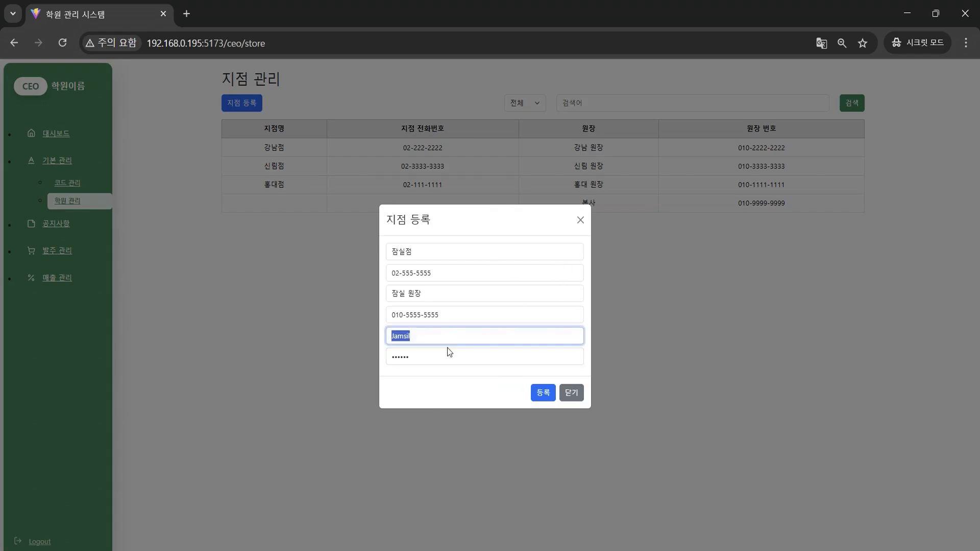
{"action": "double_click", "coordinate": [450, 352]}
{"action": "left_click", "coordinate": [434, 388]}
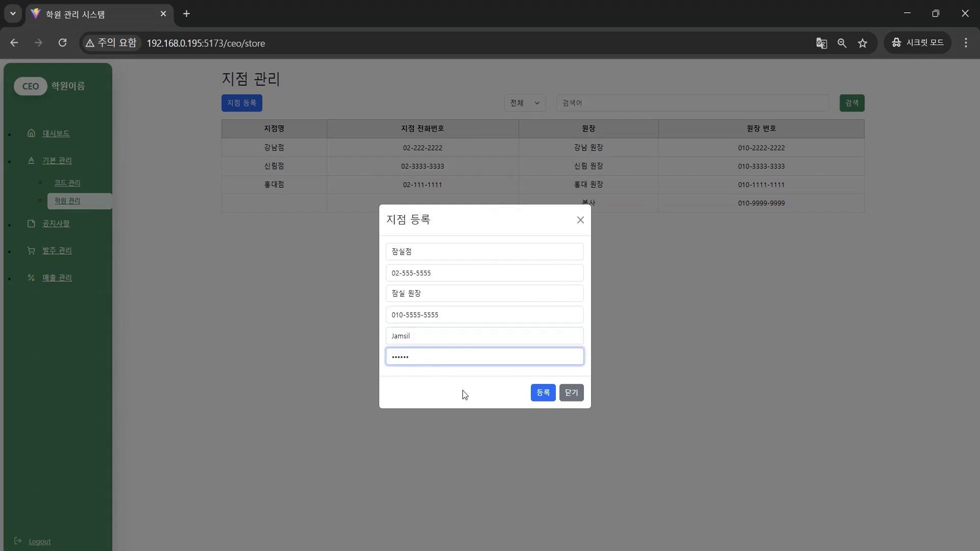
{"action": "left_click", "coordinate": [543, 394]}
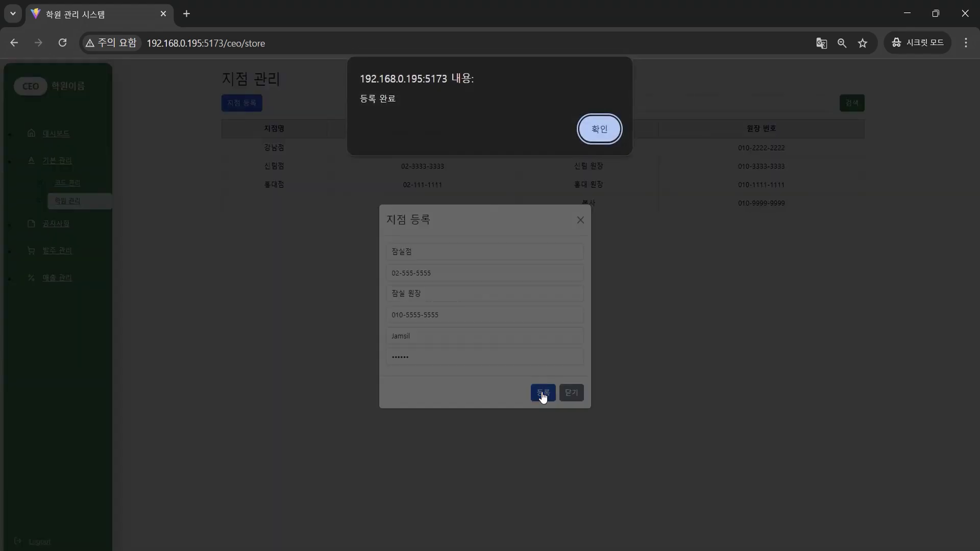
{"action": "left_click", "coordinate": [608, 136]}
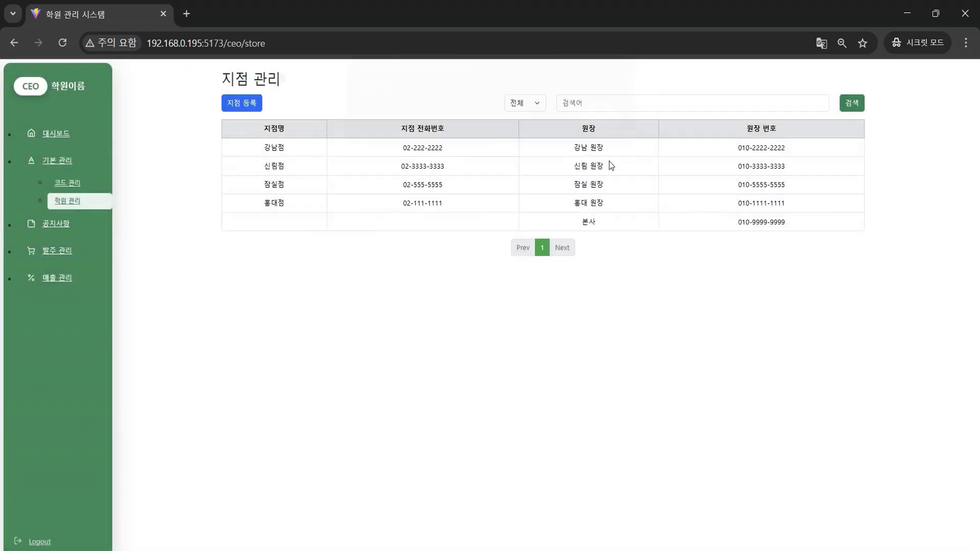
Open 잠실점 in the 지점 수정 dialog, try 수정 and 삭제, then go to the notice board
{"action": "left_click", "coordinate": [253, 185]}
{"action": "left_click", "coordinate": [539, 394]}
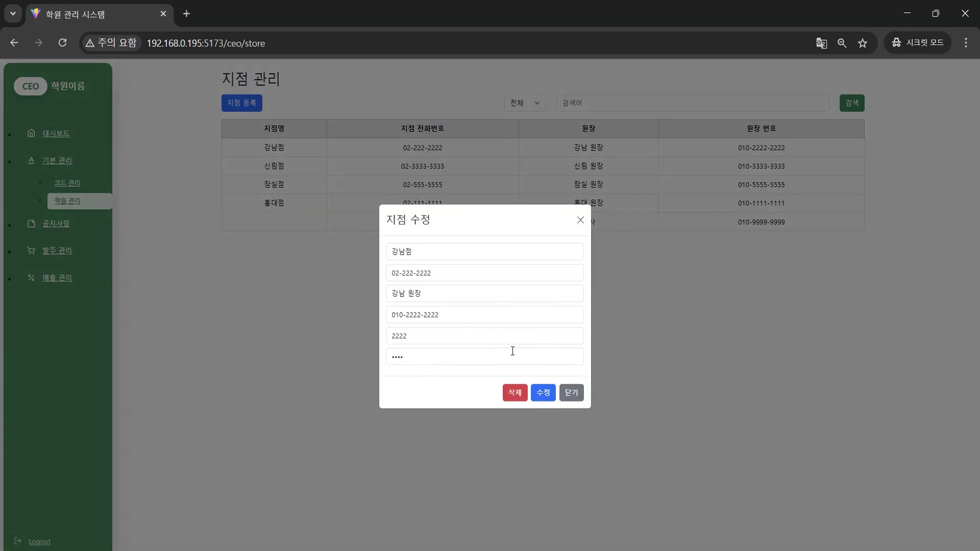
{"action": "left_click", "coordinate": [526, 394]}
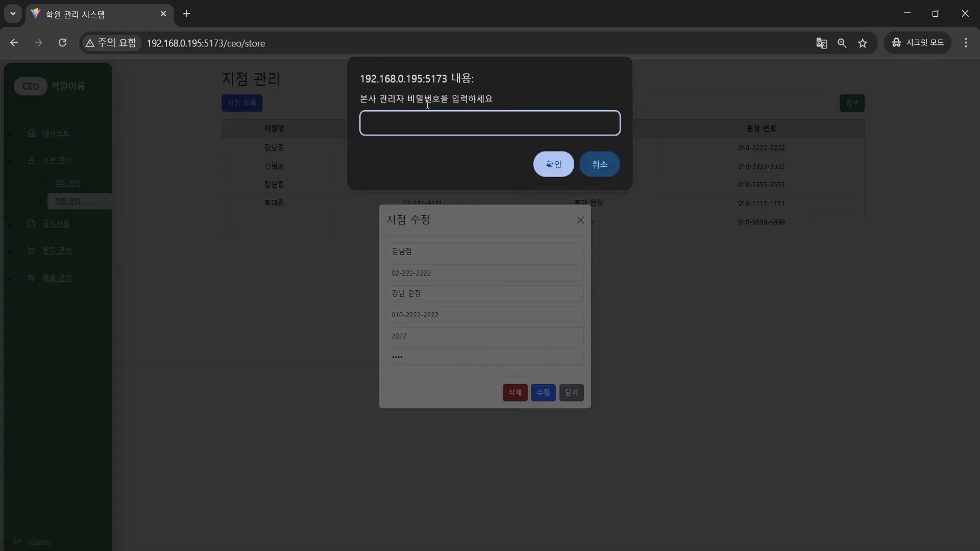
{"action": "left_click", "coordinate": [600, 165]}
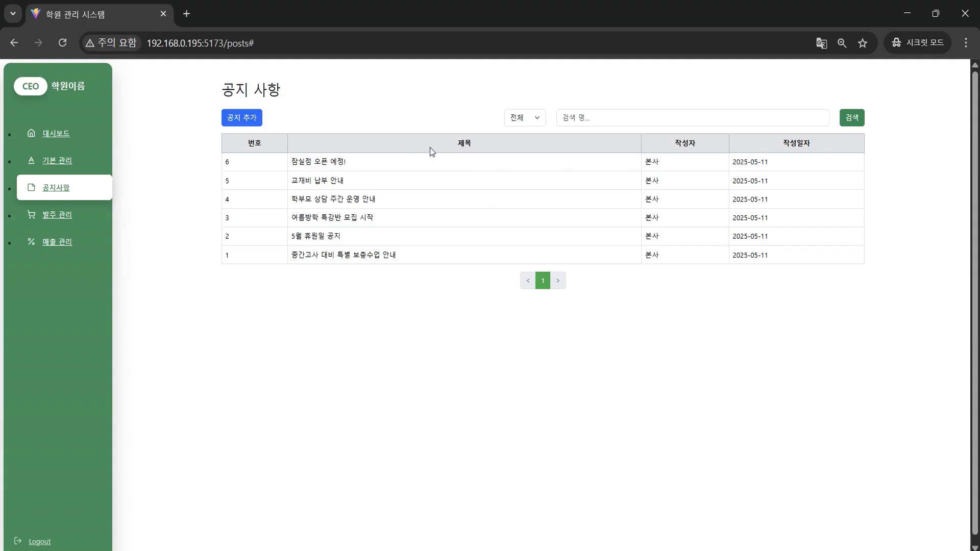
Start a new notice and type '글 작성' in its body
{"action": "left_click", "coordinate": [244, 119]}
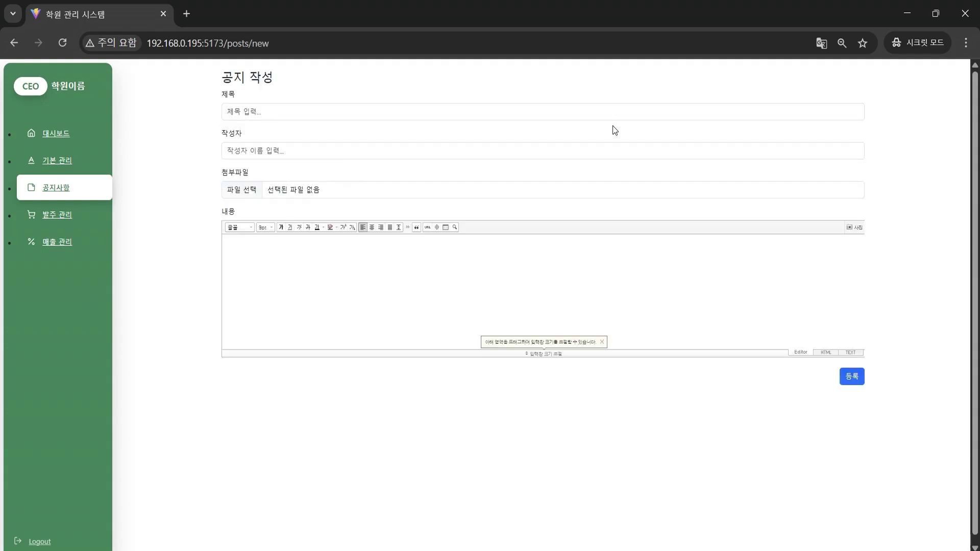
{"action": "left_click", "coordinate": [680, 274]}
{"action": "type", "text": "rmf"}
{"action": "key", "text": "BackSpace"}
{"action": "key", "text": "BackSpace"}
{"action": "key", "text": "BackSpace"}
{"action": "type", "text": "글 작성"}
Close the photo attachment window and file picker without attaching anything, then open 품목 관리
{"action": "left_click", "coordinate": [853, 227]}
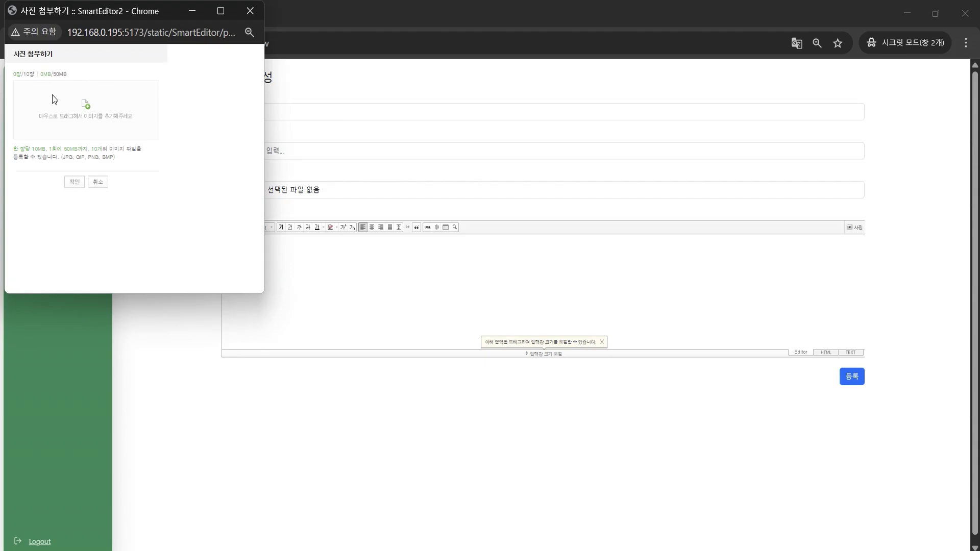
{"action": "left_click", "coordinate": [253, 14]}
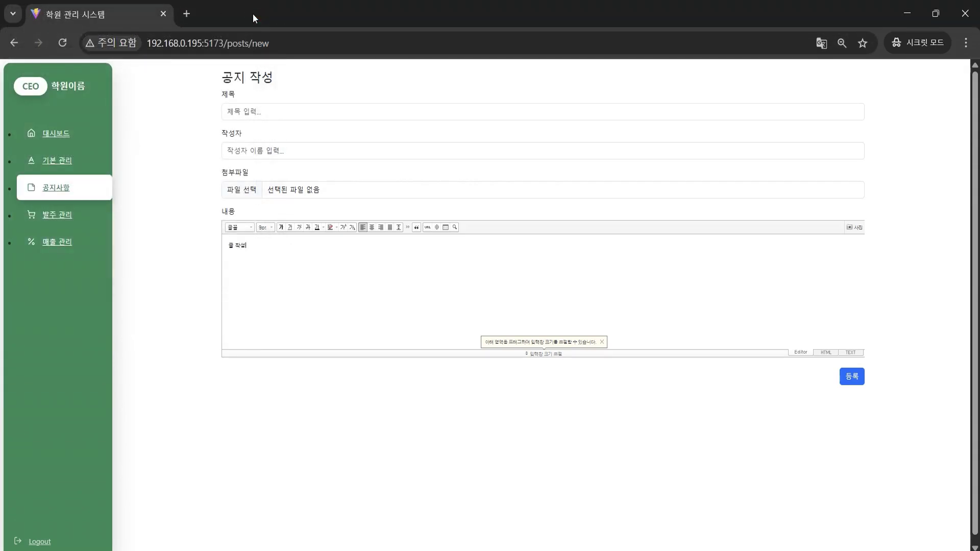
{"action": "left_click", "coordinate": [301, 193]}
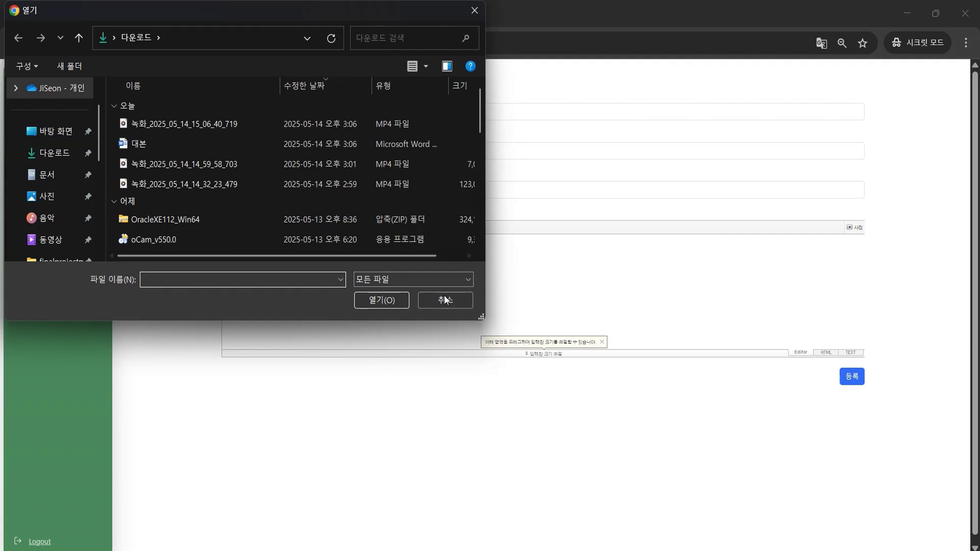
{"action": "left_click", "coordinate": [461, 298]}
{"action": "left_click", "coordinate": [60, 217]}
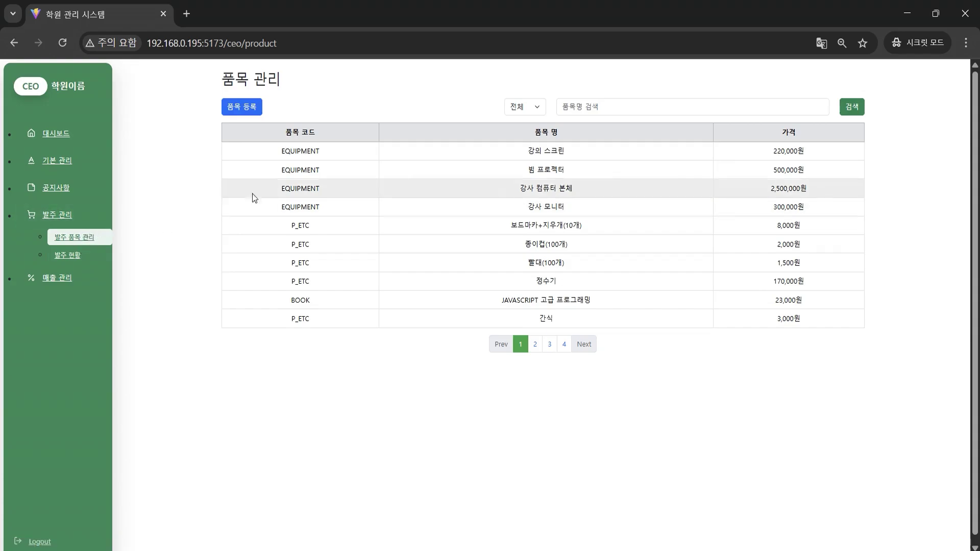
Open and close the 품목 등록 form and the 강의 스크린 edit form without saving changes
{"action": "left_click", "coordinate": [250, 108]}
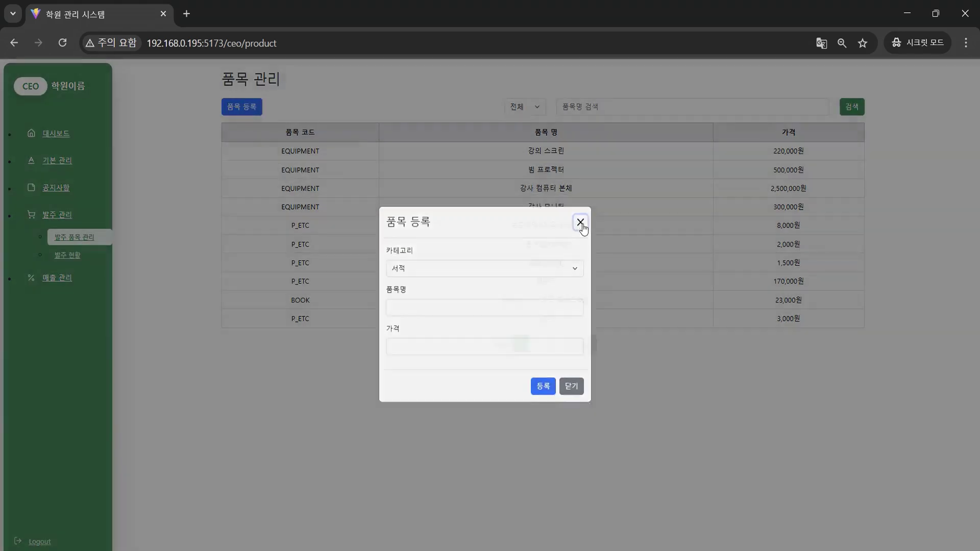
{"action": "left_click", "coordinate": [579, 218]}
{"action": "left_click", "coordinate": [563, 157]}
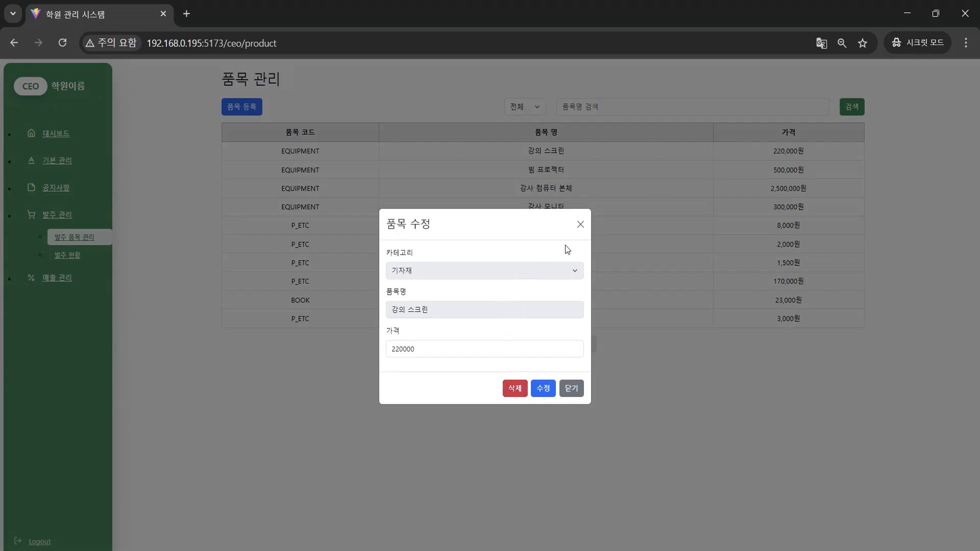
{"action": "left_click", "coordinate": [580, 224]}
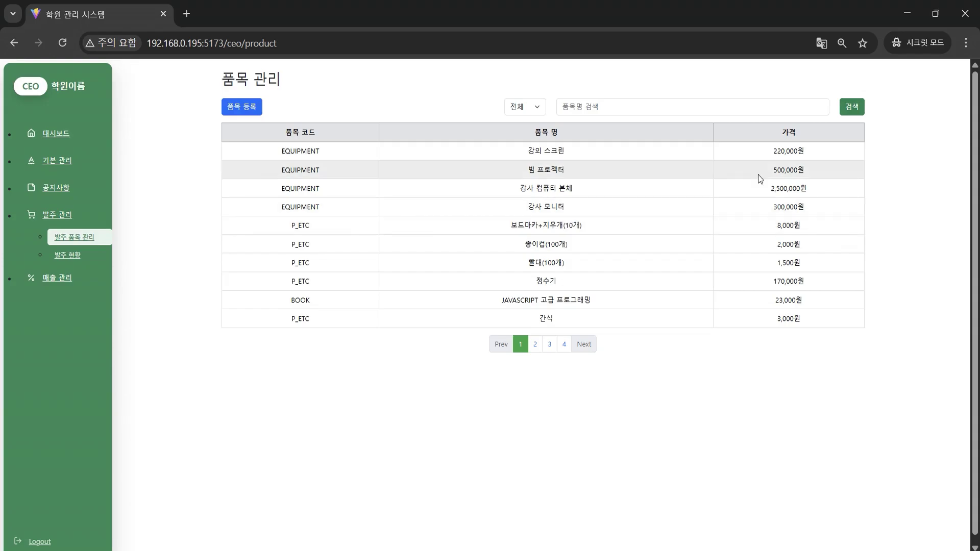
{"action": "left_click", "coordinate": [605, 155]}
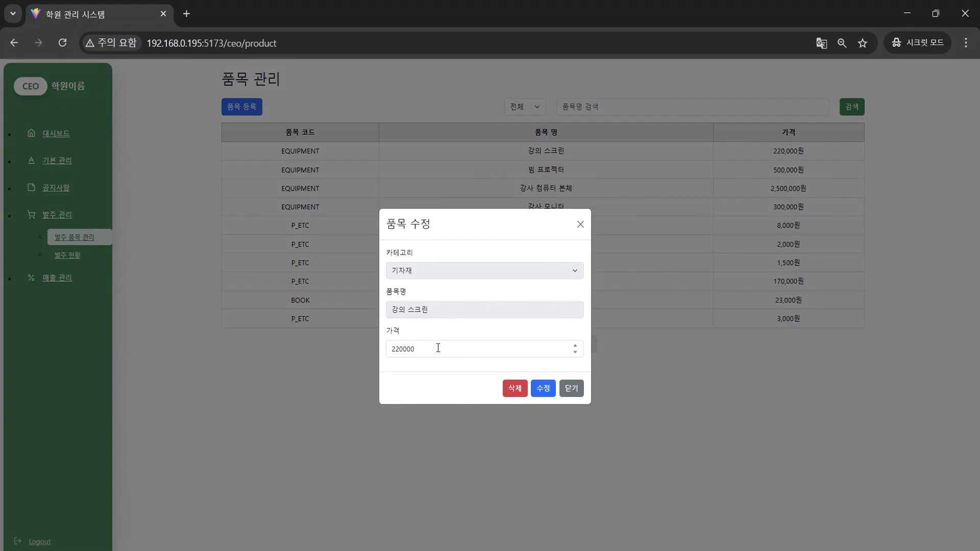
{"action": "left_click", "coordinate": [580, 224]}
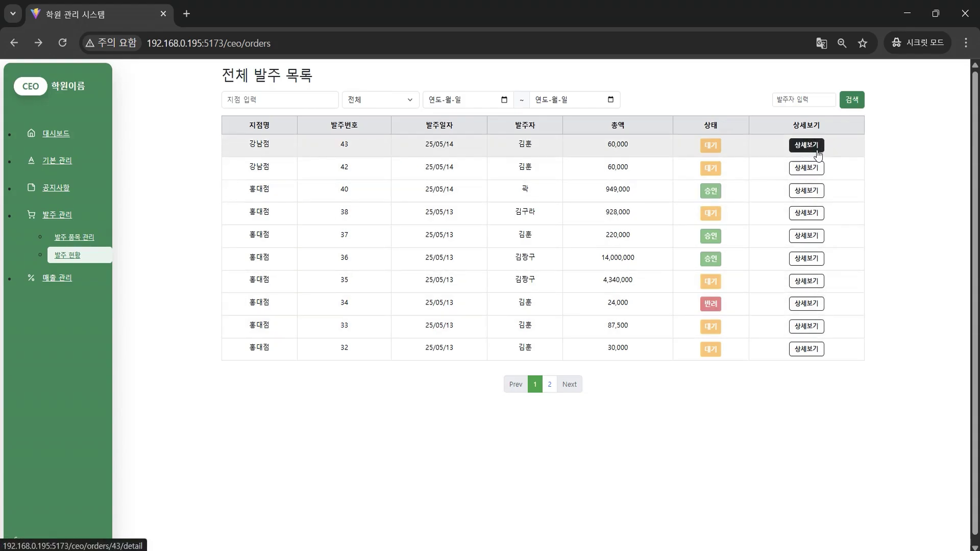
View the details of orders 40, 42 and 34 in turn, then open order 43
{"action": "left_click", "coordinate": [795, 191]}
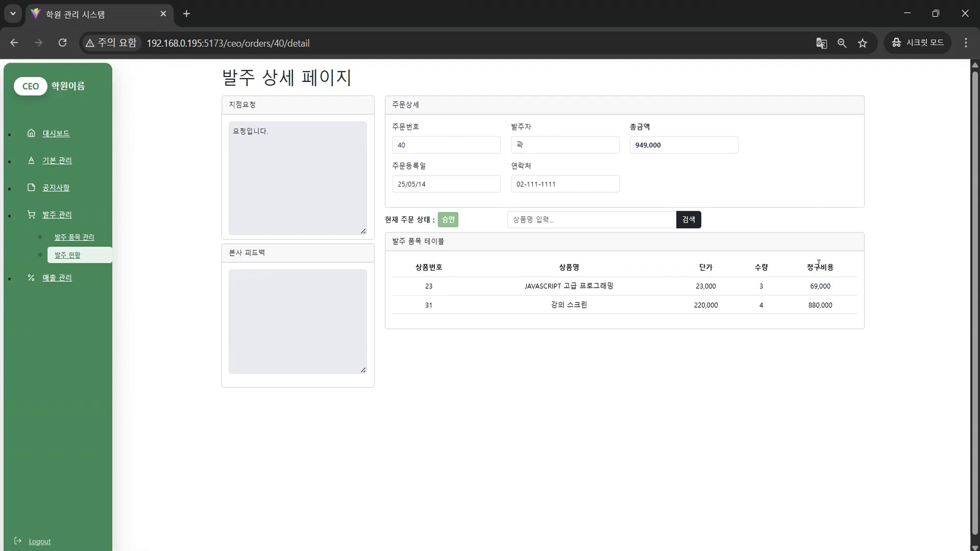
{"action": "left_click", "coordinate": [14, 47]}
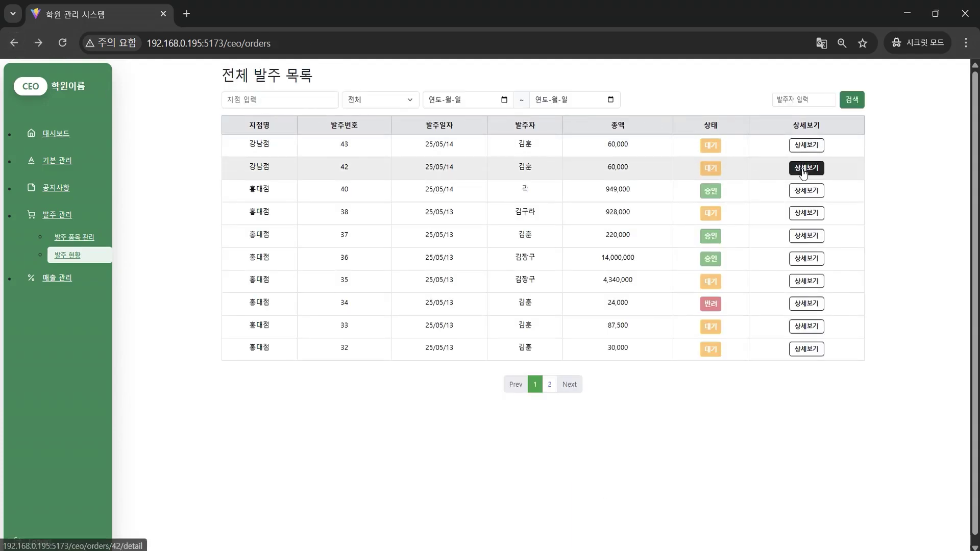
{"action": "left_click", "coordinate": [804, 170]}
{"action": "left_click", "coordinate": [13, 42]}
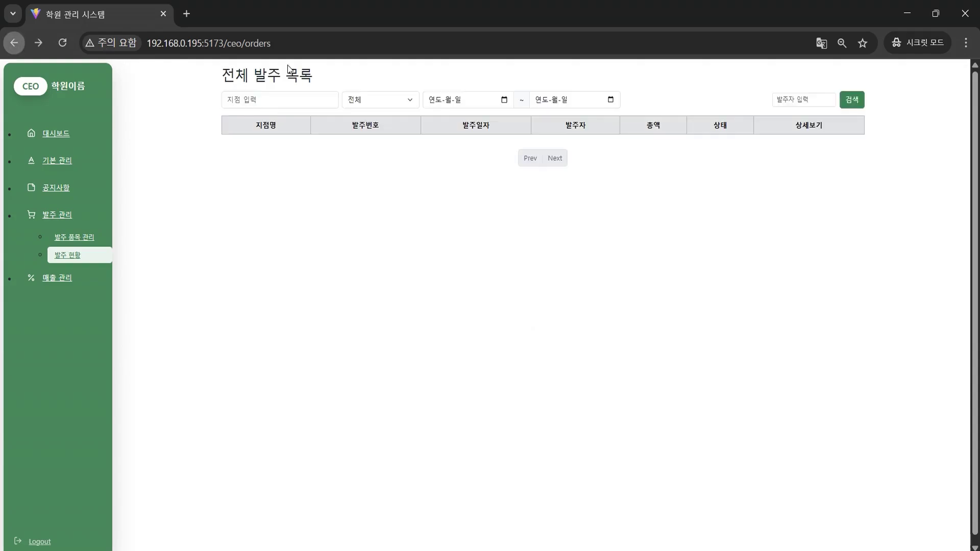
{"action": "left_click", "coordinate": [806, 301]}
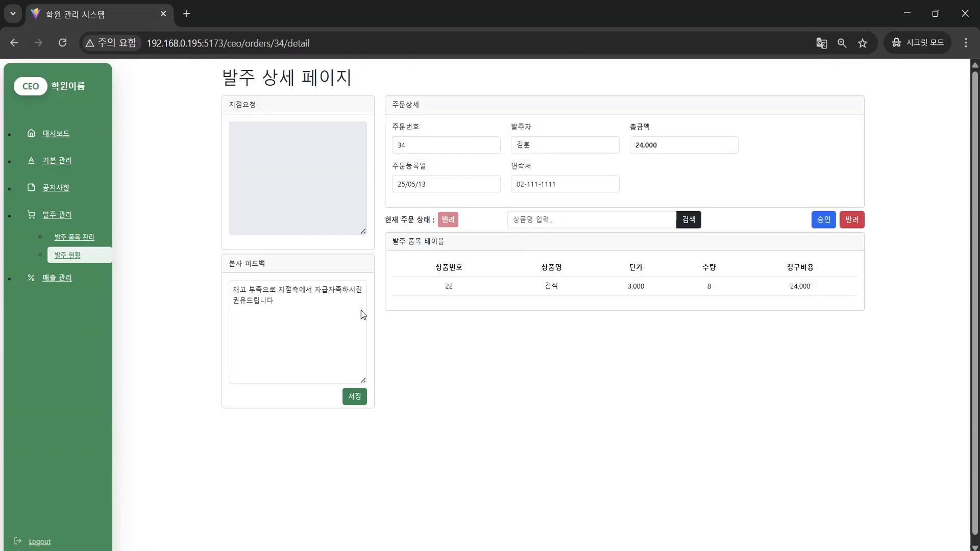
{"action": "left_click", "coordinate": [20, 44]}
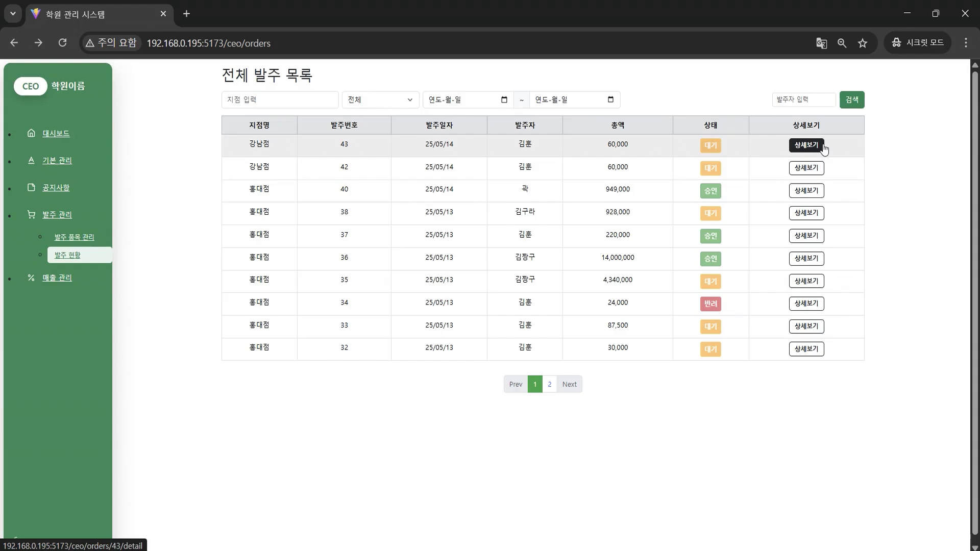
{"action": "left_click", "coordinate": [806, 145]}
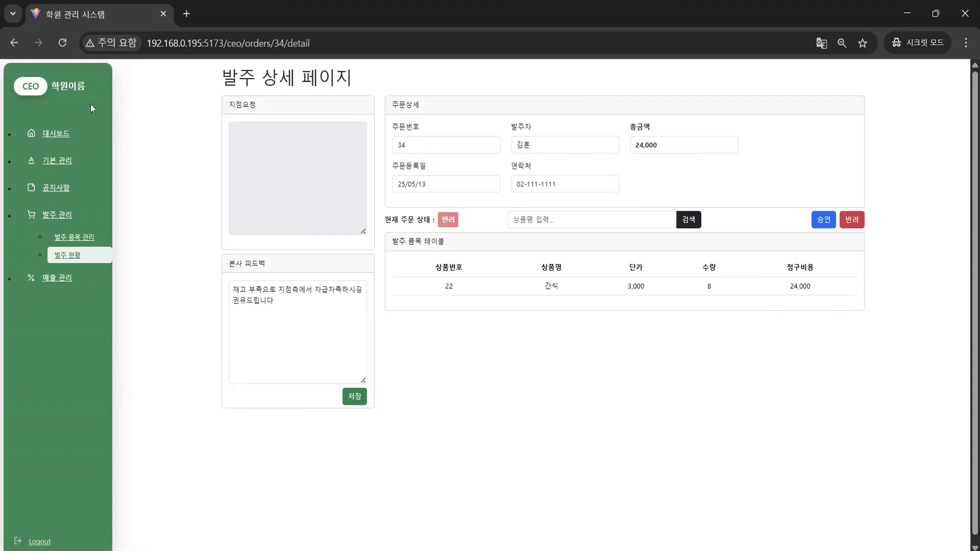
Return order 43 as 반려, confirm and dismiss the notice, then open the 발주 수익 page
{"action": "left_click", "coordinate": [15, 44]}
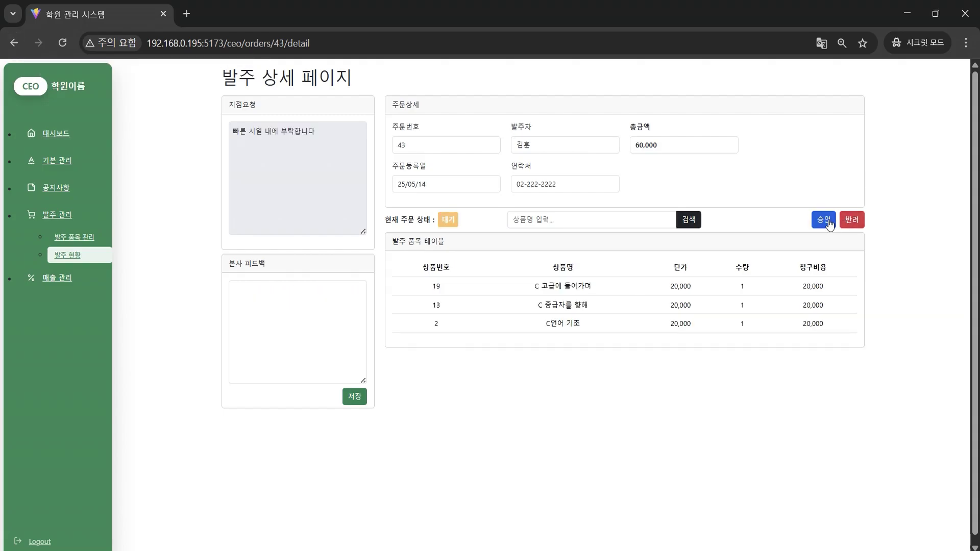
{"action": "left_click", "coordinate": [853, 221]}
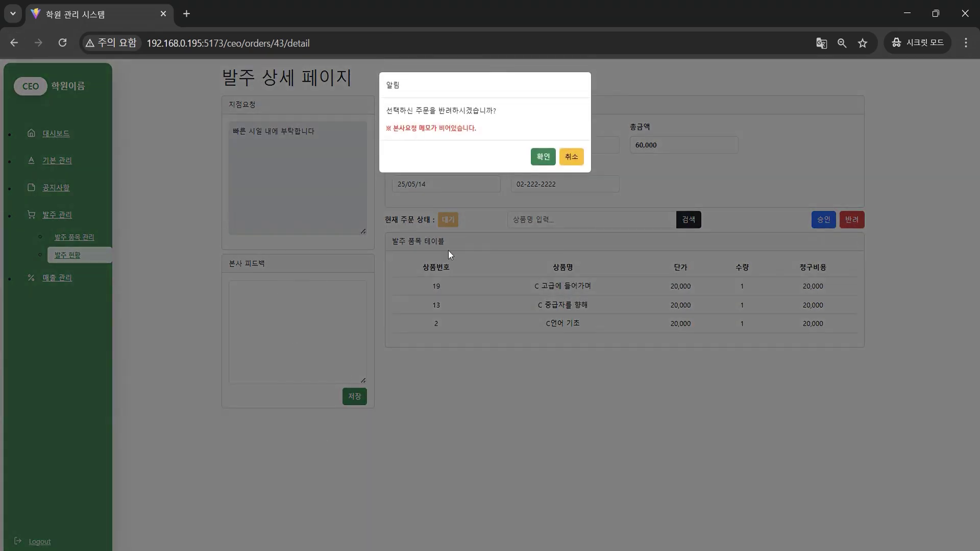
{"action": "left_click_drag", "start_coordinate": [405, 128], "coordinate": [498, 131]}
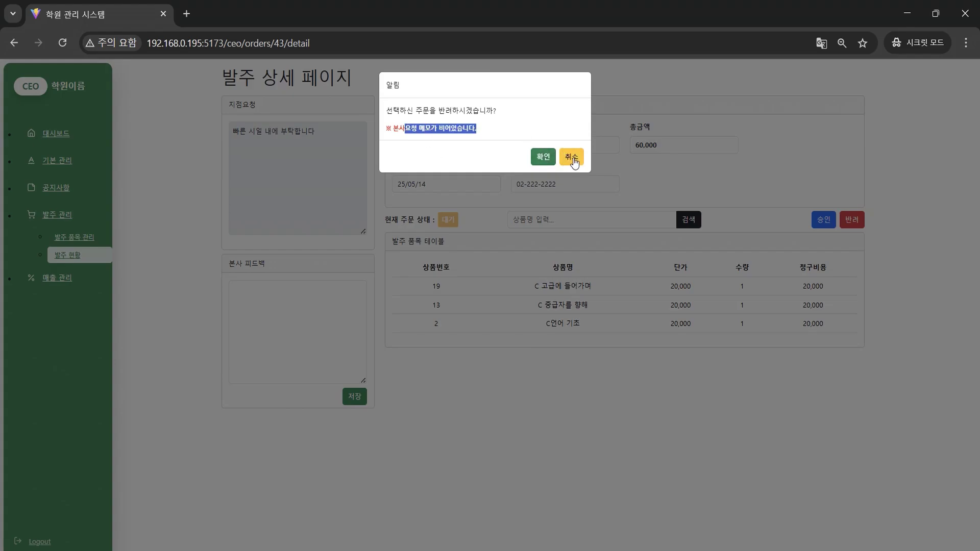
{"action": "left_click", "coordinate": [547, 162]}
{"action": "left_click", "coordinate": [600, 127]}
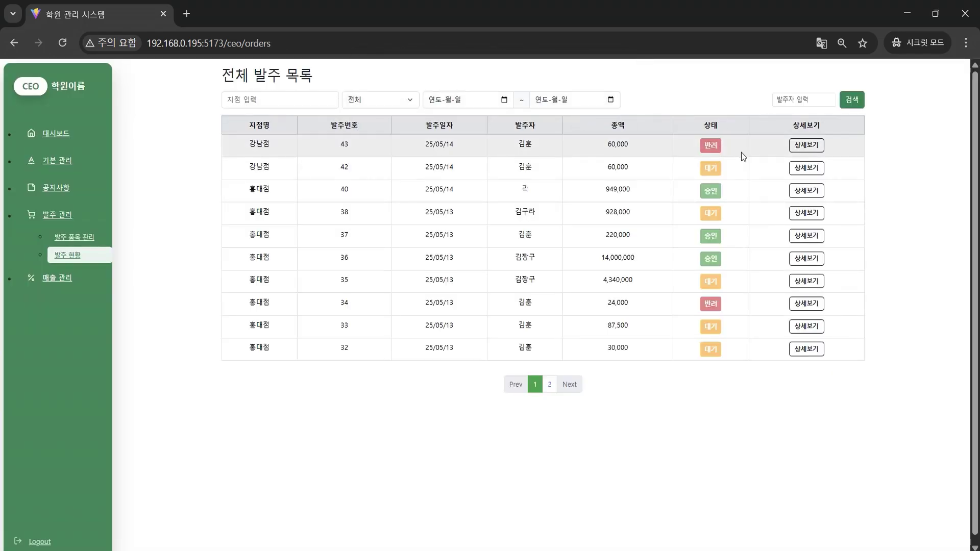
{"action": "left_click", "coordinate": [57, 277]}
{"action": "left_click", "coordinate": [81, 265]}
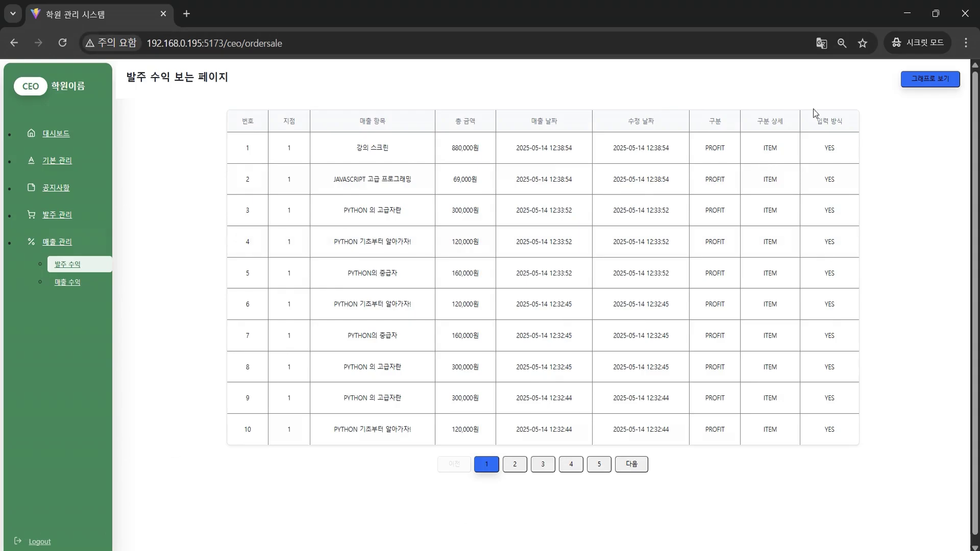
Show revenue as a chart, view the 5 - 강남점 branch's profit chart, and log out
{"action": "left_click", "coordinate": [935, 76]}
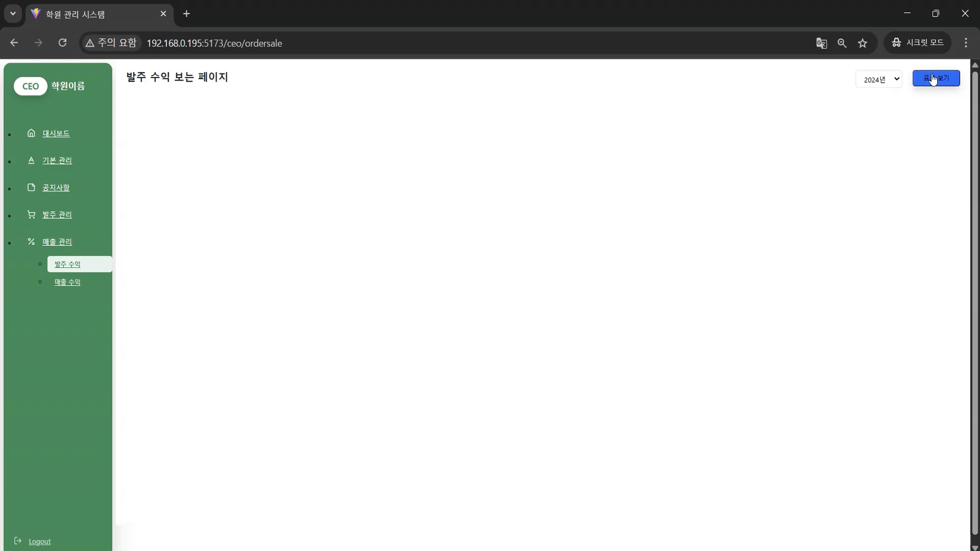
{"action": "left_click", "coordinate": [878, 80]}
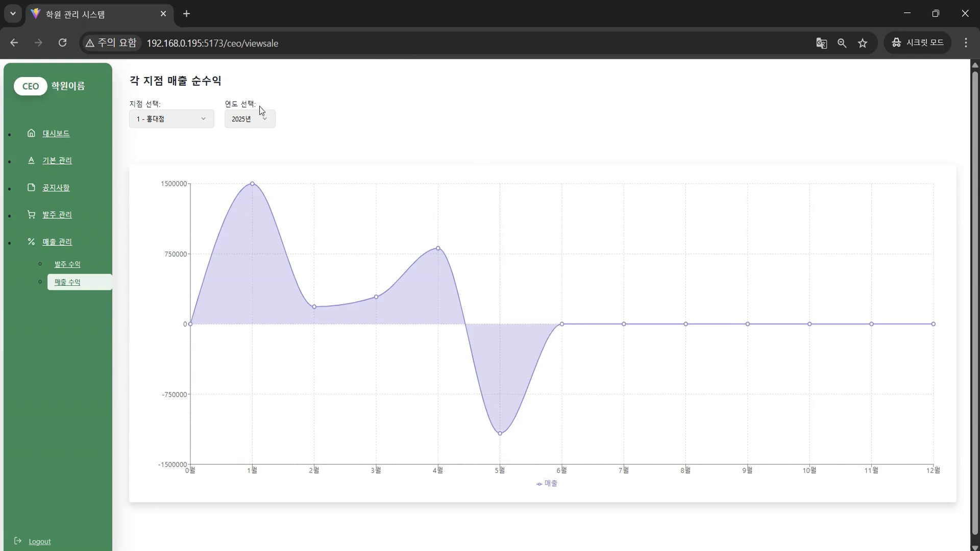
{"action": "left_click", "coordinate": [202, 120]}
{"action": "left_click", "coordinate": [200, 154]}
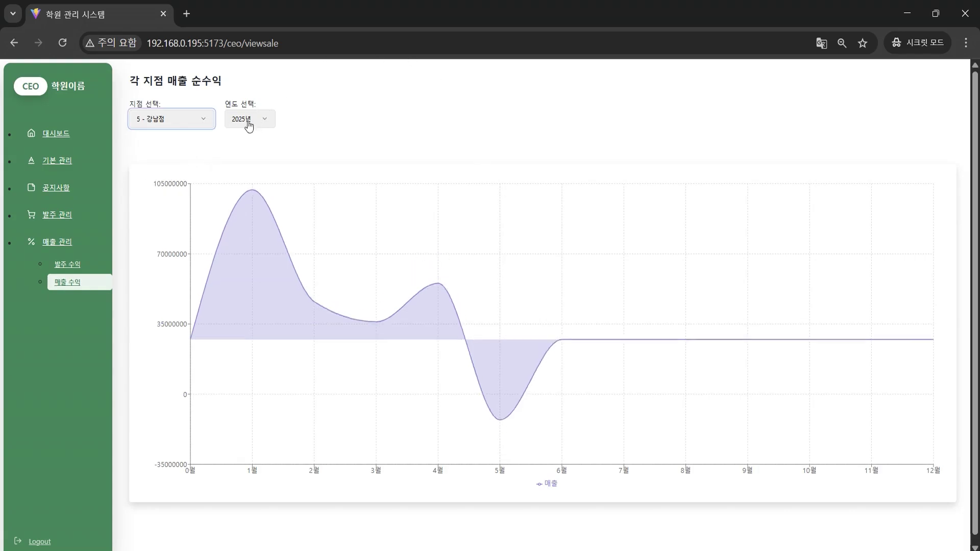
{"action": "left_click", "coordinate": [168, 119]}
{"action": "left_click", "coordinate": [171, 152]}
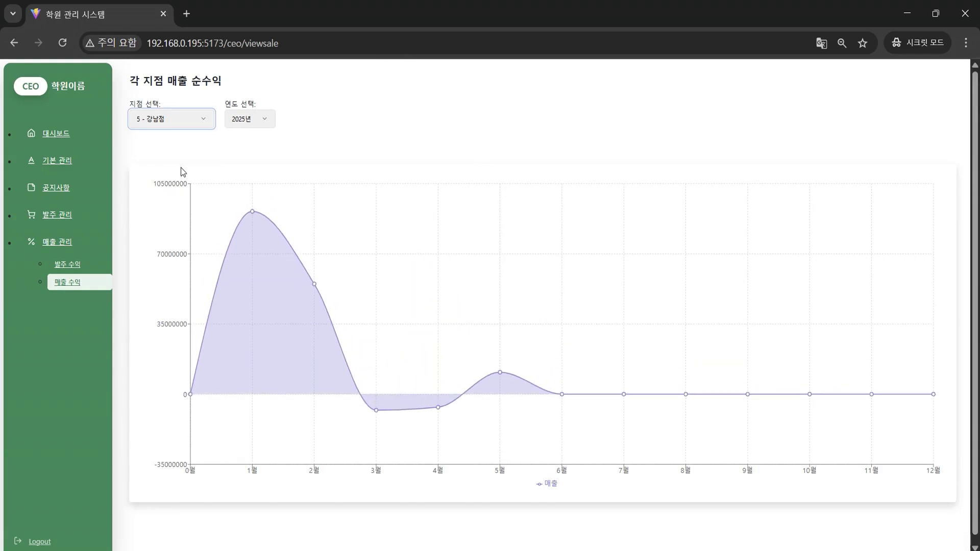
{"action": "left_click", "coordinate": [40, 541]}
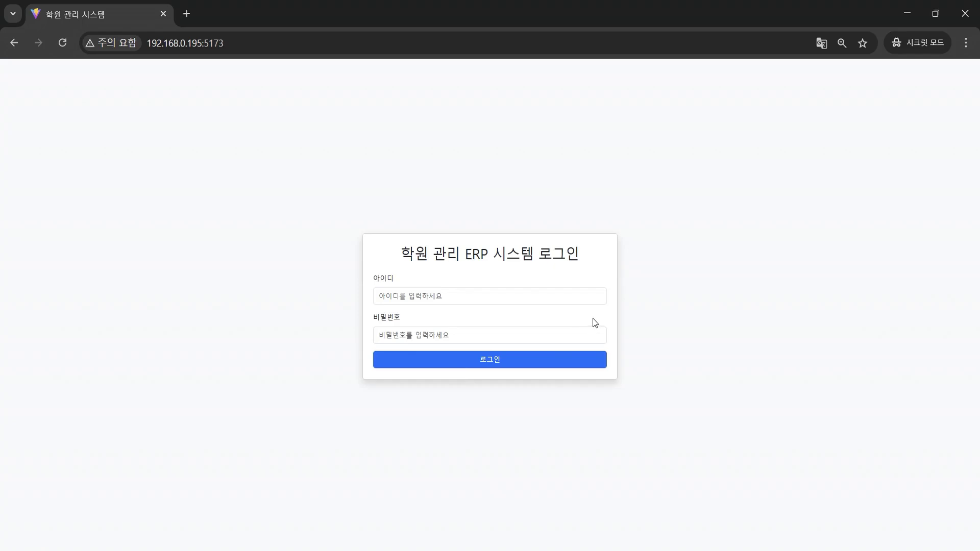